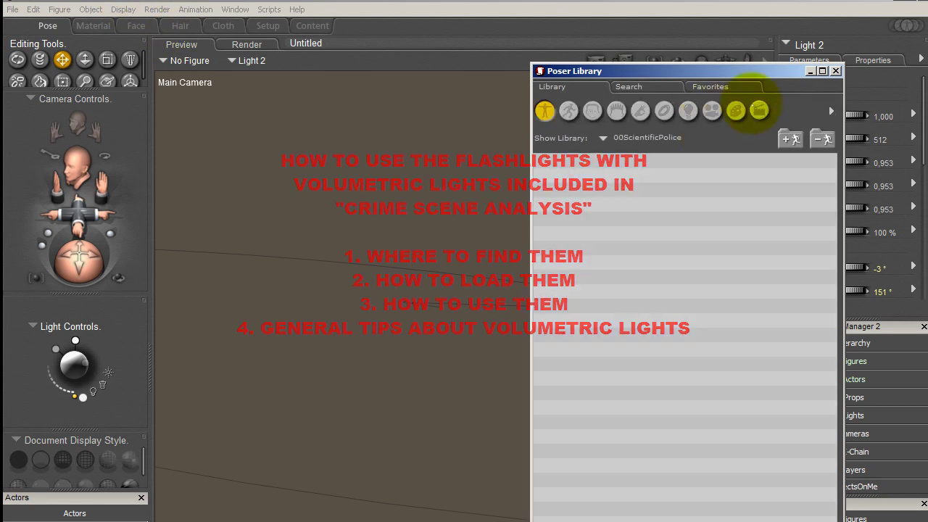
# Show the Scenes library and expand 00ScientificPolice > V3D > CrimeSceneAnalysis.
pyautogui.click(759, 110)
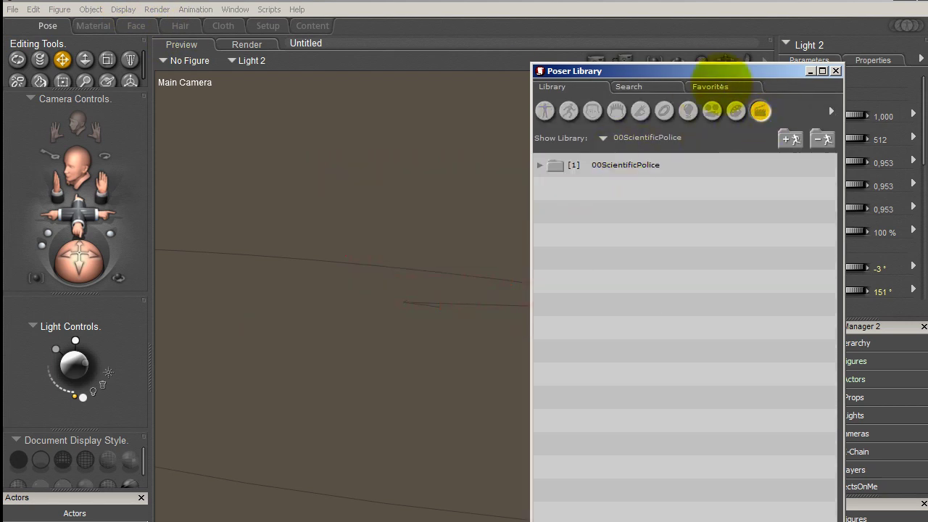
pyautogui.click(616, 165)
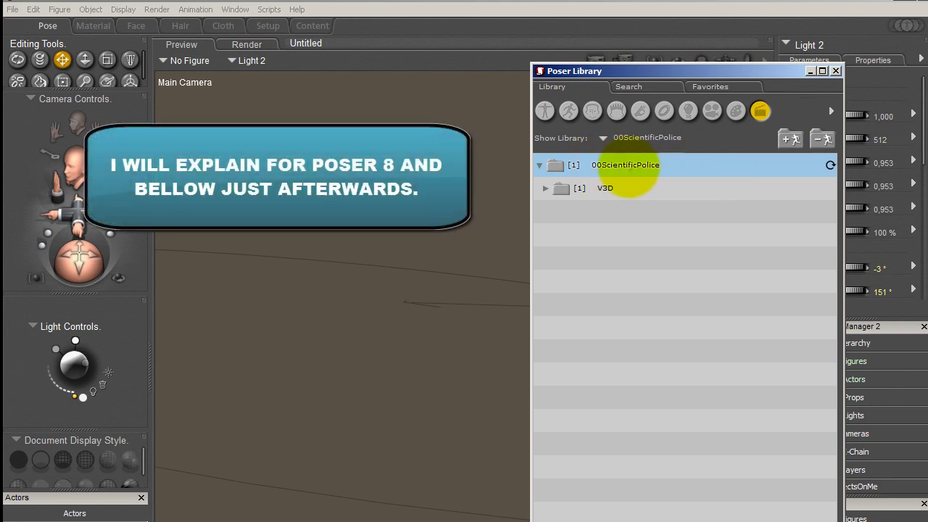
pyautogui.click(613, 188)
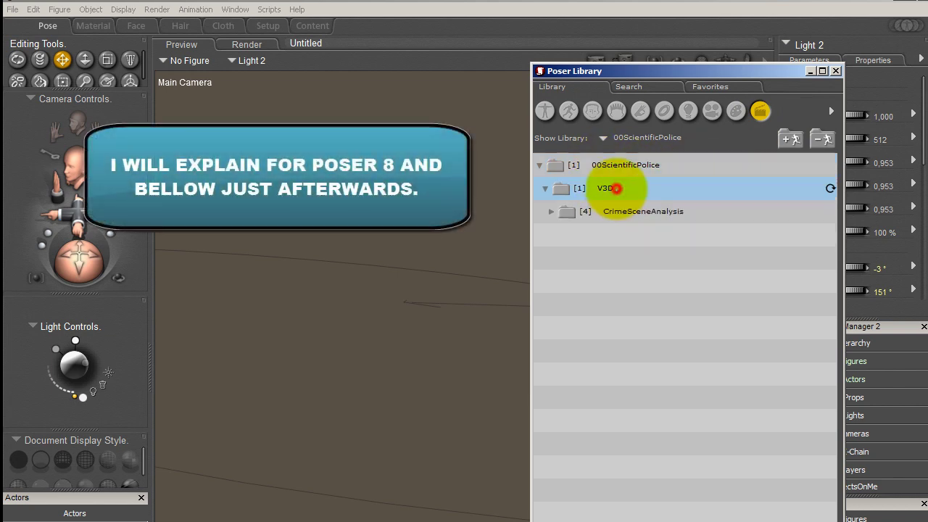
pyautogui.click(628, 211)
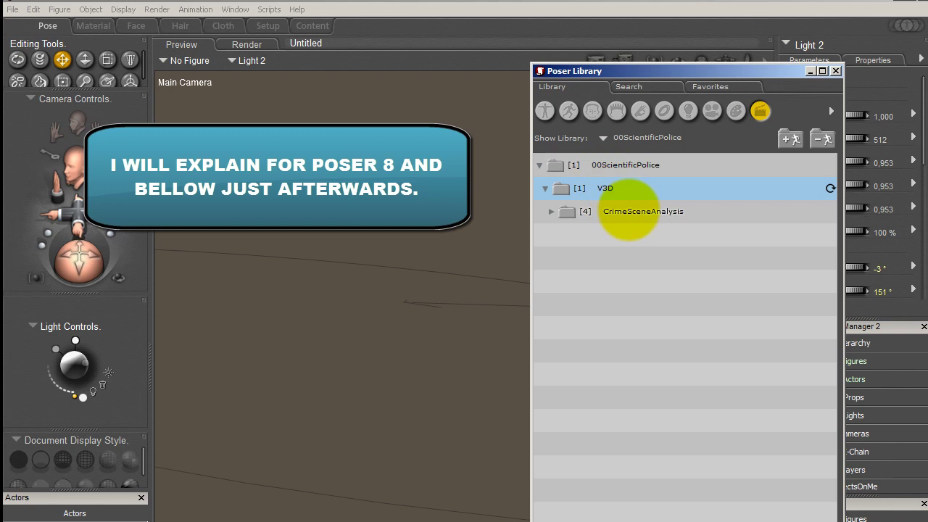
# Preview the CSFLNBlueLight, CSFLNDarkBlueLight and CSFLNWhiteLight flashlight scenes.
pyautogui.click(644, 282)
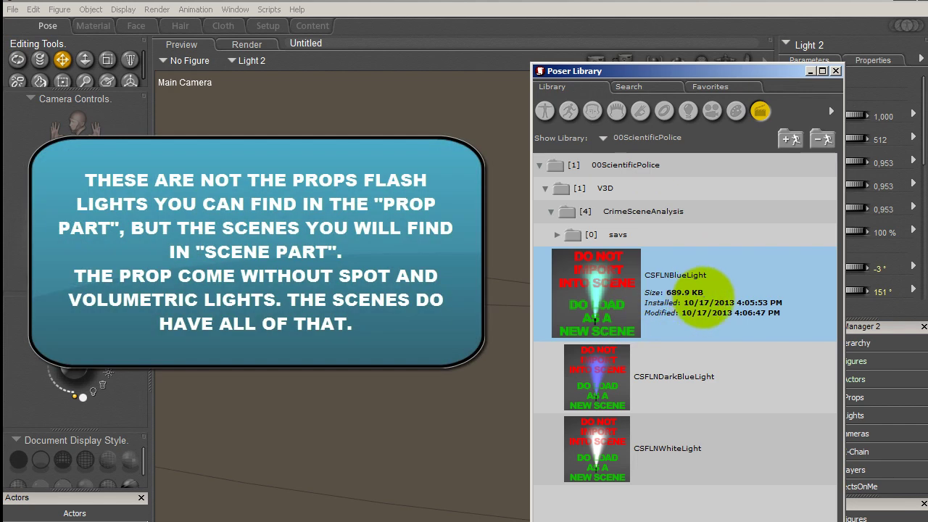
pyautogui.click(608, 366)
pyautogui.click(605, 448)
pyautogui.click(598, 377)
pyautogui.click(616, 293)
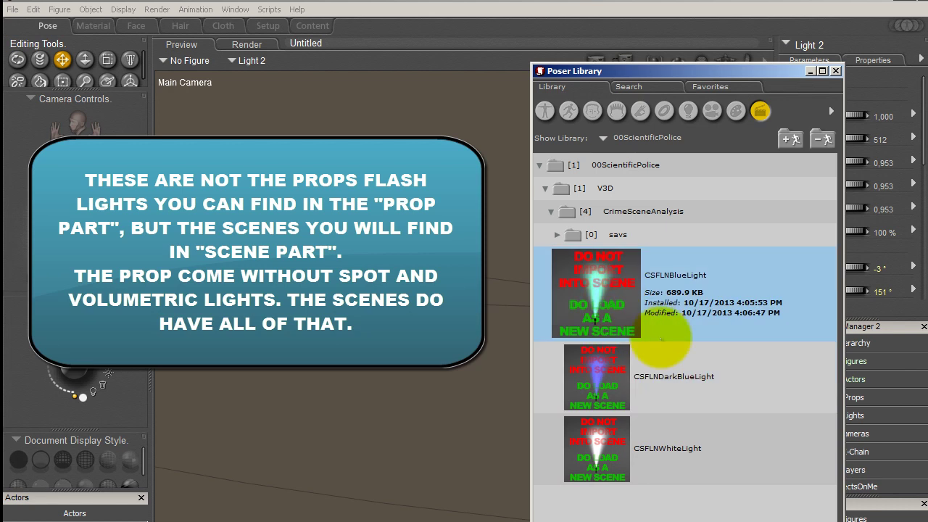
pyautogui.click(605, 434)
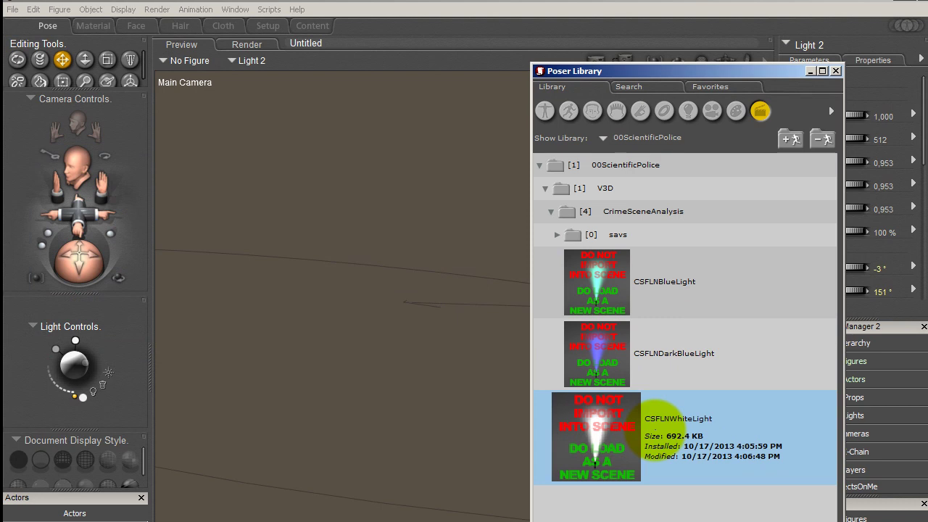
# Compare the two blue presets and settle on CSFLNDarkBlueLight.
pyautogui.click(595, 284)
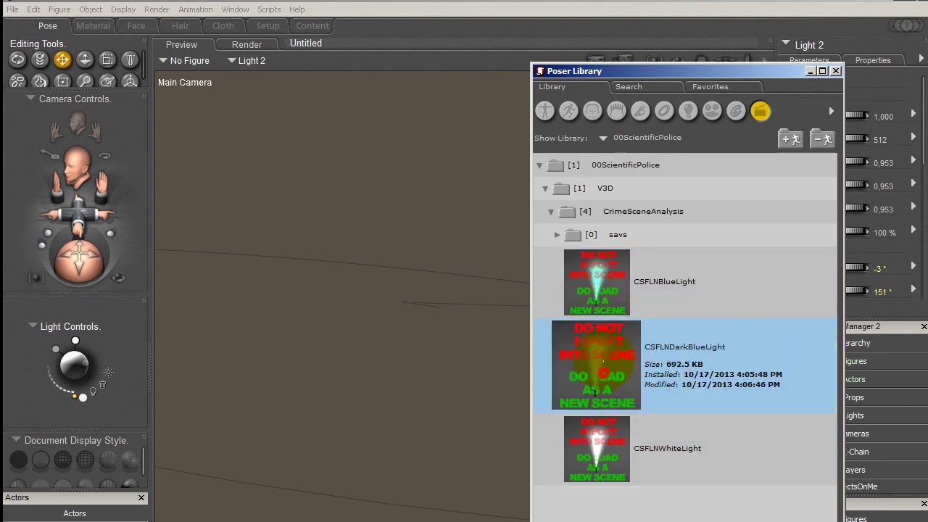
pyautogui.click(596, 362)
pyautogui.click(595, 284)
pyautogui.click(600, 377)
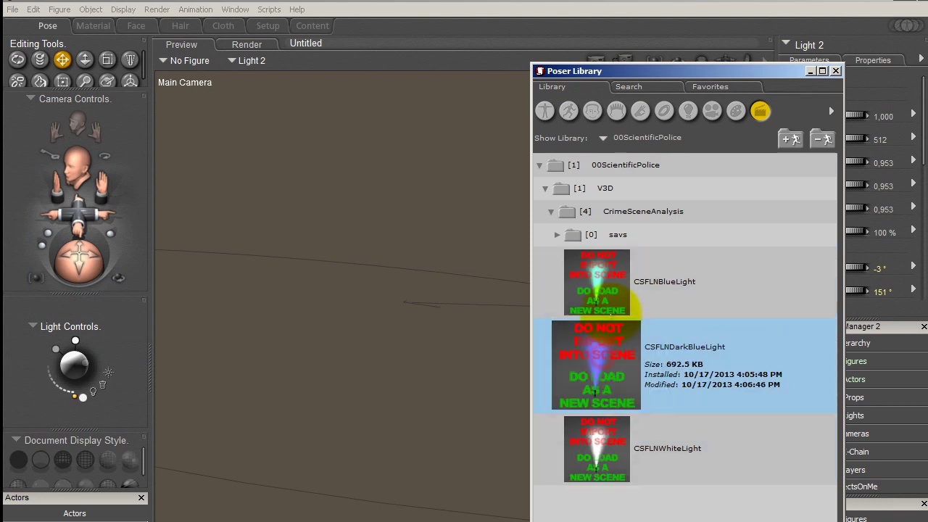
pyautogui.click(613, 311)
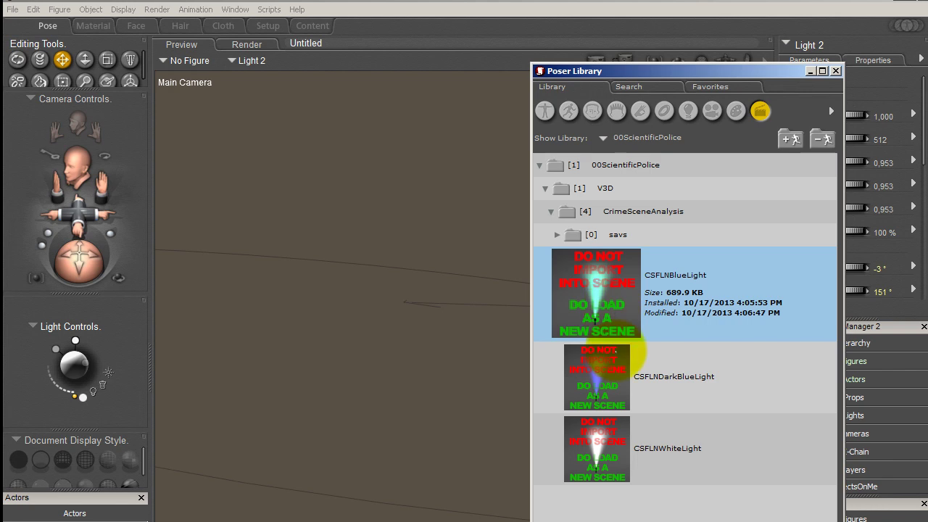
pyautogui.click(616, 366)
pyautogui.click(616, 304)
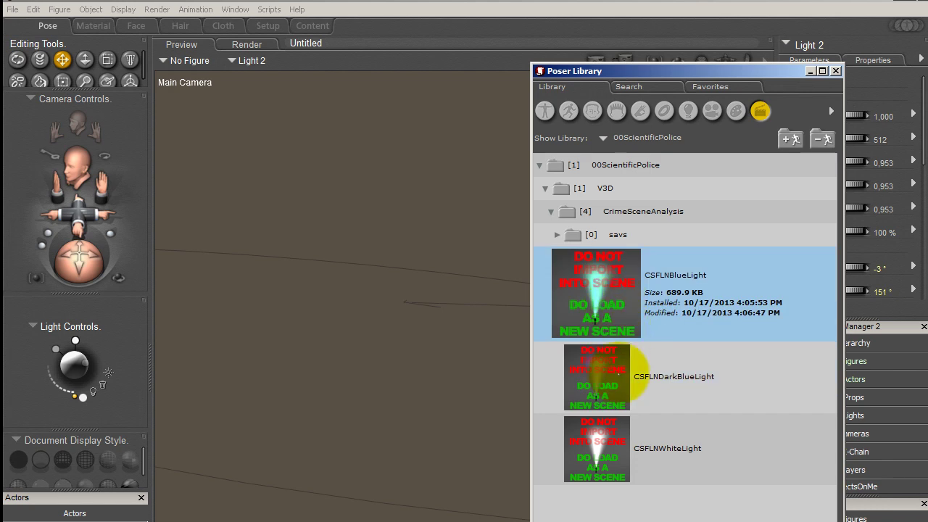
pyautogui.click(618, 371)
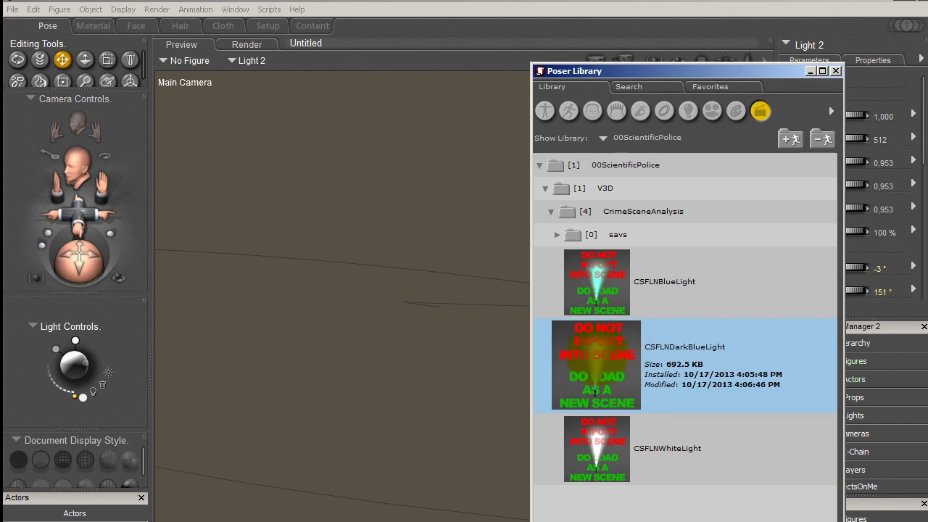
# Load CSFLNDarkBlueLight, orbit the camera onto the flashlight, and area-render the region around it.
pyautogui.doubleClick(597, 353)
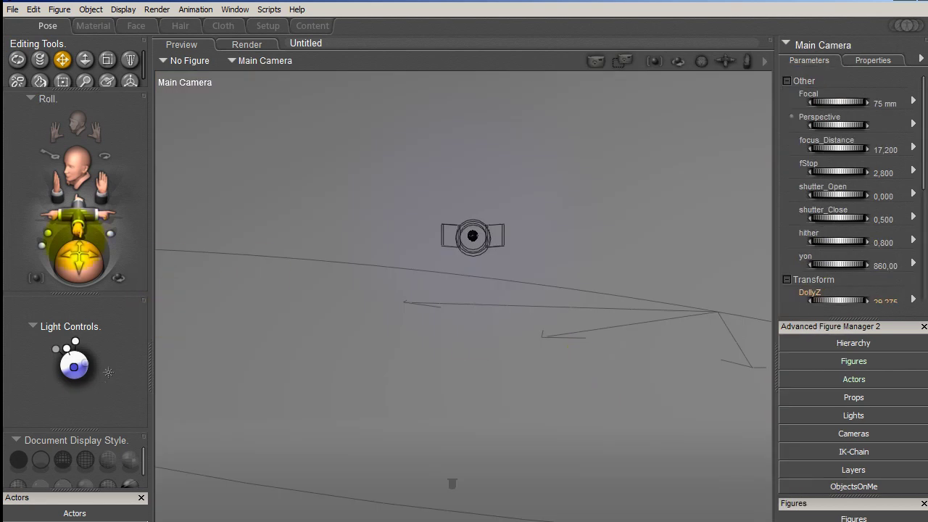
pyautogui.moveTo(77, 253); pyautogui.dragTo(114, 265)
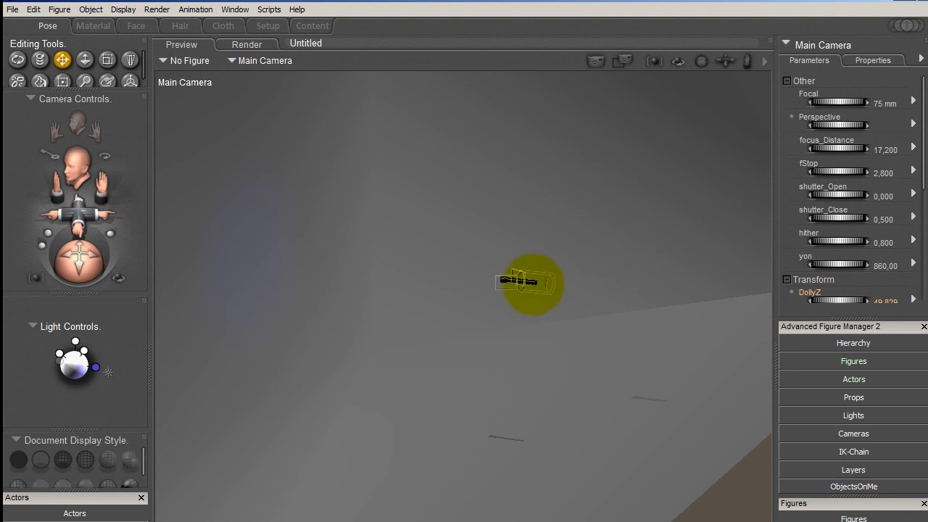
pyautogui.moveTo(81, 207); pyautogui.dragTo(231, 56)
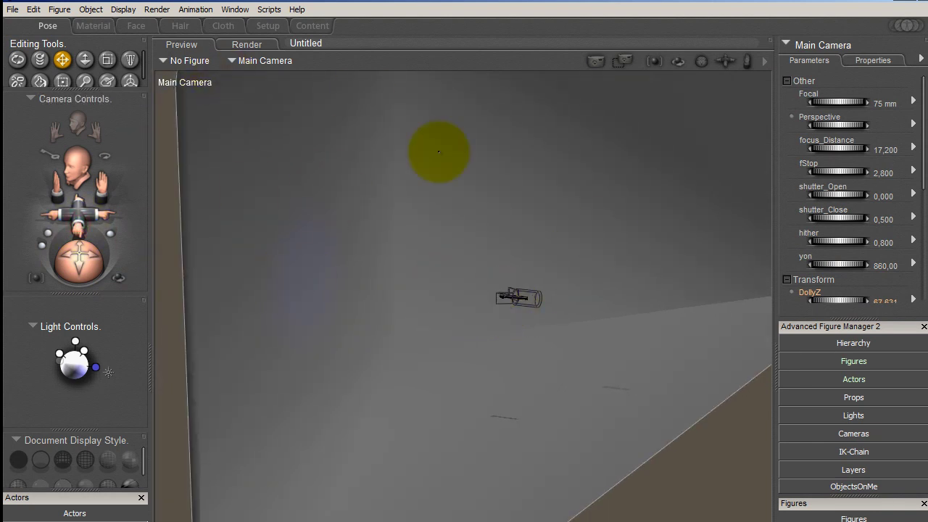
pyautogui.moveTo(73, 261)
pyautogui.mouseDown()
pyautogui.moveTo(56, 269)
pyautogui.moveTo(63, 259)
pyautogui.mouseUp()
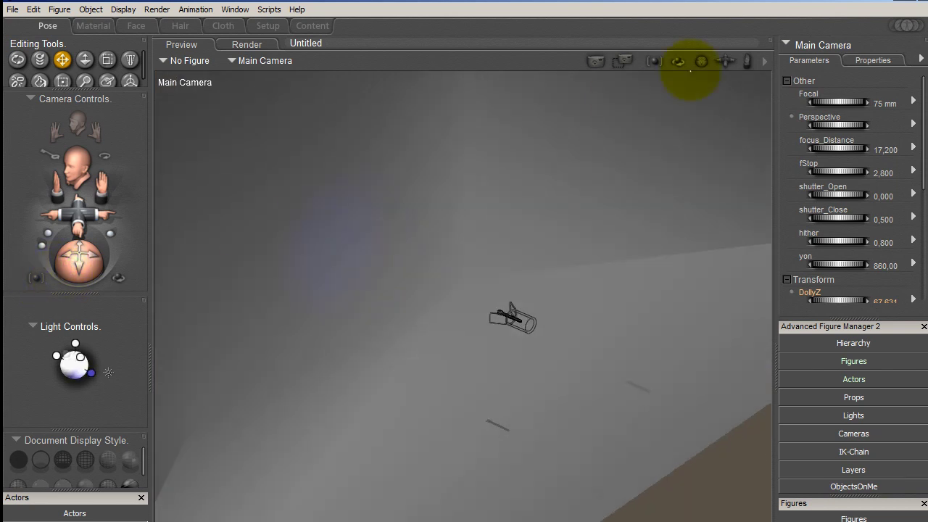
pyautogui.click(619, 63)
pyautogui.moveTo(558, 373); pyautogui.dragTo(313, 194)
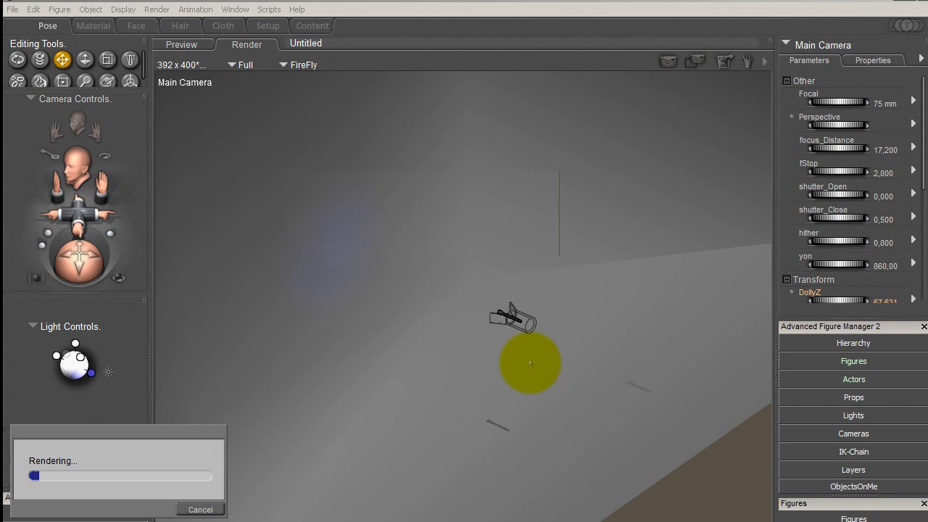
# Cancel the render and enable Volume_On on the Atmosphere material in the Material room.
pyautogui.click(212, 509)
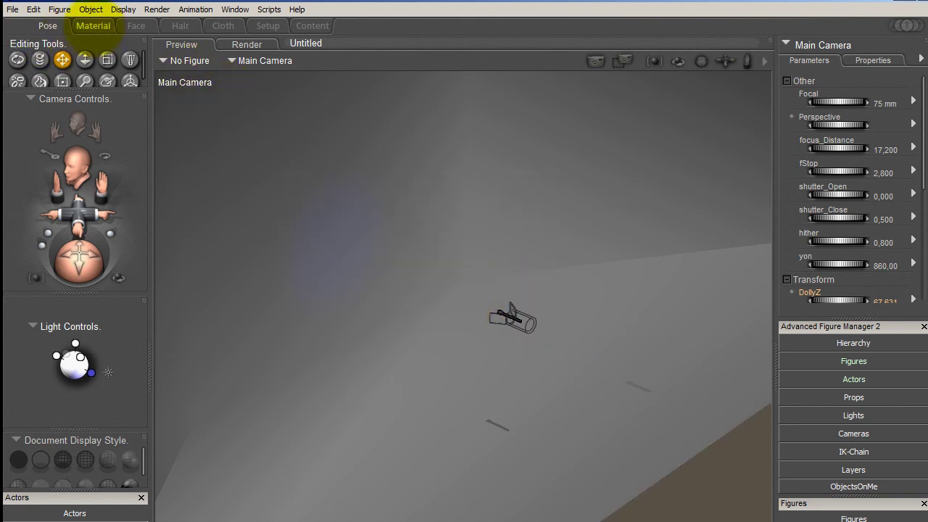
pyautogui.click(93, 26)
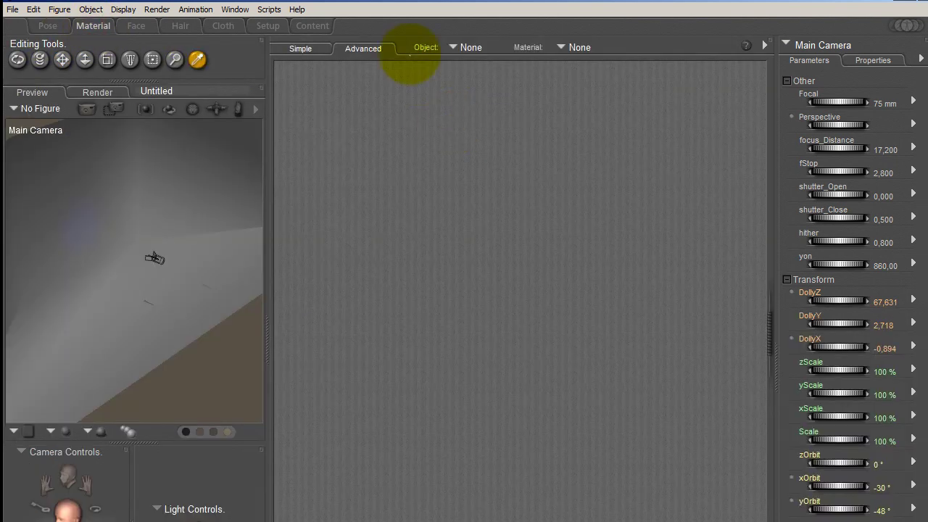
pyautogui.click(465, 48)
pyautogui.click(493, 94)
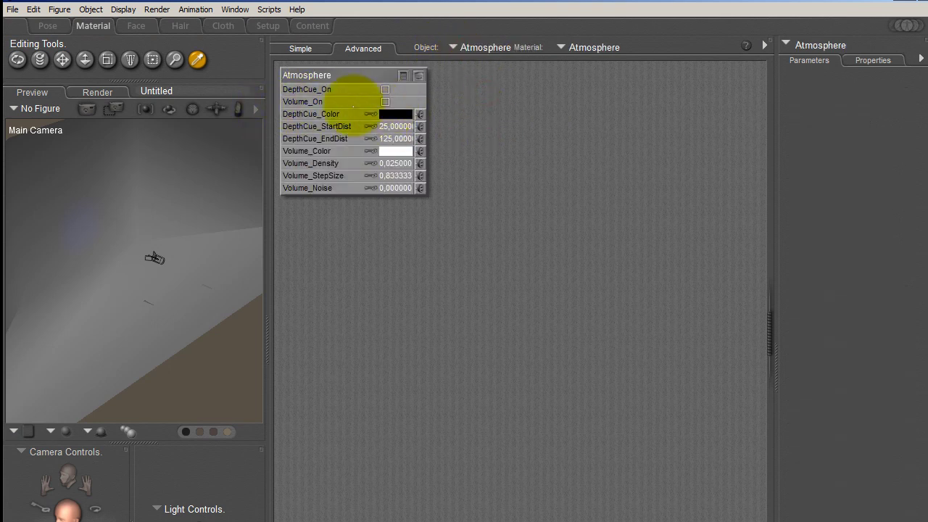
pyautogui.click(384, 101)
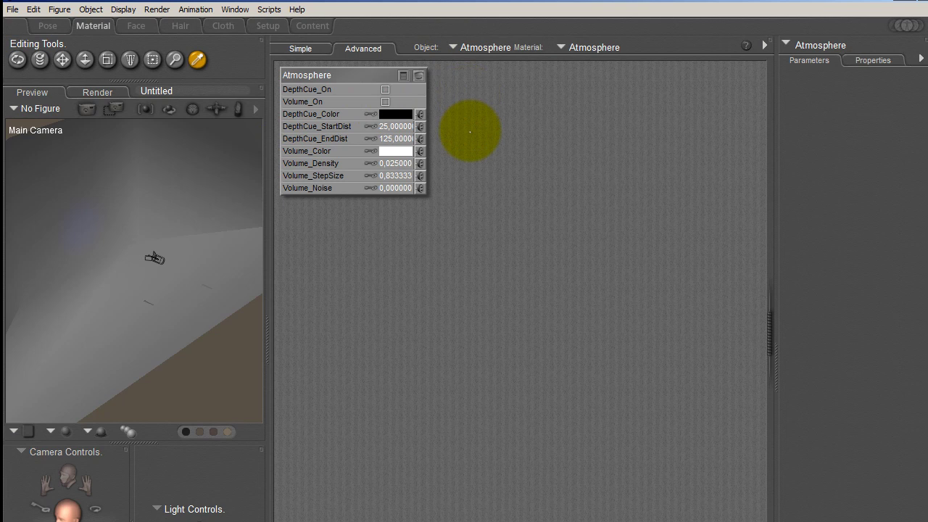
# Discard the untitled scene, load CSFLNDarkBlueLight as a new scene, and orbit toward the flashlight.
pyautogui.click(12, 10)
pyautogui.click(22, 22)
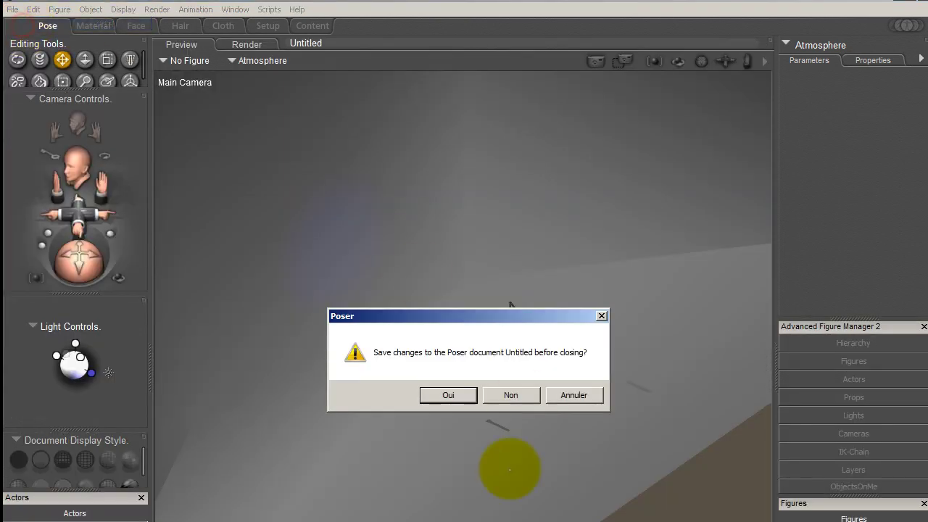
pyautogui.click(508, 395)
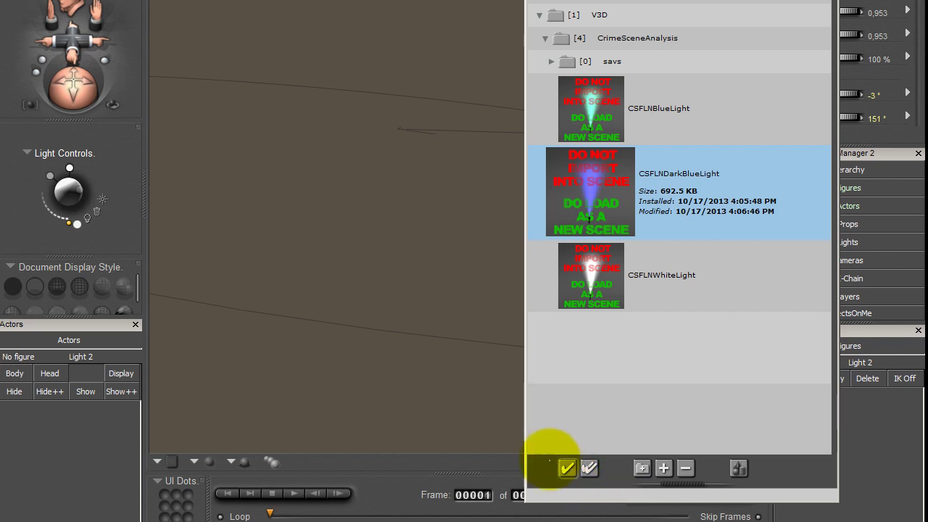
pyautogui.click(567, 467)
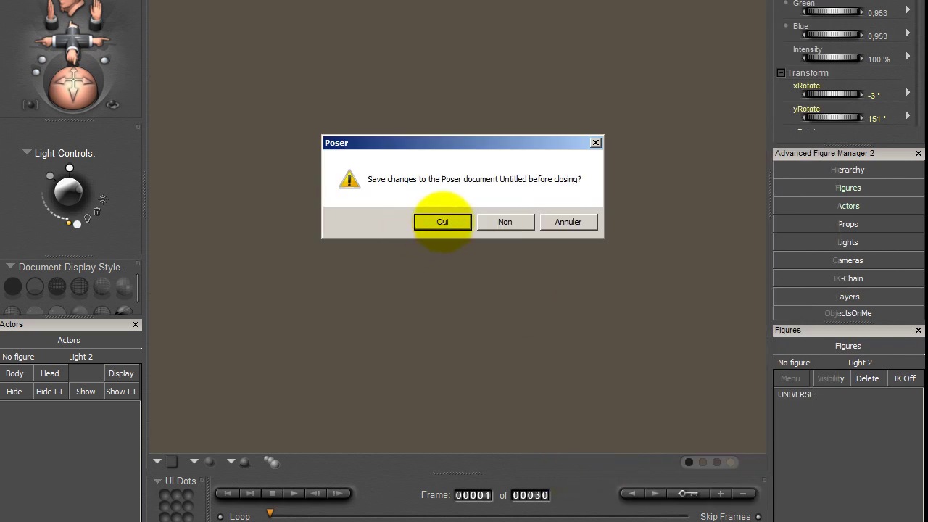
pyautogui.click(500, 220)
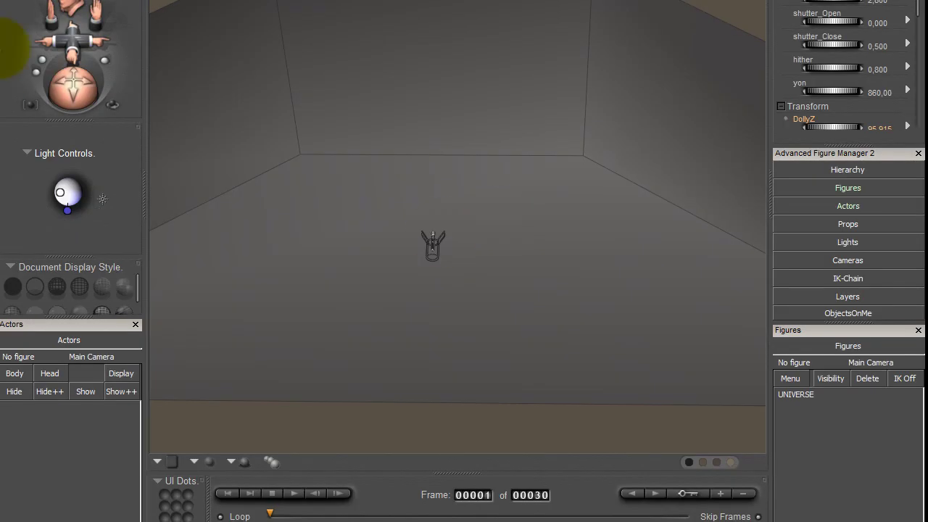
pyautogui.moveTo(79, 83); pyautogui.dragTo(114, 46)
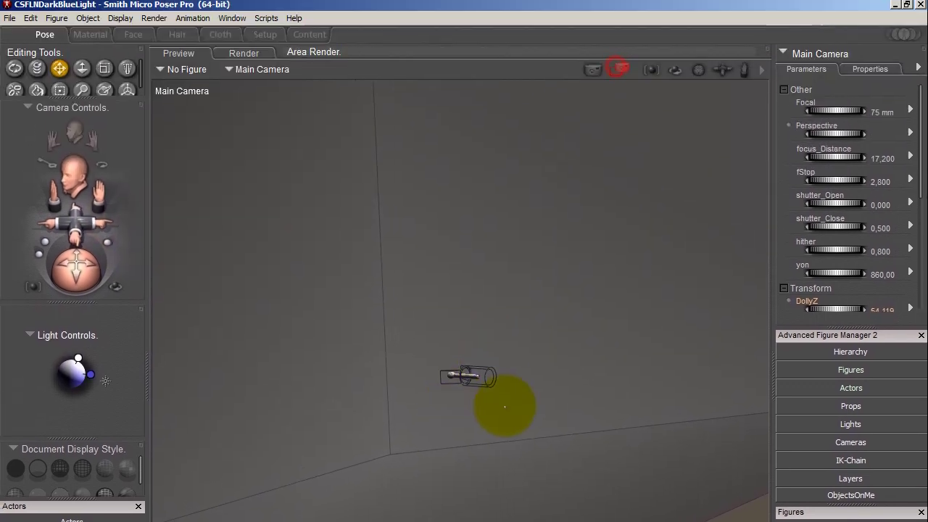
# Area-render the flashlight and its blue beam, then cancel the render.
pyautogui.moveTo(504, 407); pyautogui.dragTo(218, 288)
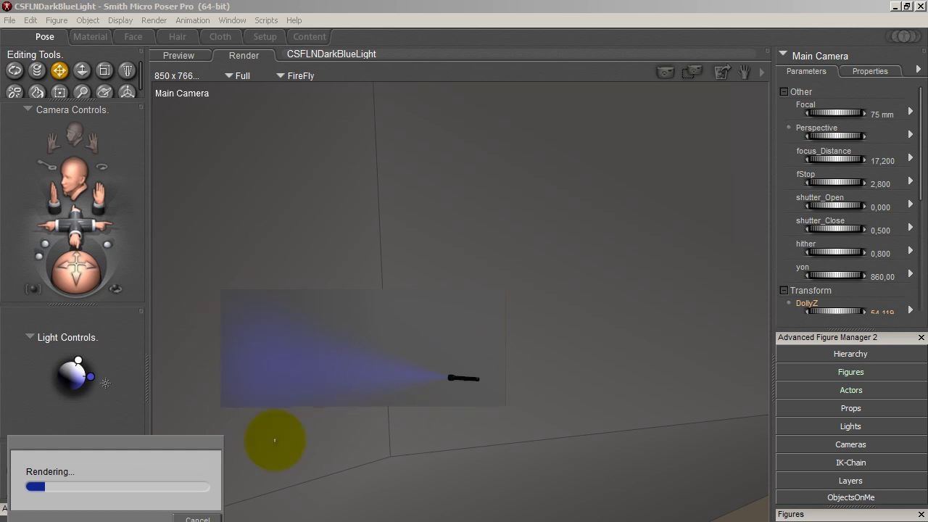
pyautogui.click(209, 517)
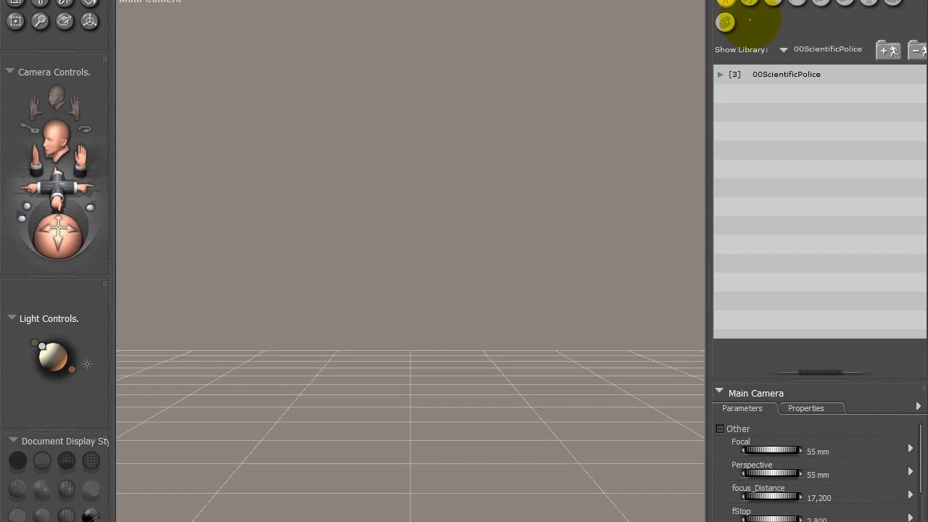
# In the Open dialog, browse to Runtime > libraries > scene > V3D > CrimeSceneAnalysis.
pyautogui.hotkey('alt', 'f')
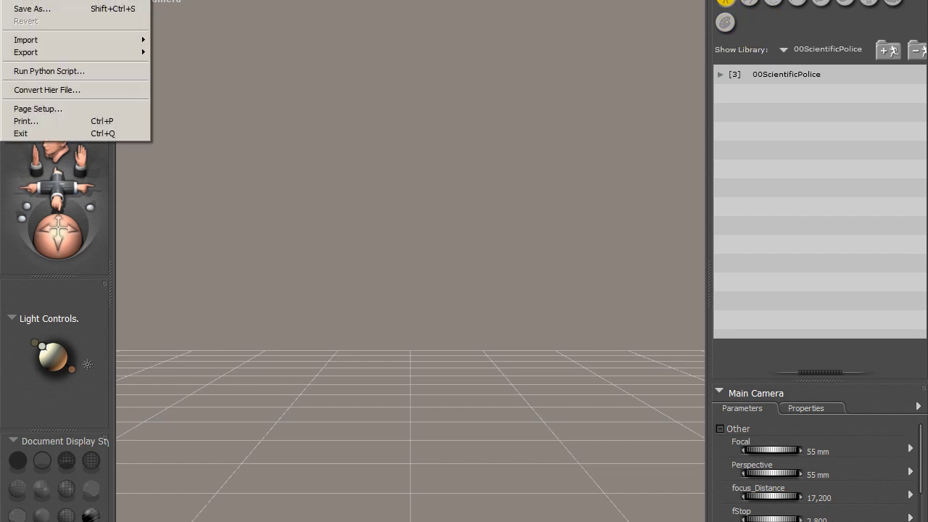
pyautogui.press('o')
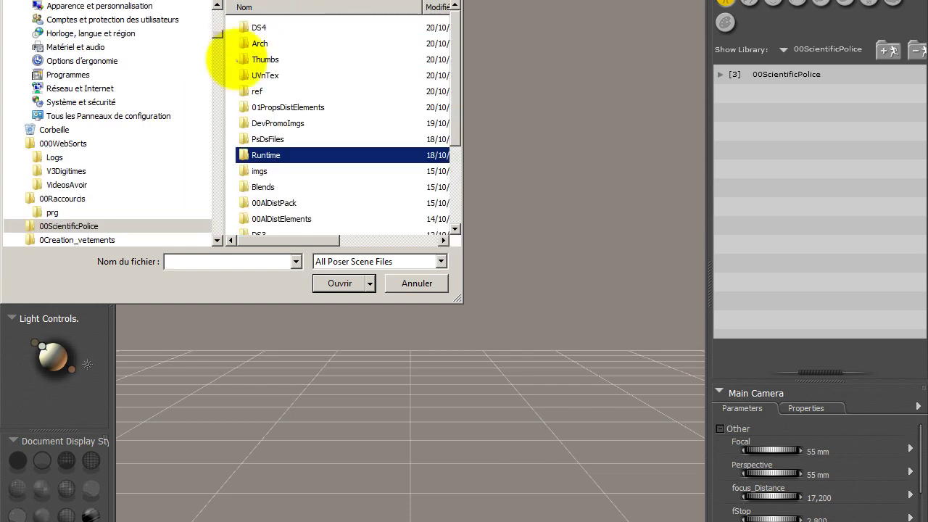
pyautogui.doubleClick(269, 156)
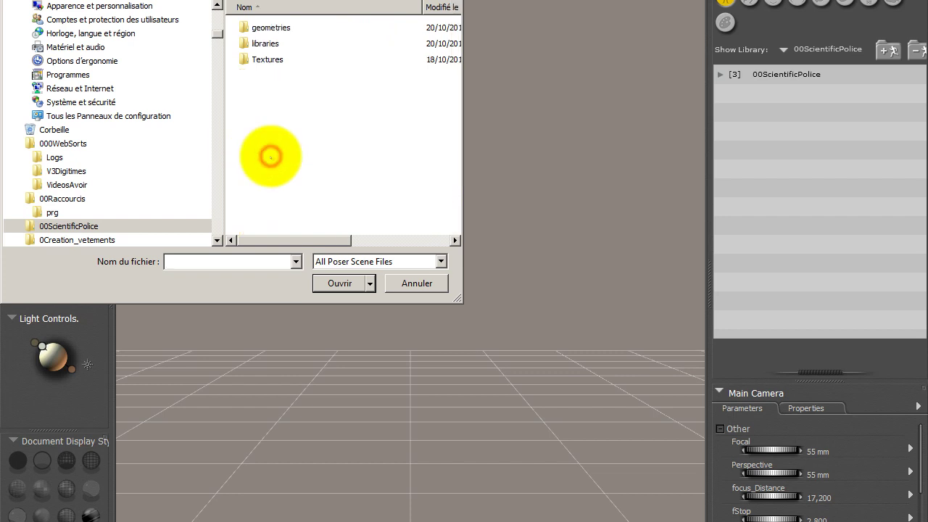
pyautogui.doubleClick(266, 43)
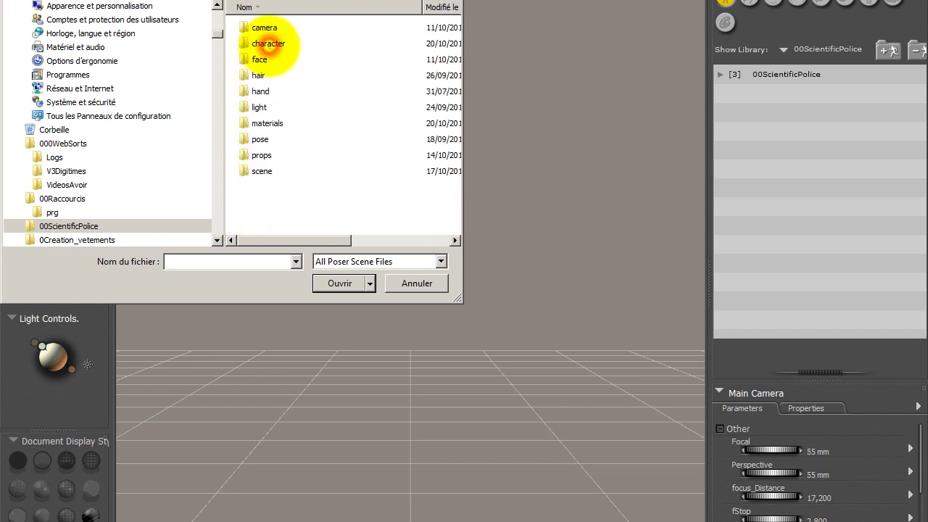
pyautogui.click(270, 169)
pyautogui.doubleClick(270, 170)
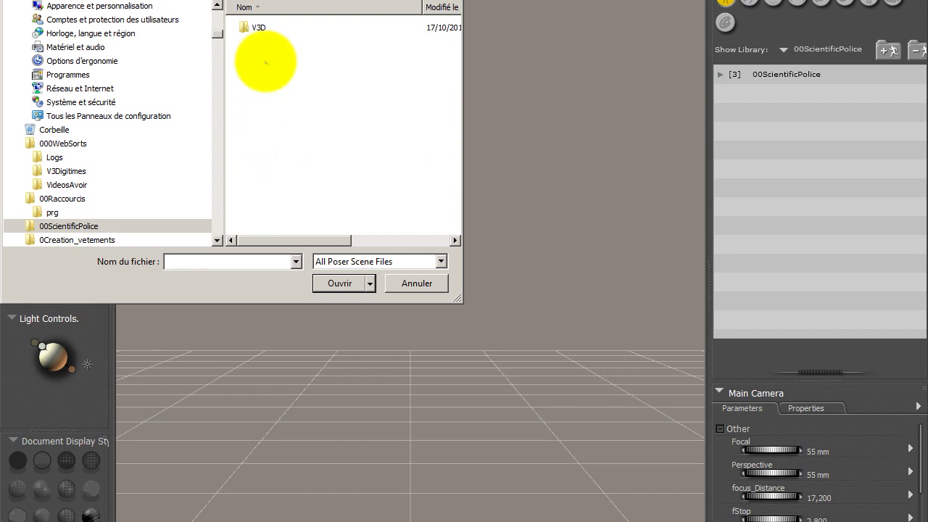
pyautogui.click(259, 27)
pyautogui.doubleClick(258, 28)
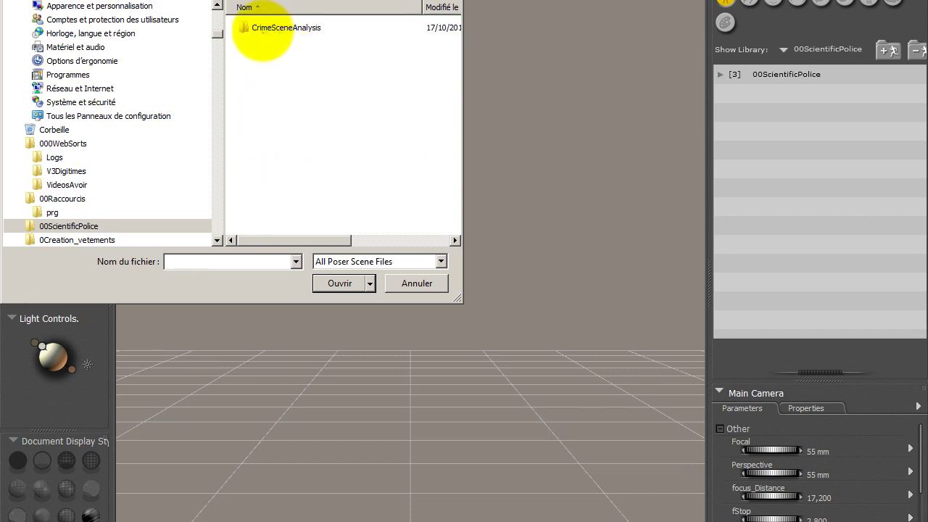
pyautogui.click(281, 29)
pyautogui.doubleClick(281, 29)
# Look over the three flashlight .pz3 files and select CSFLNWhiteLight.pz3.
pyautogui.click(284, 44)
pyautogui.click(286, 59)
pyautogui.click(289, 75)
pyautogui.click(286, 59)
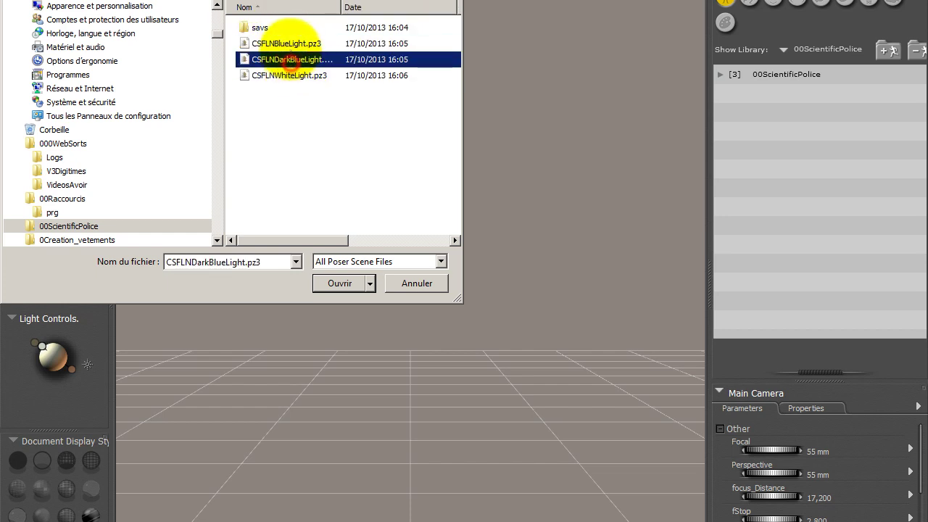
pyautogui.click(285, 44)
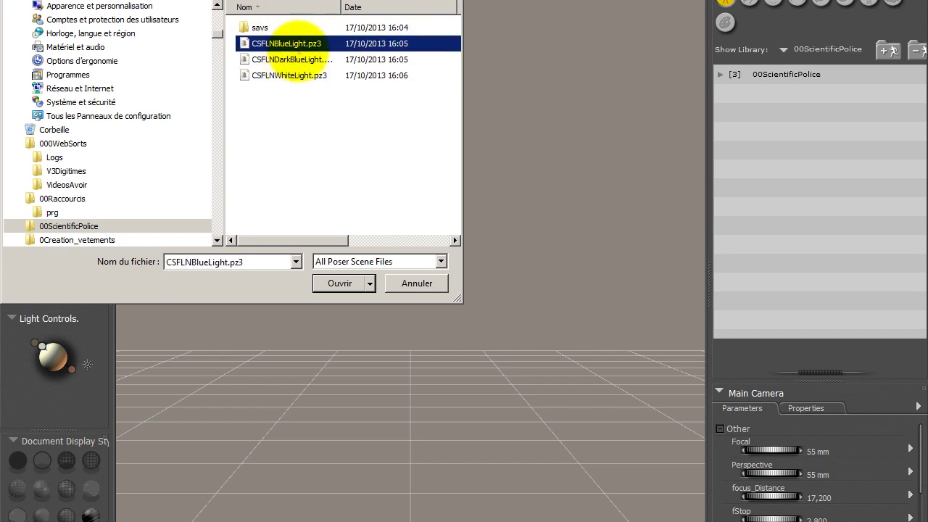
pyautogui.click(297, 75)
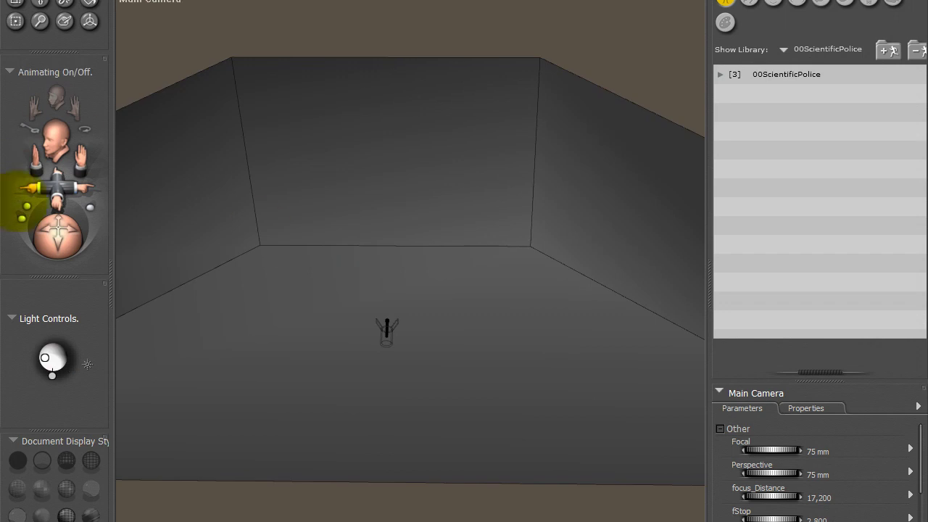
# Orbit the view along the wall and area-render the white flashlight's beam.
pyautogui.moveTo(46, 227); pyautogui.dragTo(58, 230)
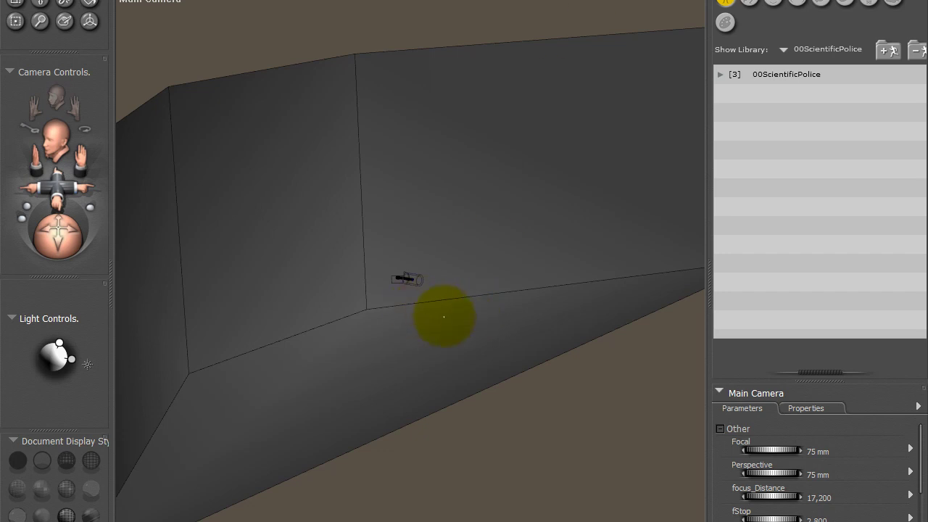
pyautogui.moveTo(444, 316); pyautogui.dragTo(225, 197)
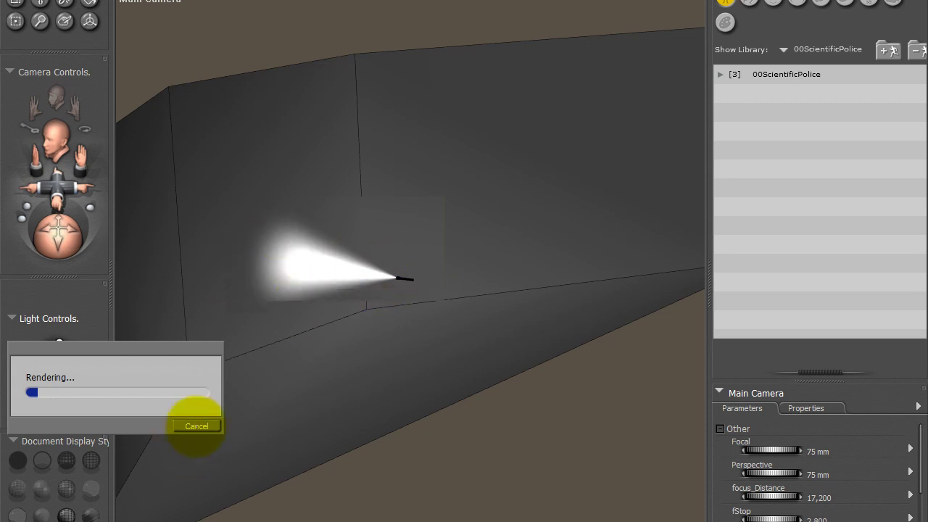
# Cancel the render and set the Atmosphere's Volume_Density to 0.1 in the Material room.
pyautogui.click(196, 426)
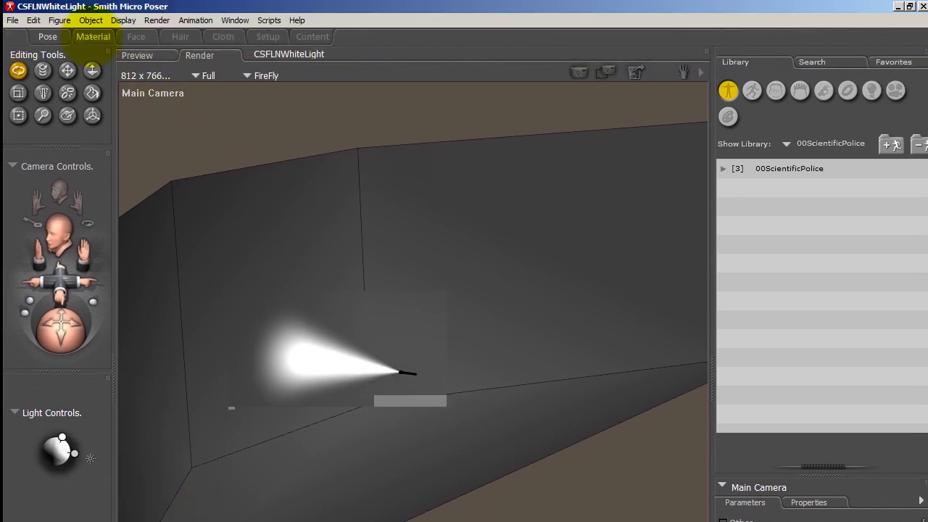
pyautogui.click(93, 36)
pyautogui.click(423, 58)
pyautogui.click(449, 104)
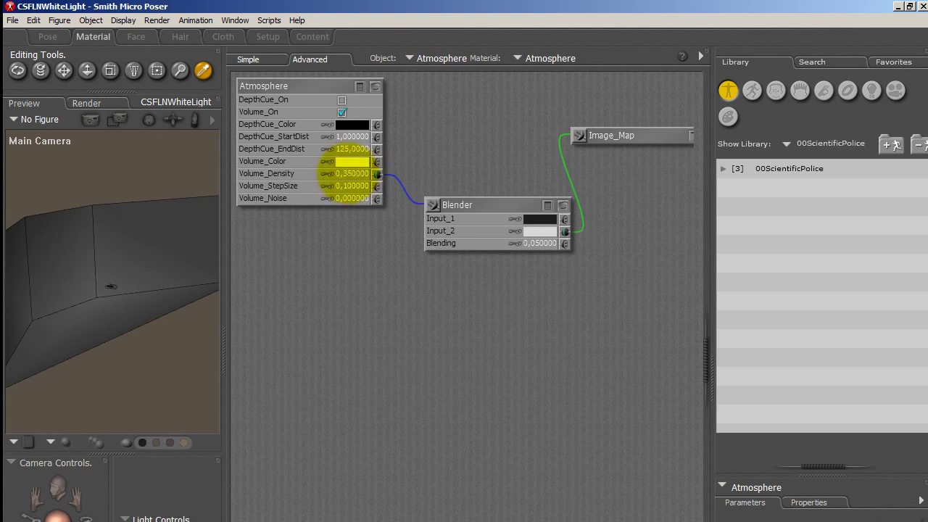
pyautogui.click(351, 175)
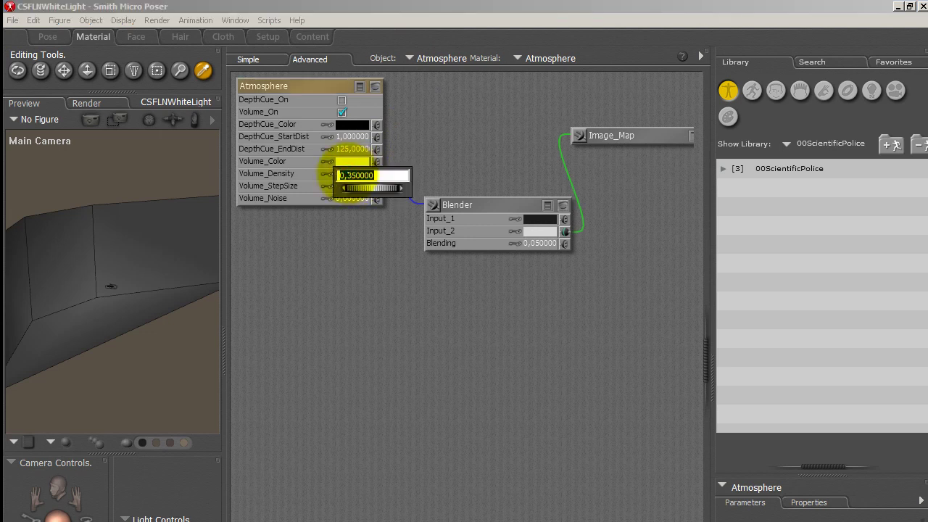
pyautogui.write('0.1')
pyautogui.press('Return')
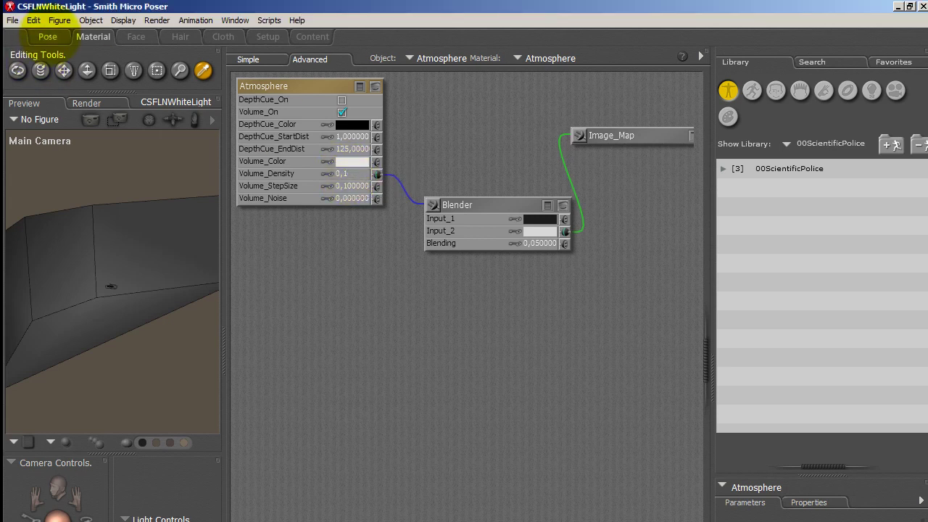
# Area-render the flashlight from the Pose room to check the fainter beam, then reopen the Material room.
pyautogui.click(48, 36)
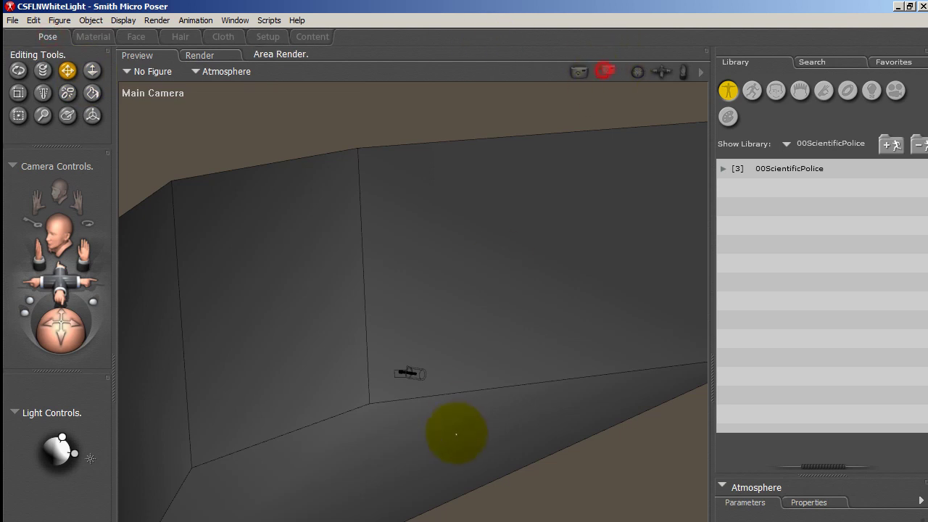
pyautogui.moveTo(437, 406); pyautogui.dragTo(216, 278)
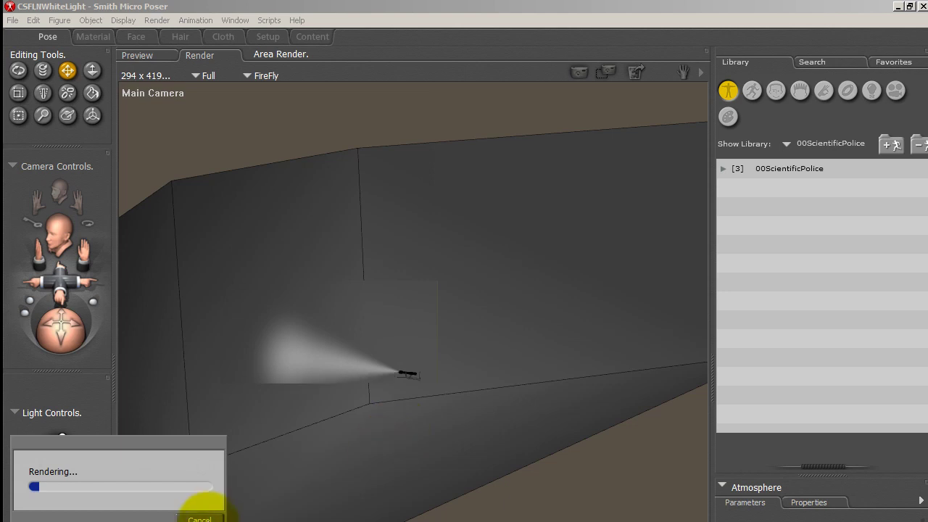
pyautogui.click(199, 518)
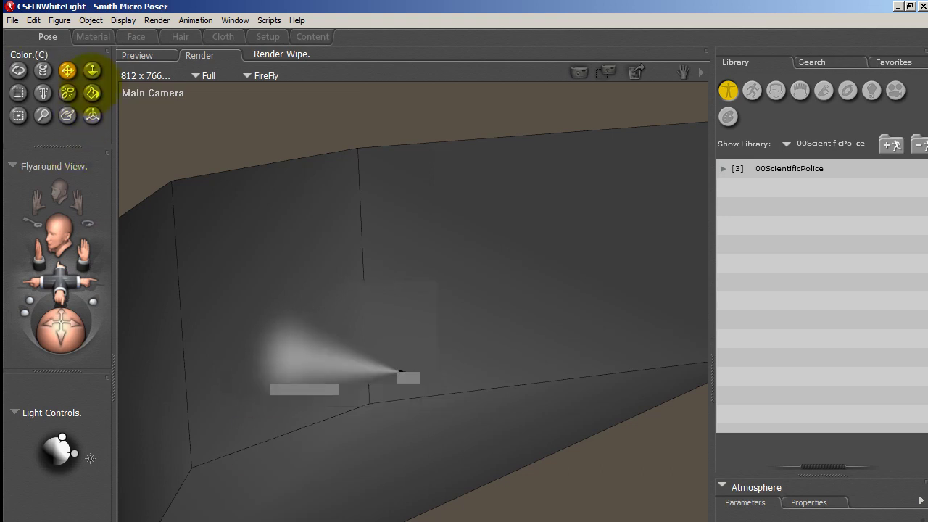
pyautogui.click(93, 36)
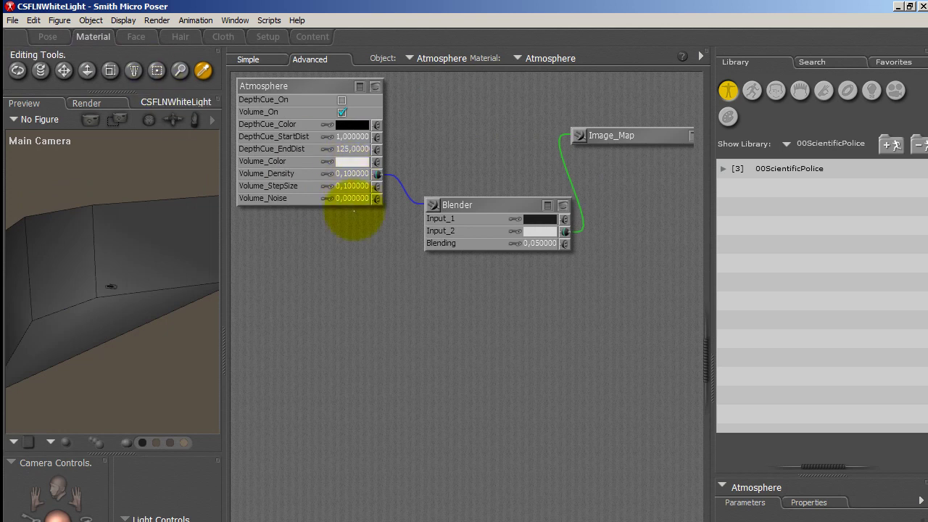
# Switch back to the Pose room.
pyautogui.click(47, 36)
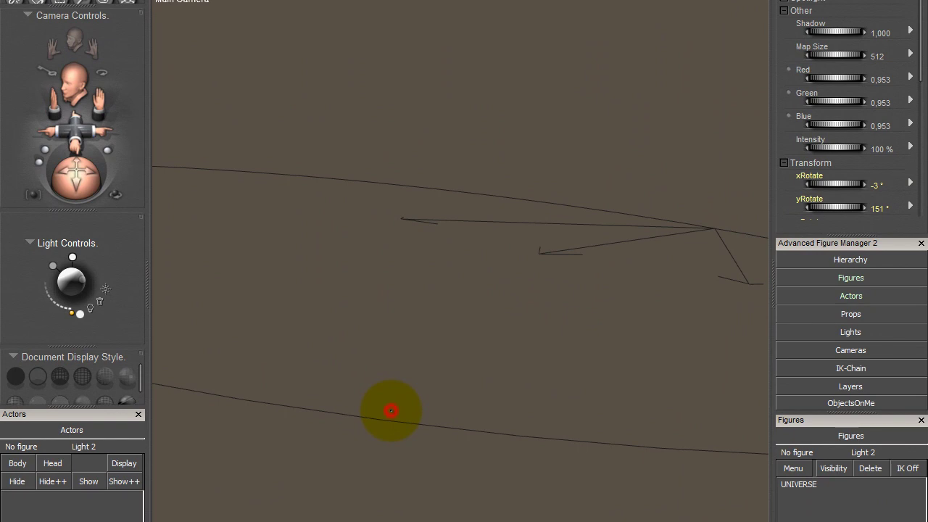
# Load CSFLNBlueLight from Scenes > 00ScientificPolice > V3D > CrimeSceneAnalysis as a new scene.
pyautogui.hotkey('ctrl', 'shift', 'b')
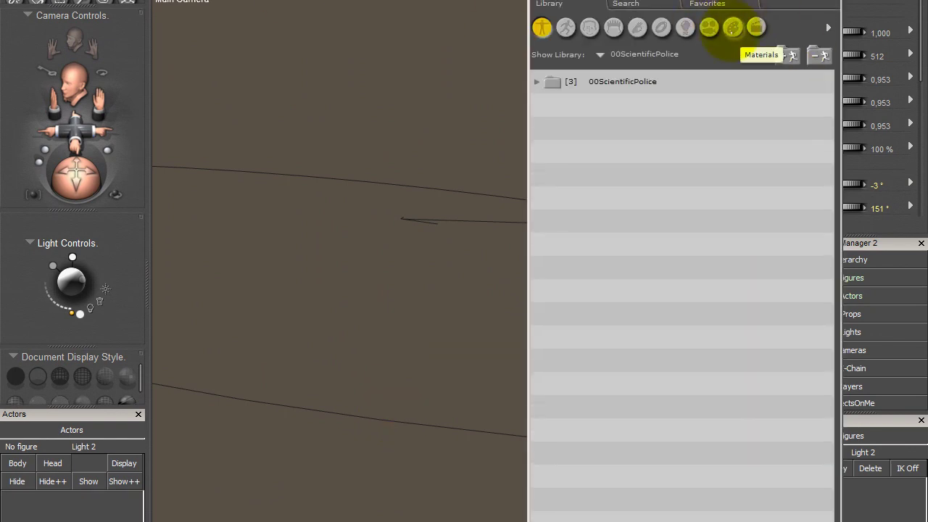
pyautogui.click(756, 27)
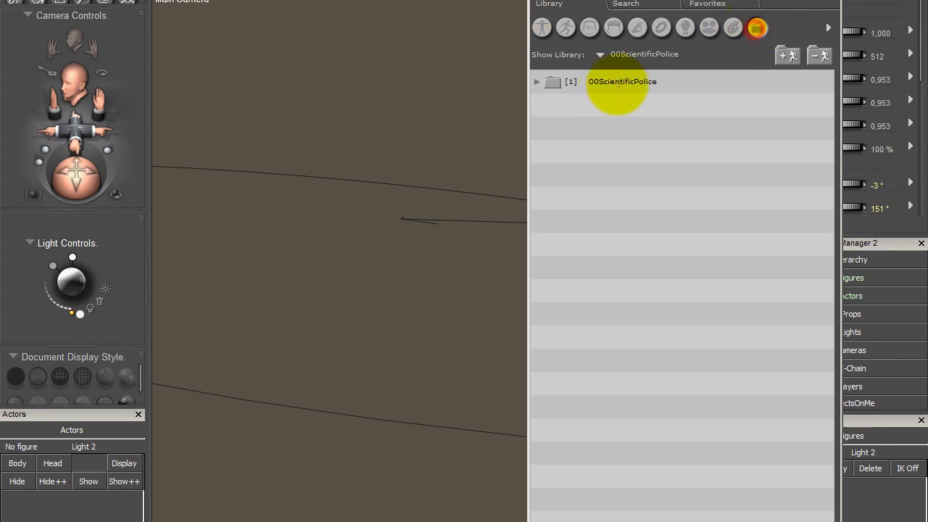
pyautogui.click(625, 81)
pyautogui.click(602, 104)
pyautogui.click(607, 127)
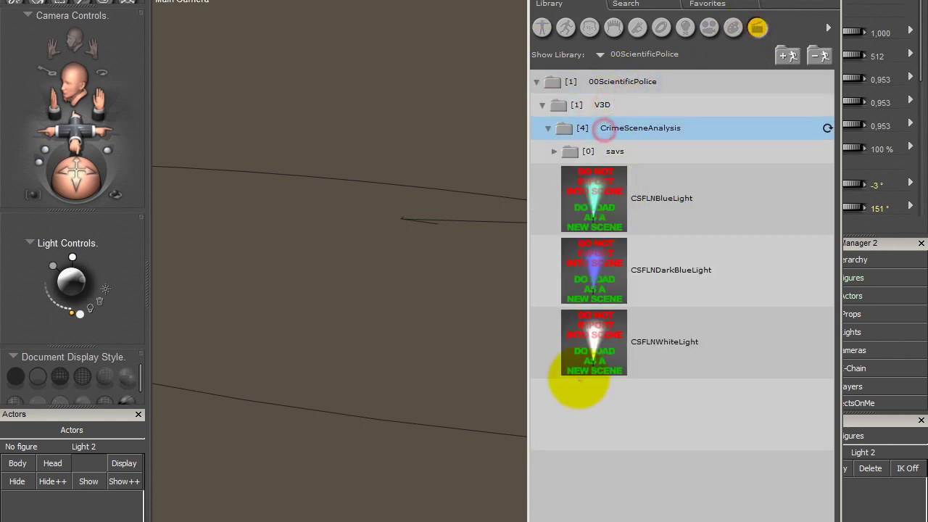
pyautogui.click(601, 257)
pyautogui.click(600, 206)
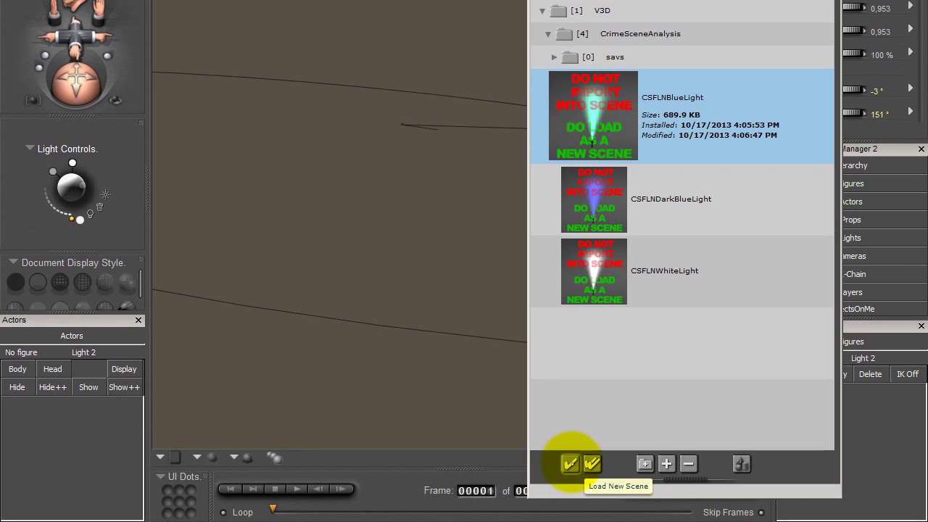
pyautogui.click(570, 464)
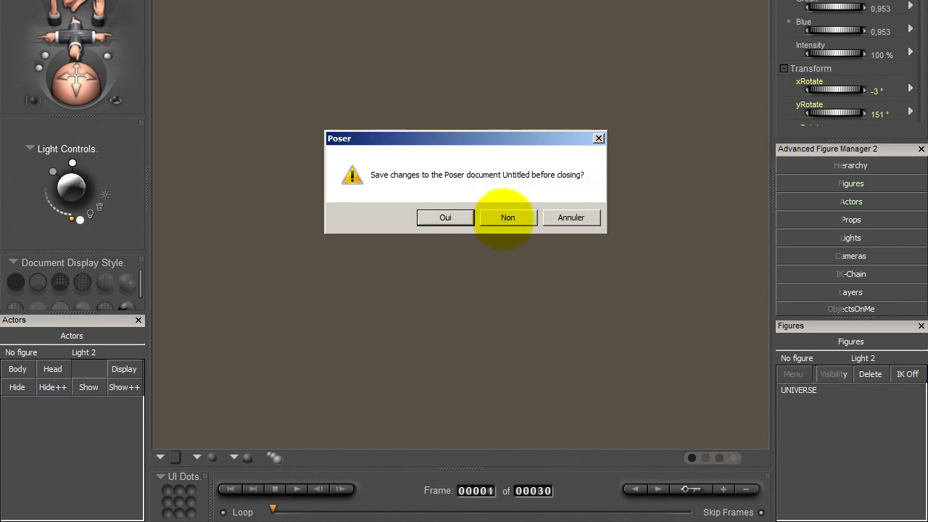
# Decline saving the untitled document and orbit the camera toward the flashlight.
pyautogui.click(503, 219)
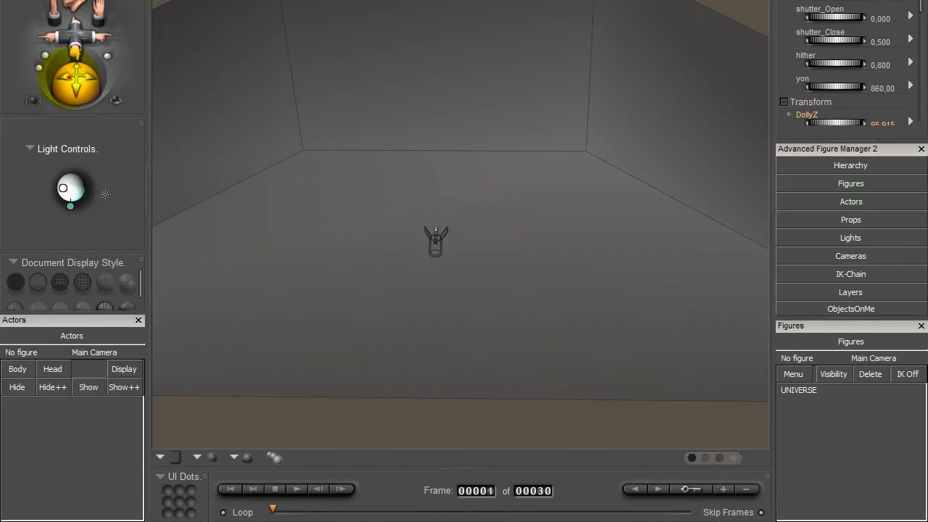
pyautogui.moveTo(77, 27)
pyautogui.mouseDown()
pyautogui.moveTo(97, 59)
pyautogui.moveTo(72, 25)
pyautogui.mouseUp()
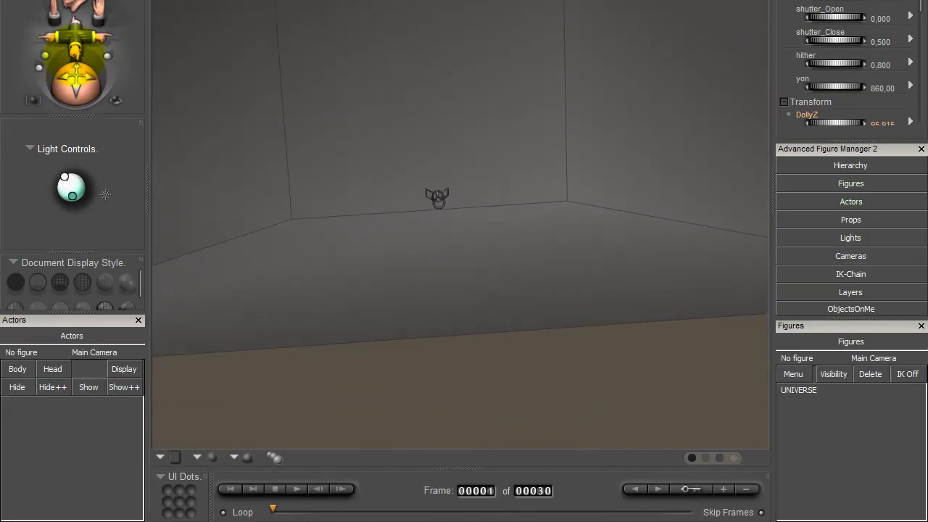
pyautogui.click(572, 31)
pyautogui.moveTo(77, 93); pyautogui.dragTo(118, 69)
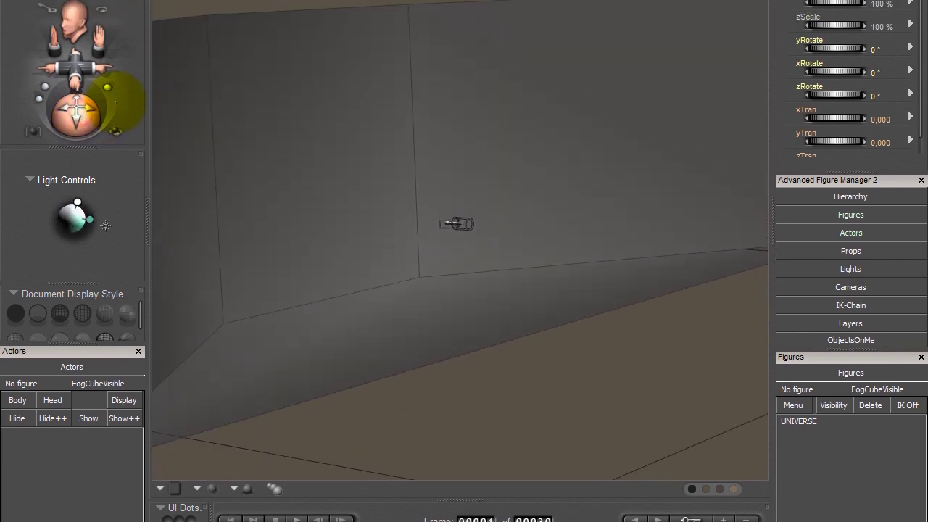
pyautogui.moveTo(109, 108); pyautogui.dragTo(123, 131)
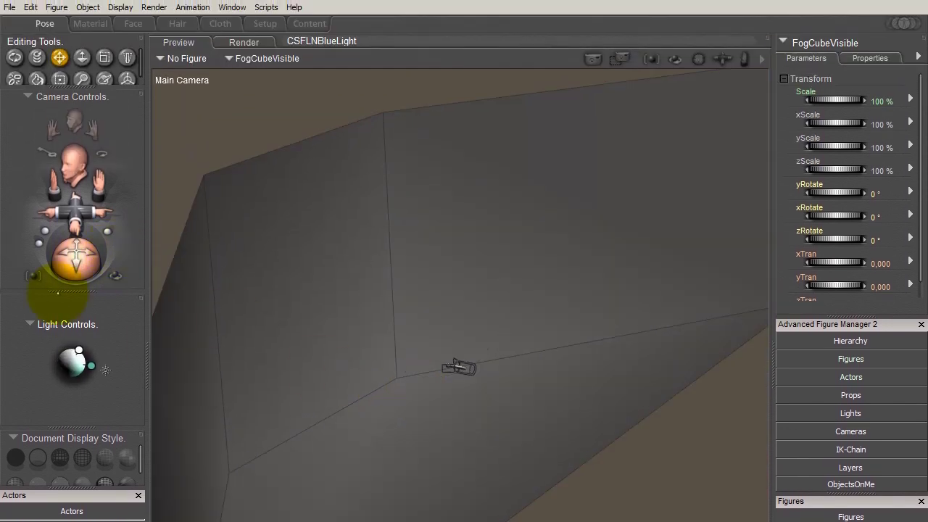
pyautogui.moveTo(76, 250); pyautogui.dragTo(81, 245)
# Face the wall corner and show FogCubeVisible's properties, which show it set as Visible.
pyautogui.click(462, 373)
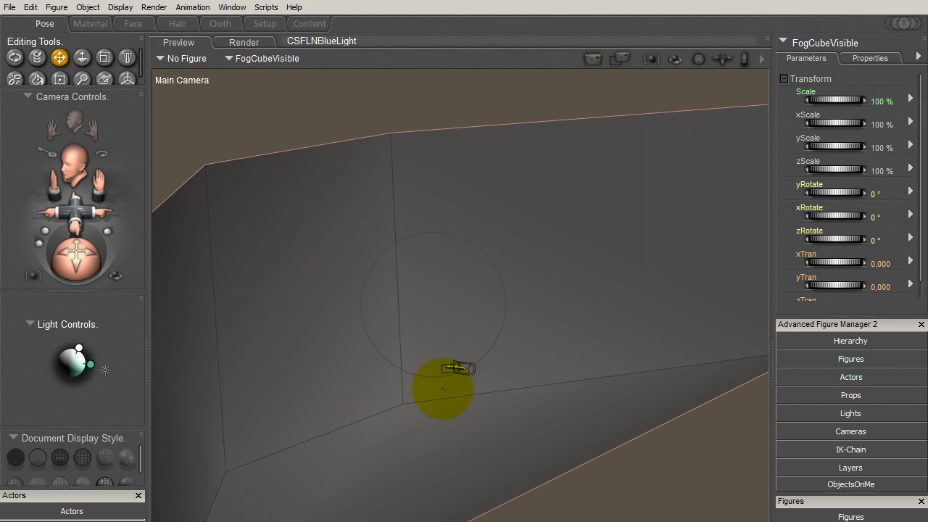
pyautogui.moveTo(58, 252); pyautogui.dragTo(94, 259)
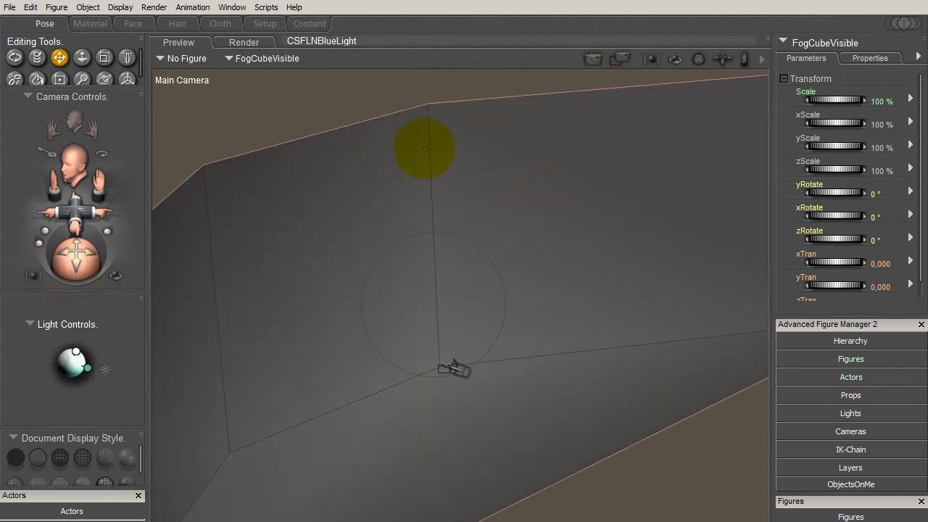
pyautogui.click(424, 196)
pyautogui.click(871, 58)
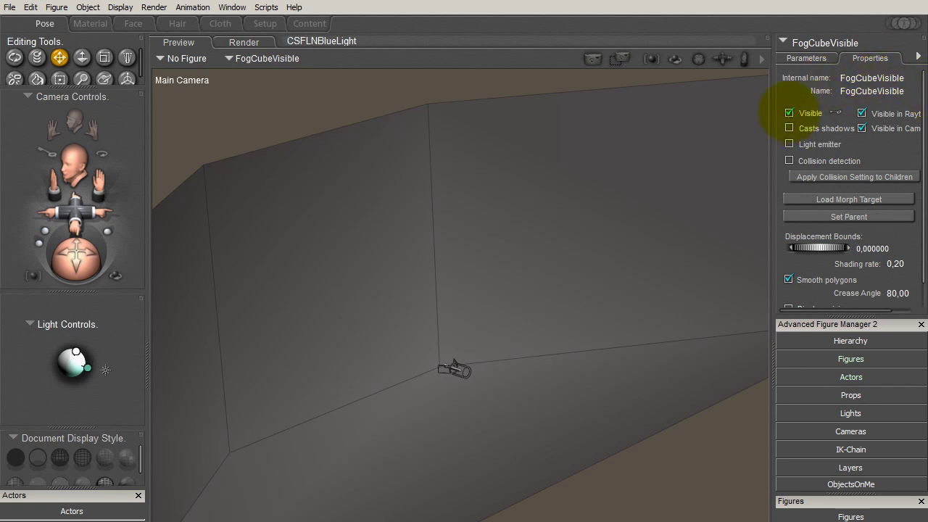
pyautogui.click(788, 113)
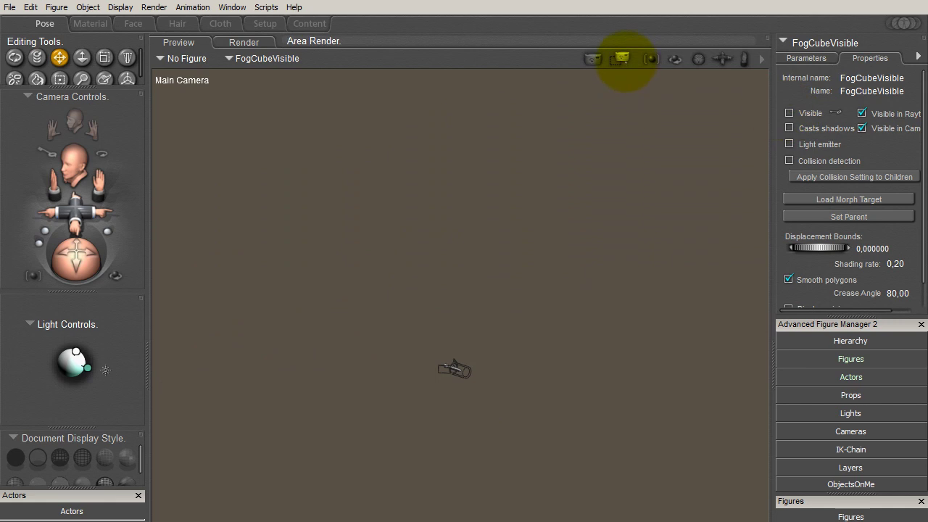
pyautogui.click(619, 58)
pyautogui.moveTo(371, 330); pyautogui.dragTo(270, 253)
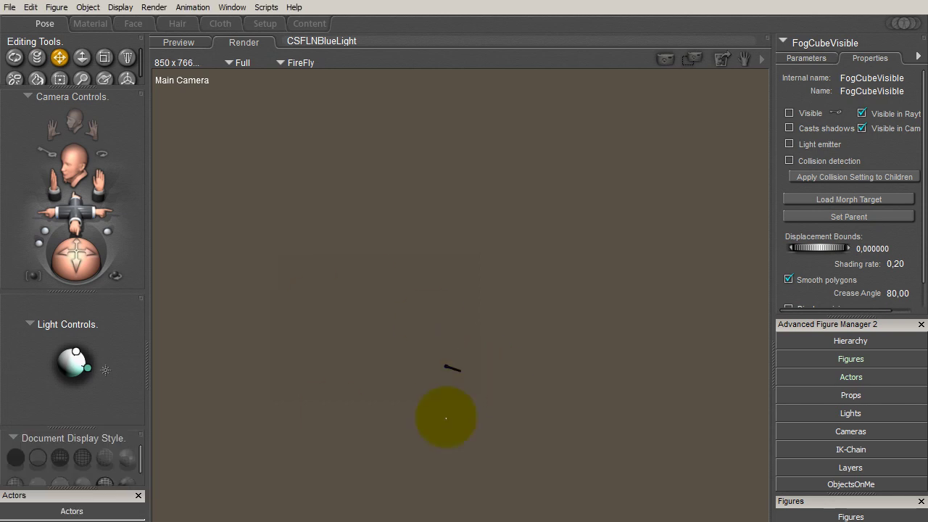
pyautogui.click(788, 113)
pyautogui.click(690, 59)
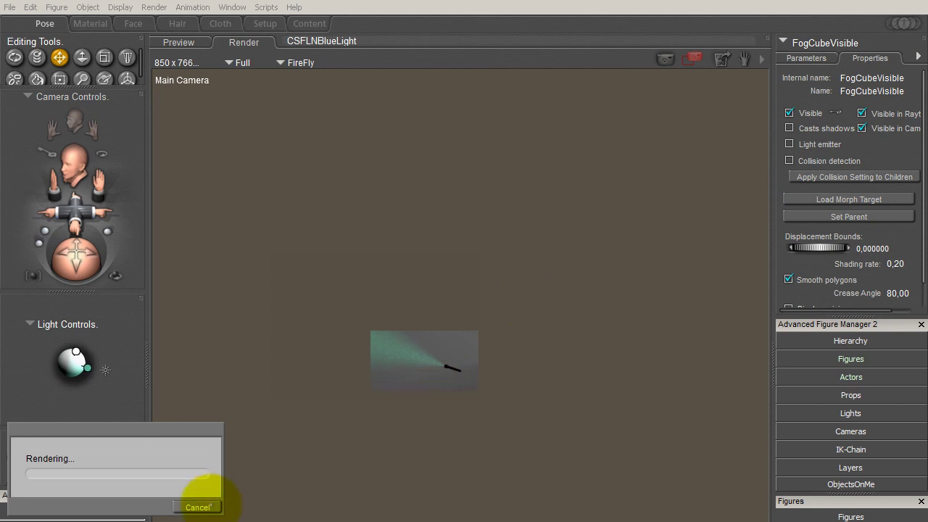
pyautogui.click(204, 505)
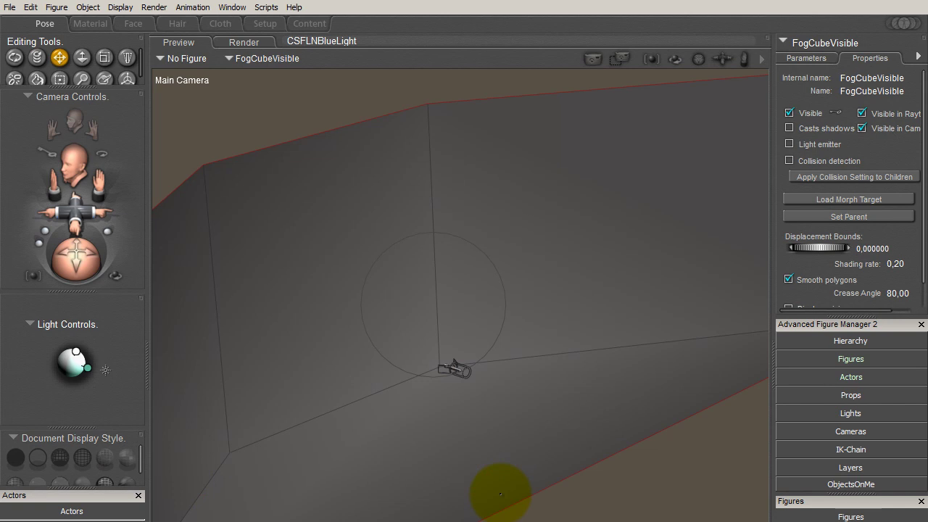
# Delete the fog cube and switch the Props library to MesProduits.
pyautogui.press('Delete')
pyautogui.click(542, 405)
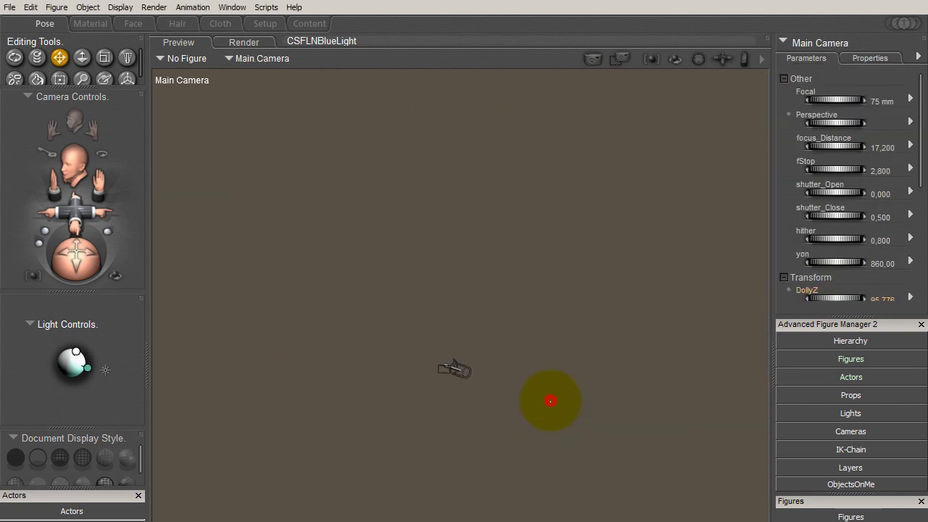
pyautogui.hotkey('ctrl', 'shift', 'b')
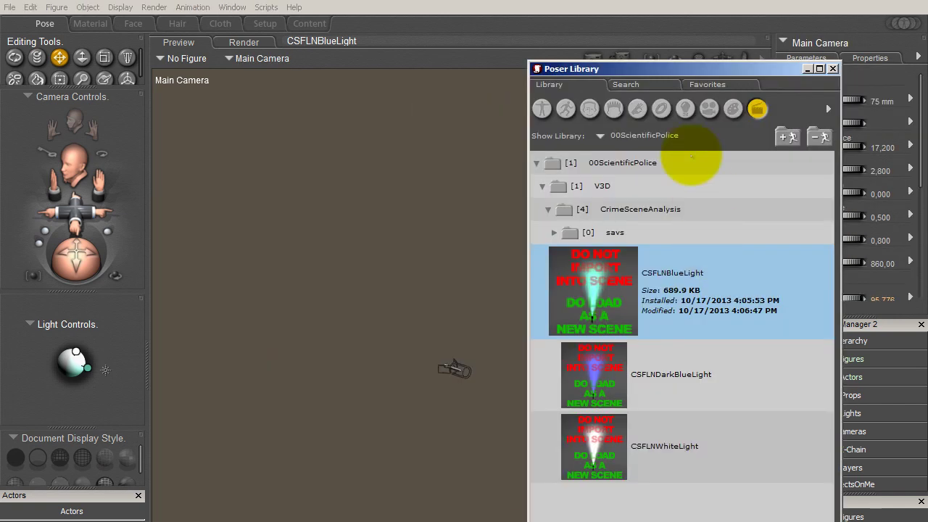
pyautogui.click(660, 108)
pyautogui.click(623, 138)
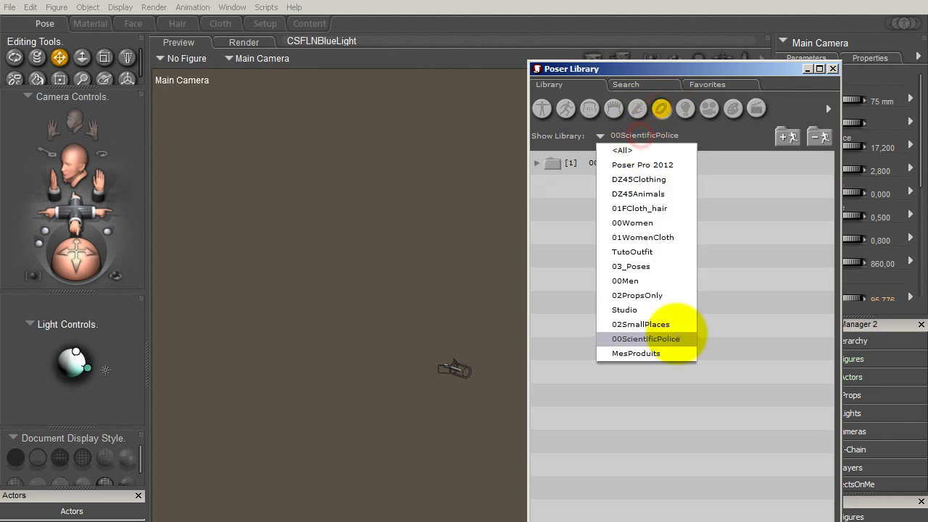
pyautogui.click(662, 349)
# Load the 03SuspectRoom prop from V3D > TheLineUp and select the floor baseboard.
pyautogui.click(614, 162)
pyautogui.click(603, 185)
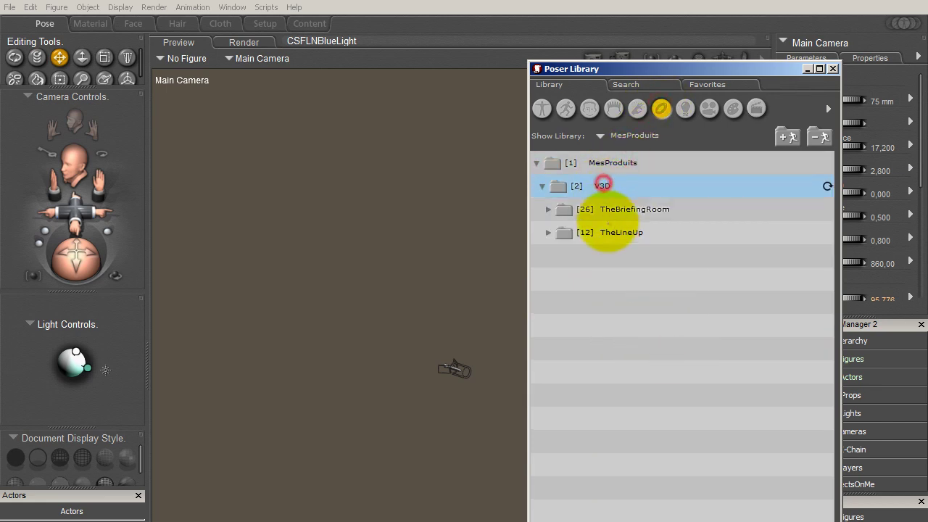
pyautogui.click(616, 232)
pyautogui.scroll(-2, 658, 362)
pyautogui.scroll(1, 652, 363)
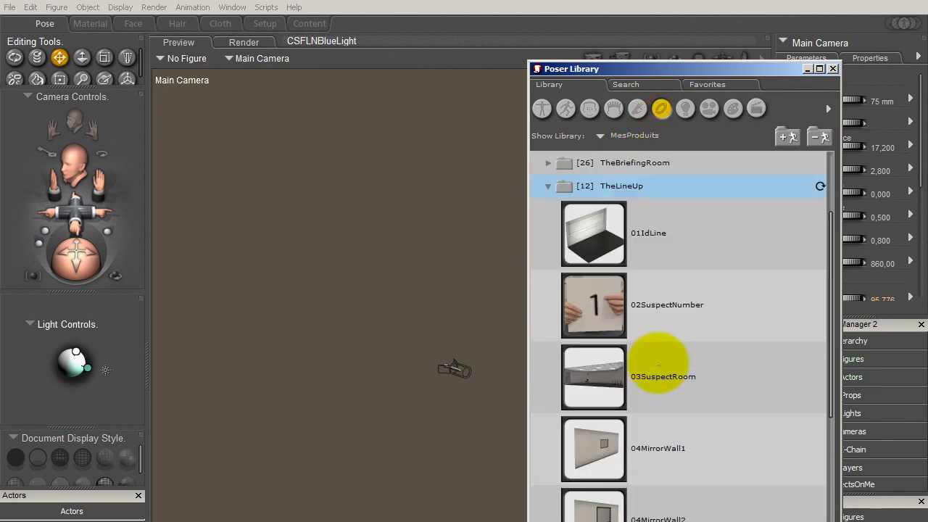
pyautogui.click(663, 385)
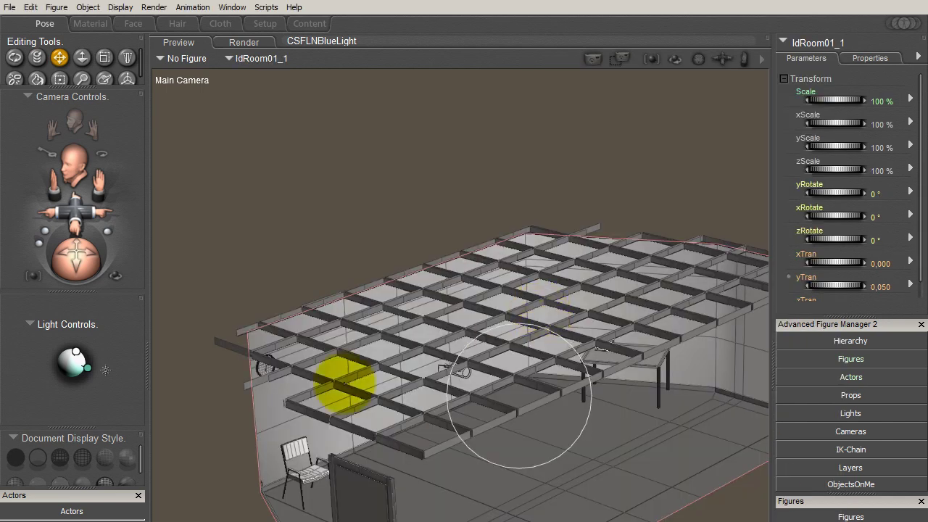
pyautogui.moveTo(80, 254); pyautogui.dragTo(80, 255)
pyautogui.click(453, 489)
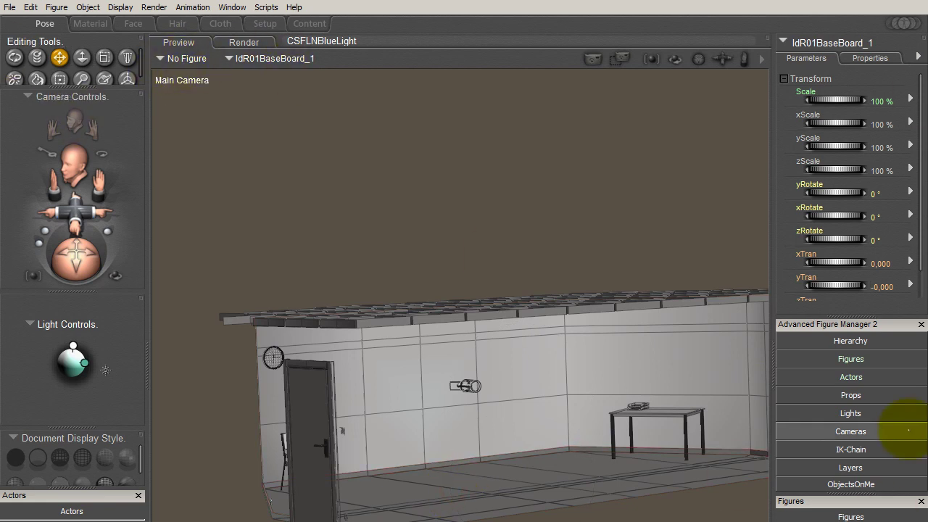
# Select the IdRoom01_1 room prop and set its xTran to -0.955.
pyautogui.click(879, 395)
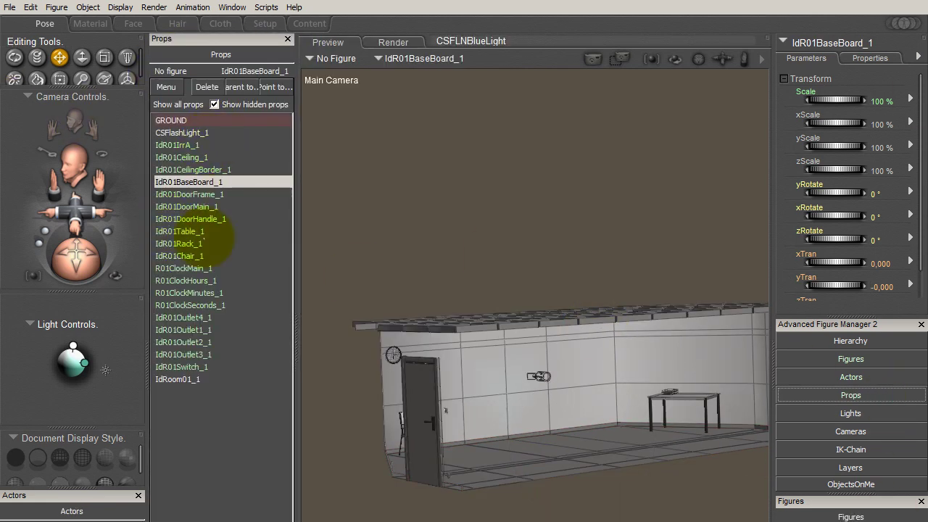
pyautogui.click(181, 380)
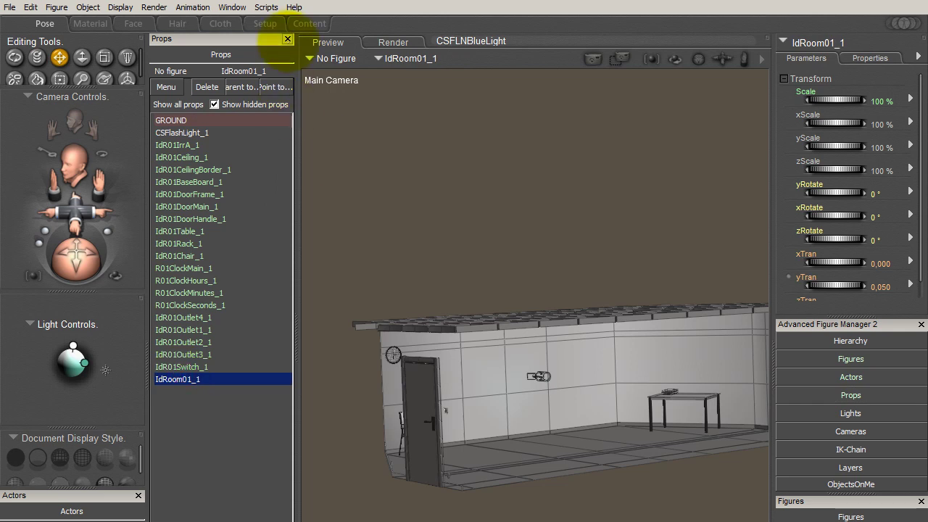
pyautogui.click(288, 38)
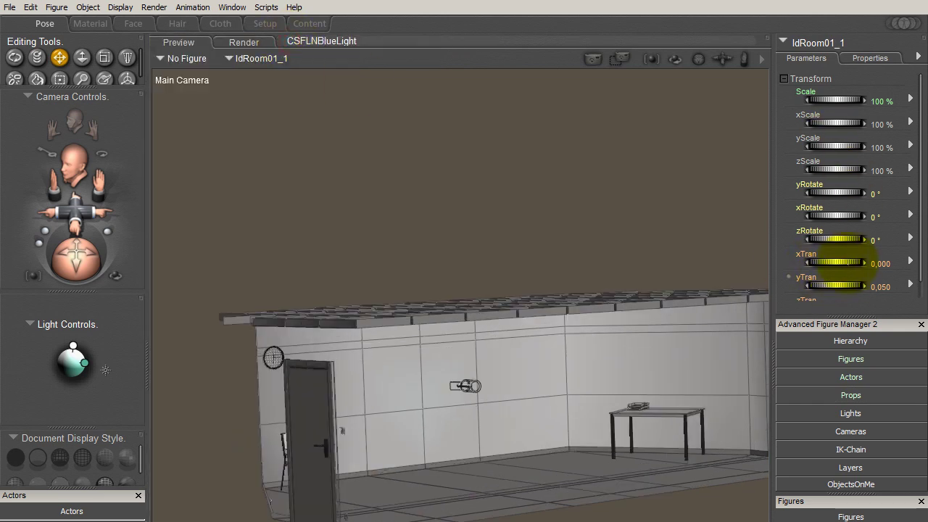
pyautogui.moveTo(833, 262); pyautogui.dragTo(886, 286)
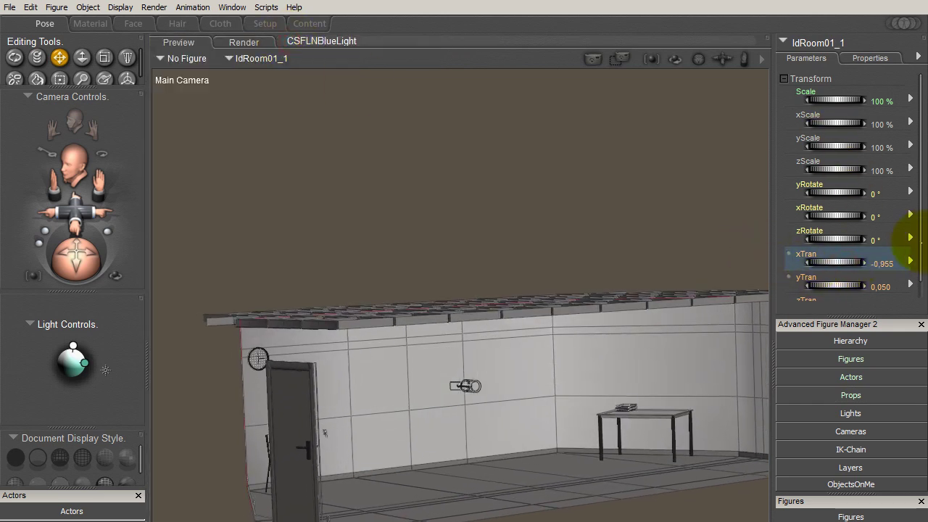
pyautogui.scroll(-1, 901, 232)
pyautogui.moveTo(818, 286); pyautogui.dragTo(116, 272)
# Set the room's zTran to -8.471 and move the camera close to the wall.
pyautogui.moveTo(81, 243)
pyautogui.mouseDown()
pyautogui.moveTo(85, 254)
pyautogui.moveTo(94, 207)
pyautogui.moveTo(155, 161)
pyautogui.moveTo(166, 228)
pyautogui.moveTo(120, 317)
pyautogui.moveTo(83, 197)
pyautogui.moveTo(79, 248)
pyautogui.mouseUp()
pyautogui.moveTo(83, 197); pyautogui.dragTo(100, 74)
pyautogui.moveTo(74, 212); pyautogui.dragTo(72, 363)
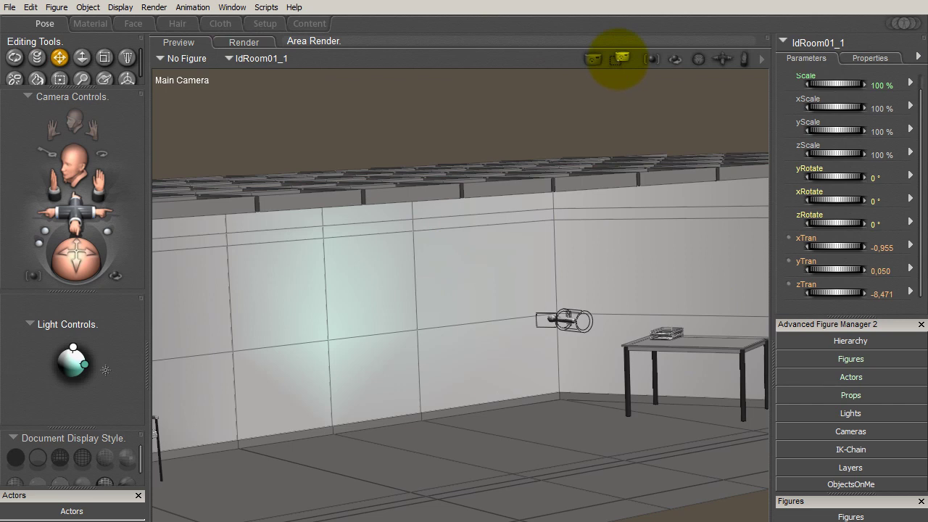
# Area-render the flashlight beam on the wall, then open the Walls material in the Material room.
pyautogui.click(620, 58)
pyautogui.moveTo(613, 394); pyautogui.dragTo(283, 242)
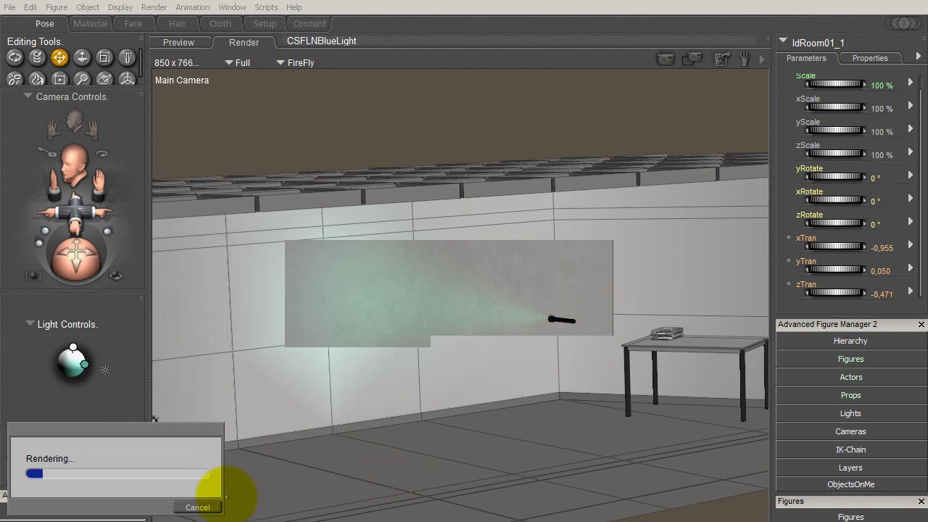
pyautogui.click(196, 506)
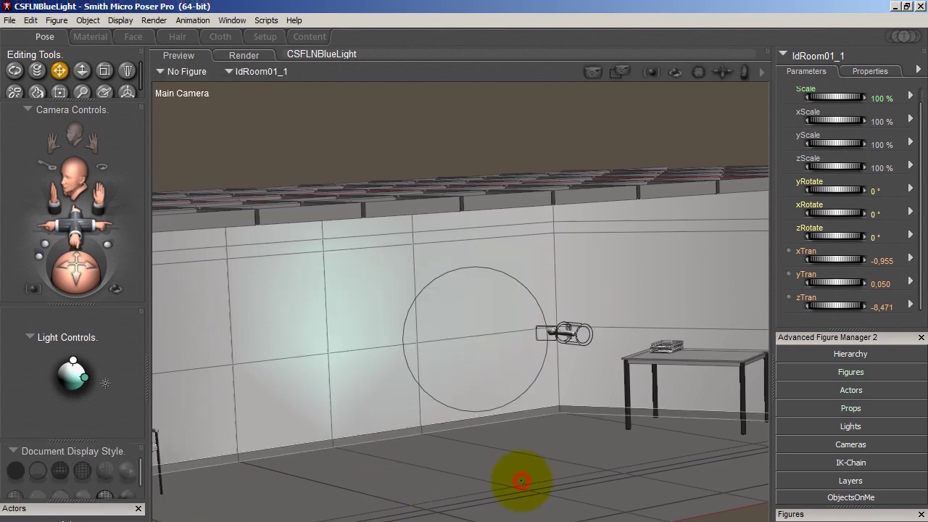
pyautogui.click(90, 36)
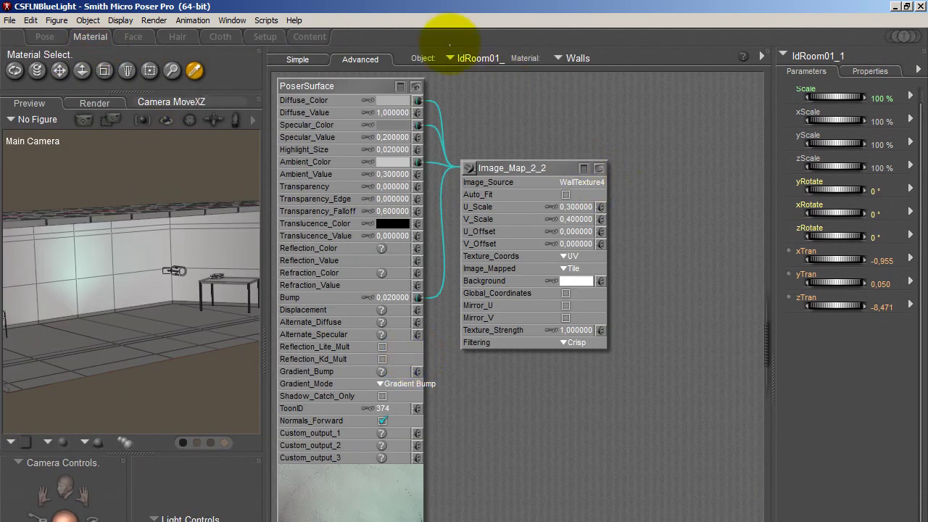
# Inspect the Atmosphere material's nodes, then return to the Pose room.
pyautogui.click(480, 57)
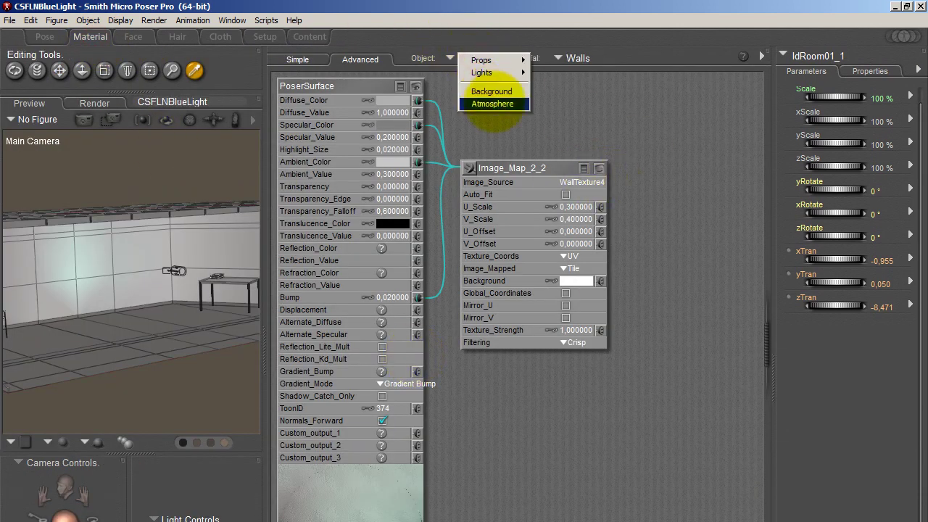
pyautogui.click(492, 104)
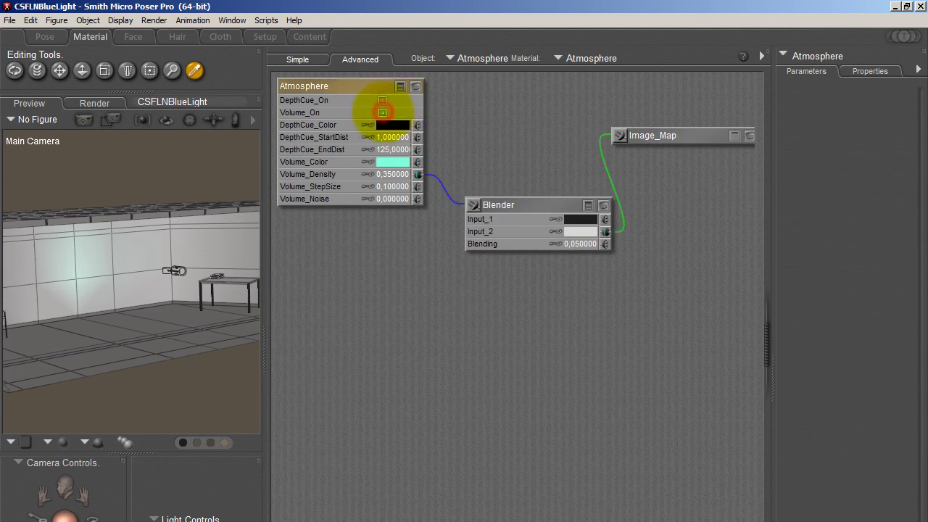
pyautogui.click(44, 37)
# Use FireFly Manual Settings with irradiance caching and subsurface scattering off and Min shading rate 1.67.
pyautogui.click(153, 21)
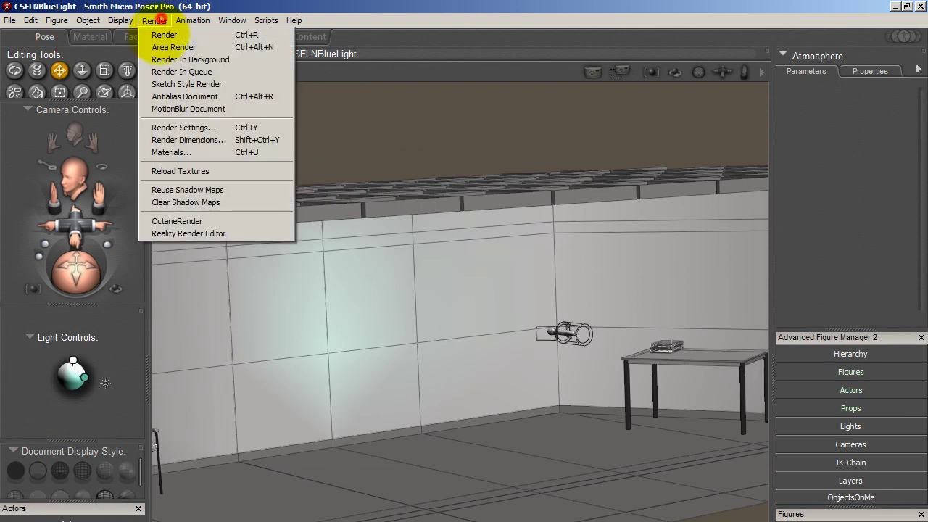
pyautogui.click(217, 127)
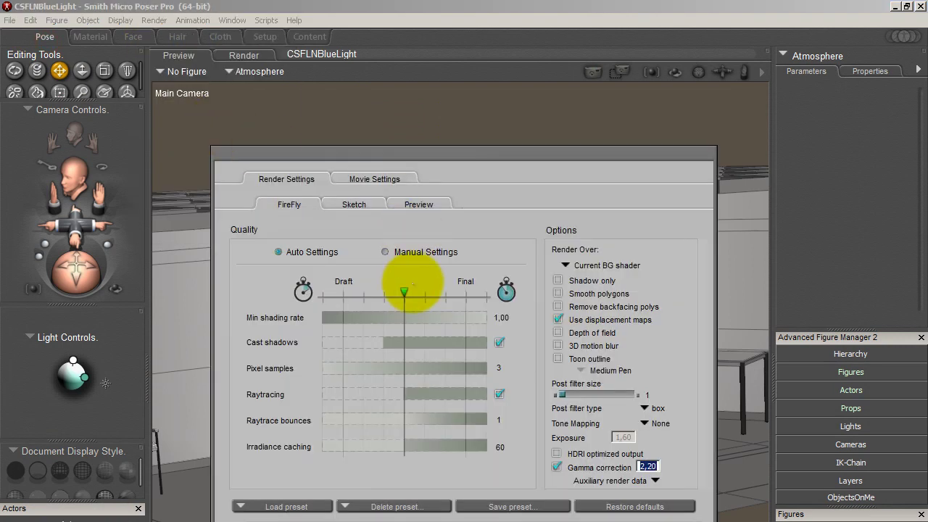
pyautogui.click(392, 253)
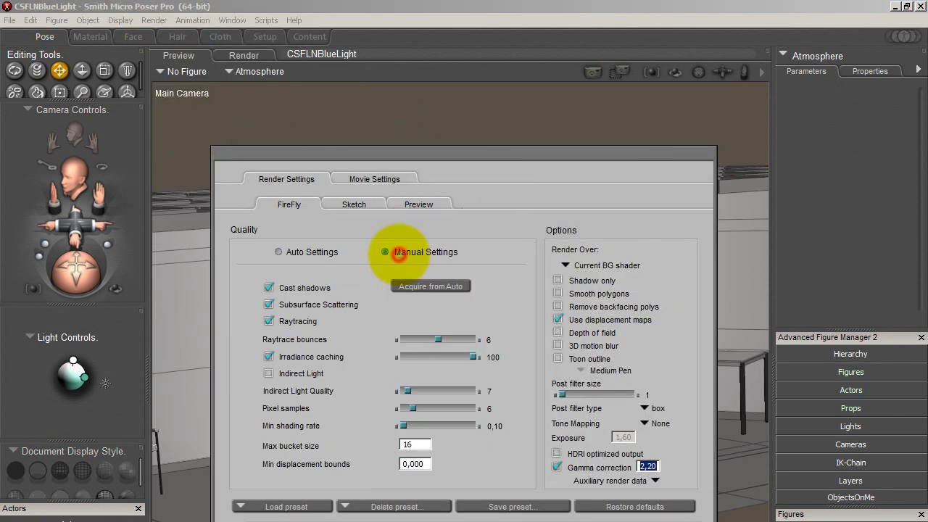
pyautogui.click(317, 249)
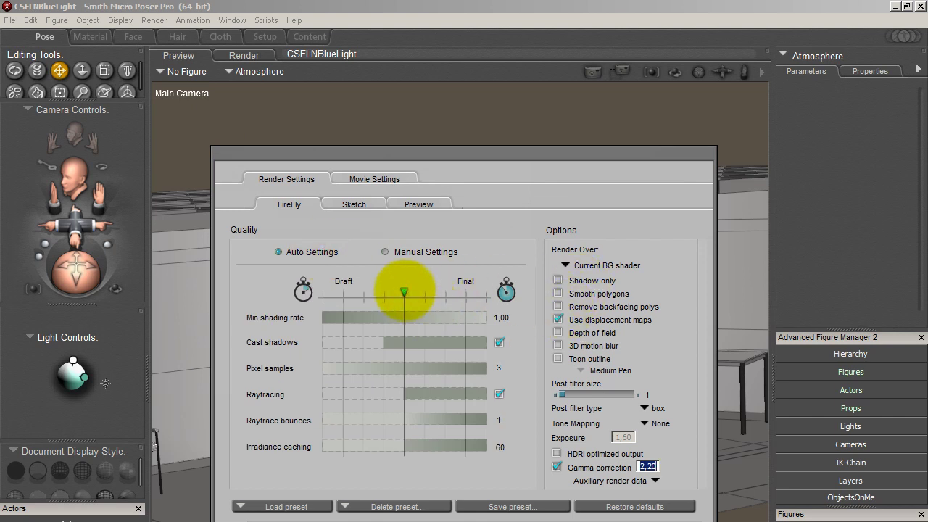
pyautogui.click(384, 252)
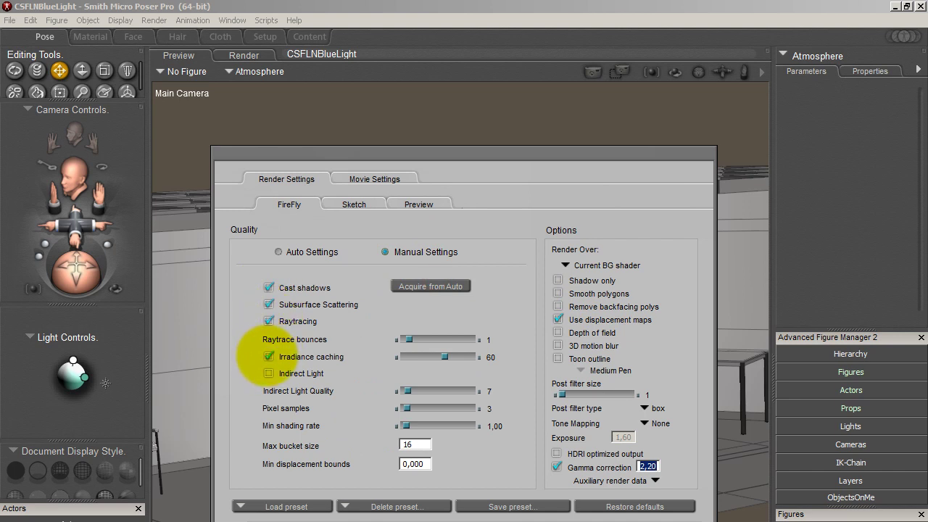
pyautogui.click(269, 357)
pyautogui.click(268, 304)
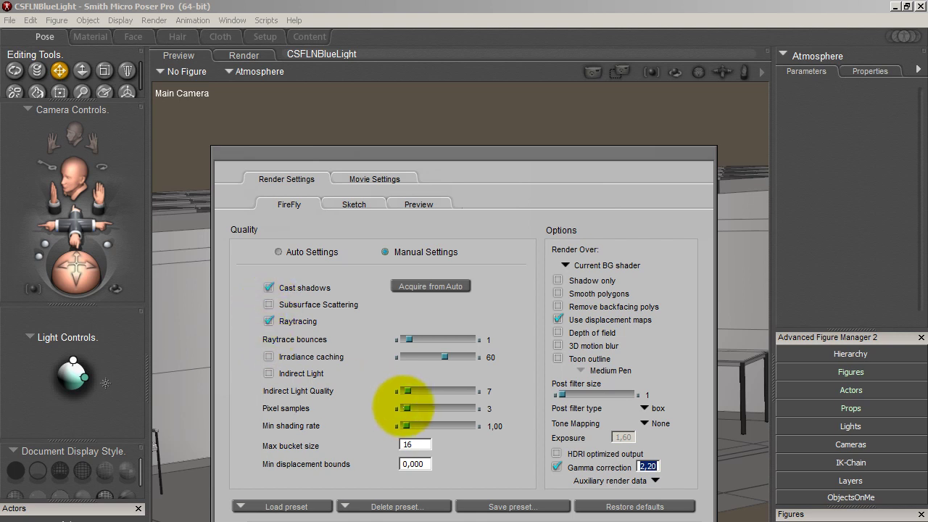
pyautogui.moveTo(406, 425); pyautogui.dragTo(409, 425)
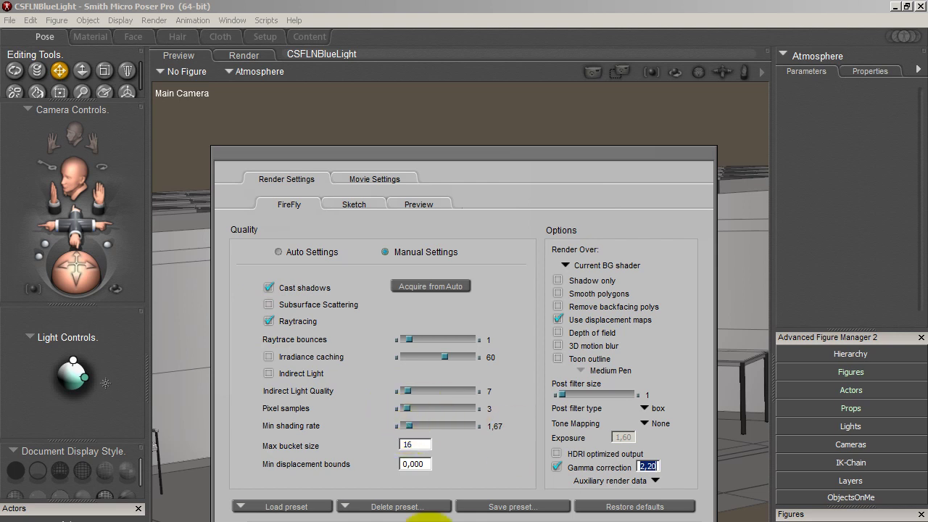
pyautogui.click(536, 521)
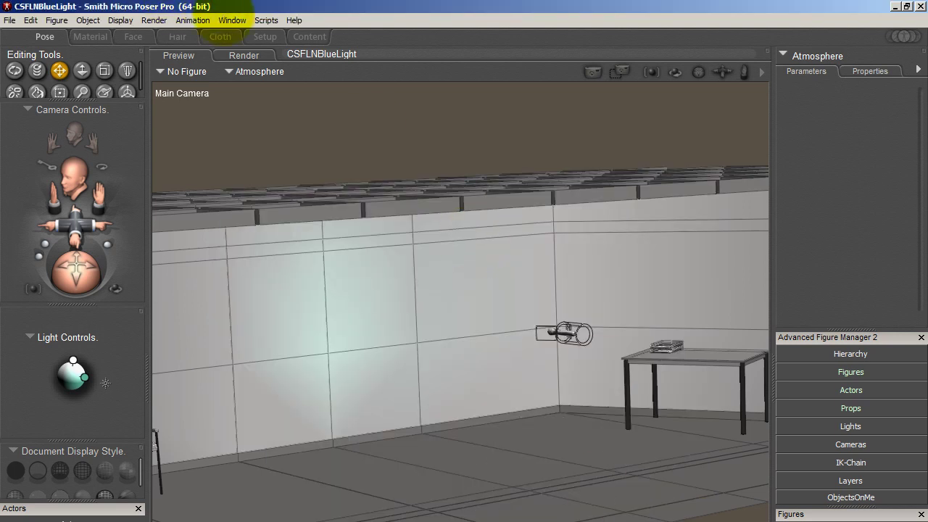
# Area-render the beam, then check Volume_On on the Atmosphere node and return to the Pose room.
pyautogui.click(616, 71)
pyautogui.moveTo(609, 385); pyautogui.dragTo(250, 243)
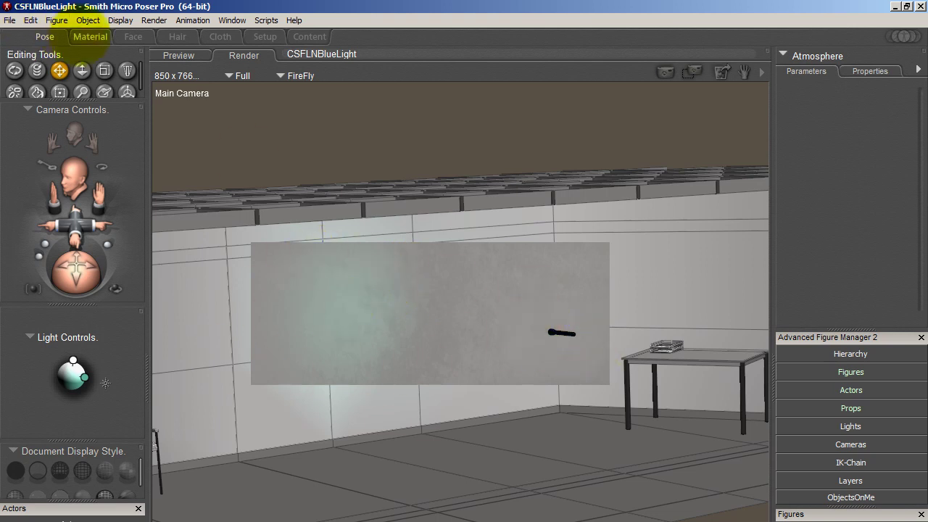
pyautogui.click(90, 37)
pyautogui.click(382, 113)
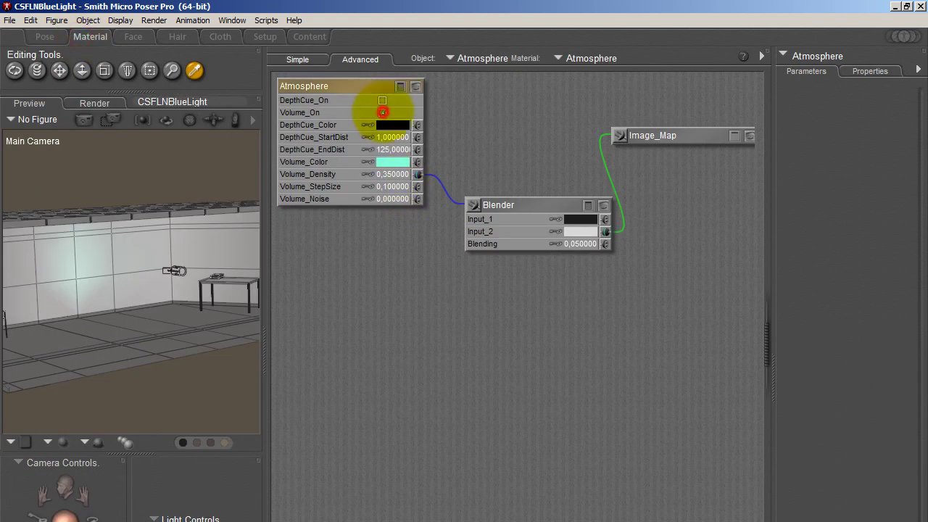
pyautogui.click(44, 36)
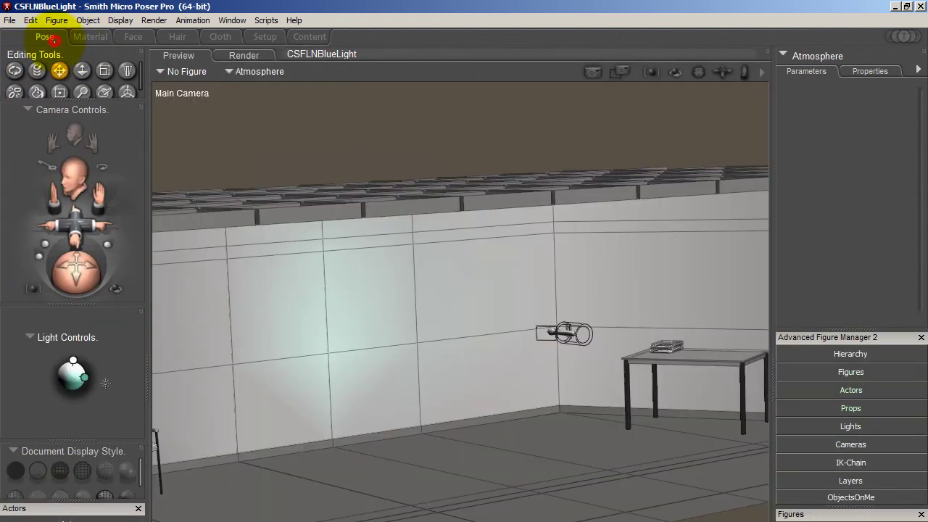
pyautogui.click(618, 71)
# Area-render the cyan flashlight beam on the wall, then stop the render partway.
pyautogui.click(608, 402)
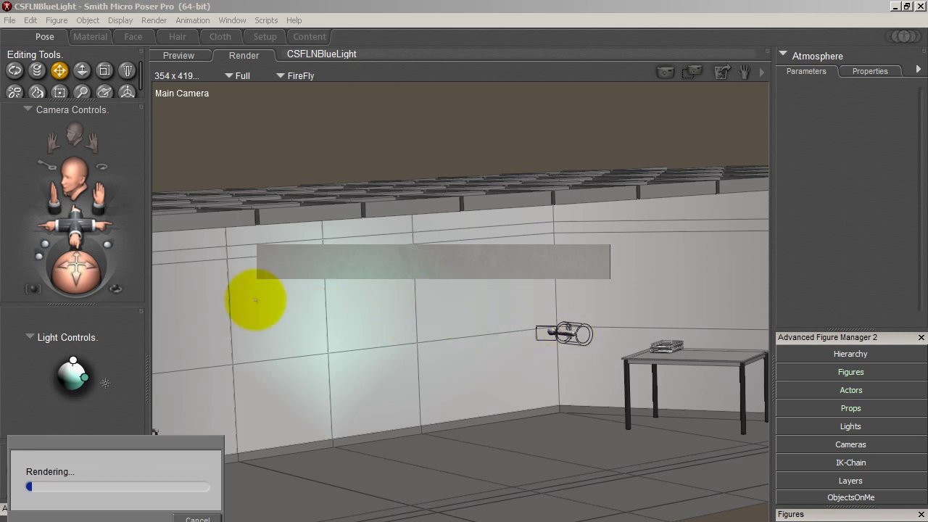
pyautogui.click(478, 317)
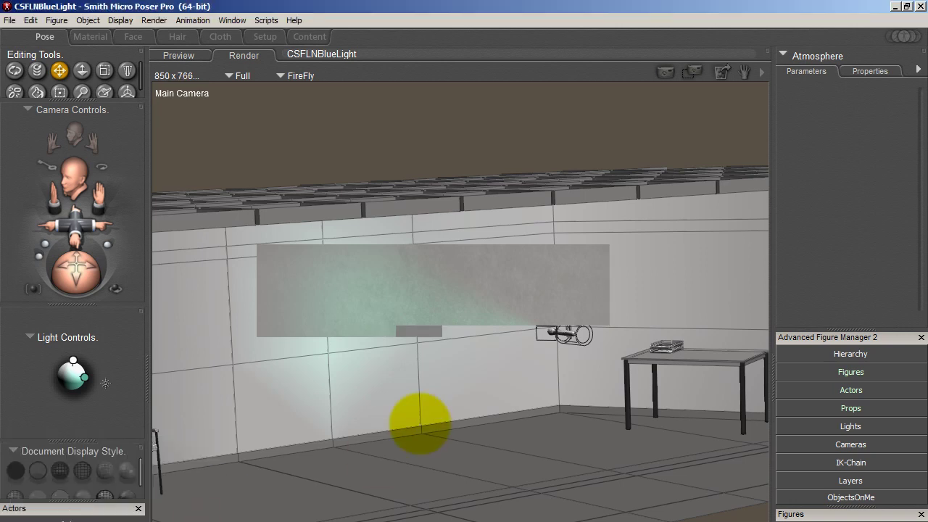
# Set the Atmosphere's Volume_StepSize to 0,9 and area-render the flashlight beam region.
pyautogui.click(89, 36)
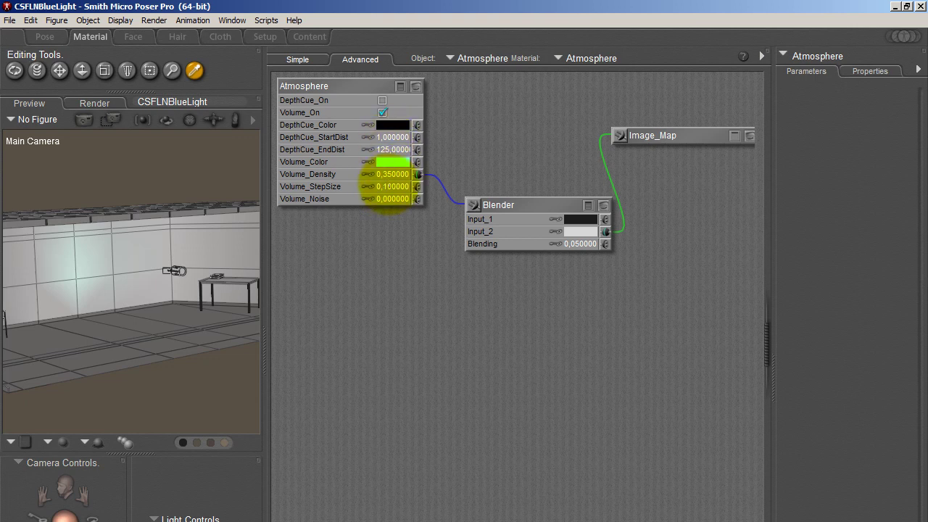
pyautogui.click(391, 187)
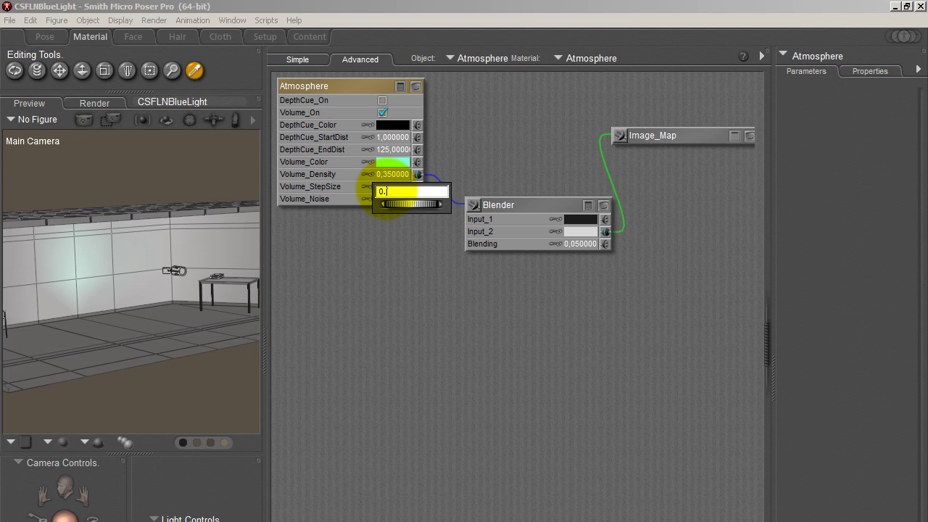
pyautogui.press('Return')
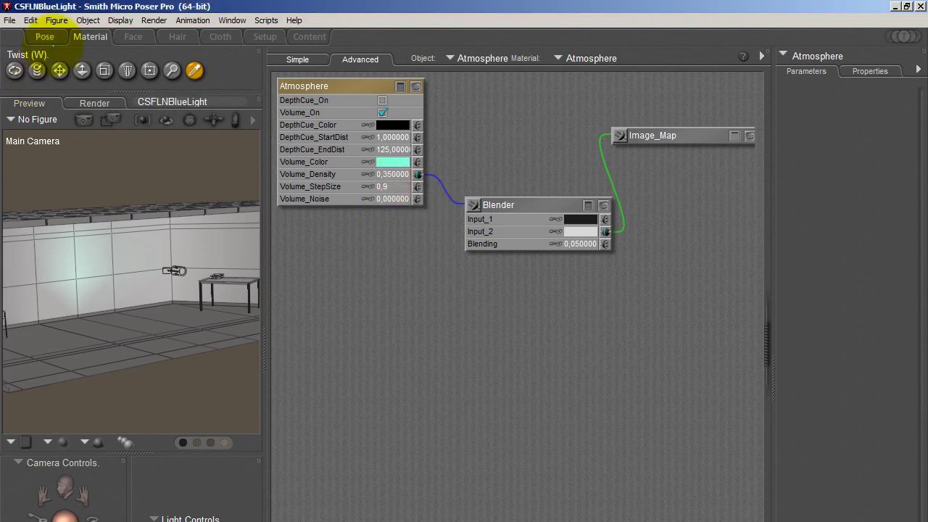
pyautogui.click(46, 37)
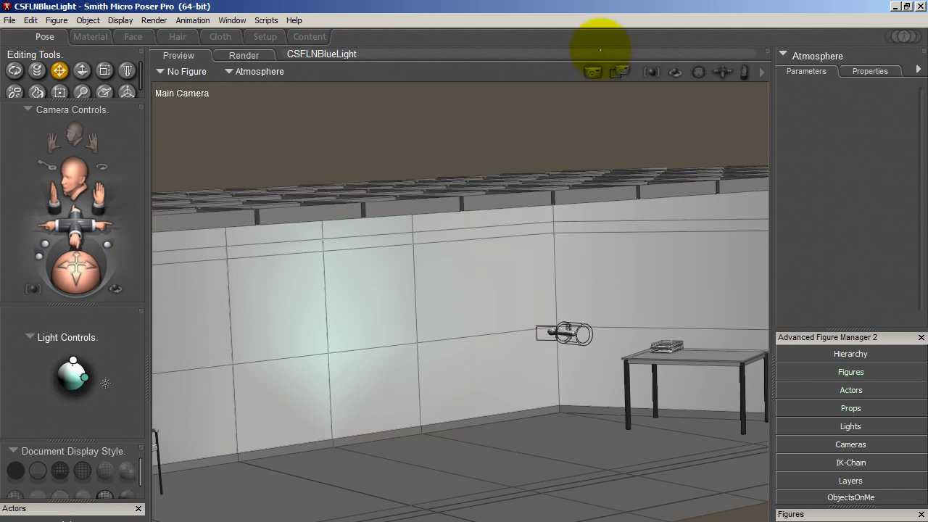
pyautogui.click(619, 70)
pyautogui.moveTo(594, 374); pyautogui.dragTo(292, 250)
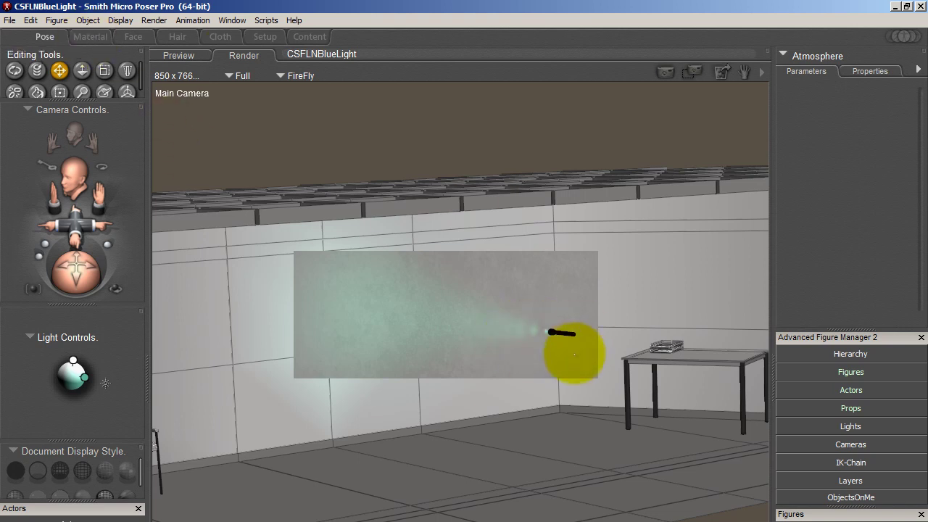
# Lower the atmosphere's Volume_StepSize to 0,6 and area-render the beam beside the flashlight.
pyautogui.click(90, 36)
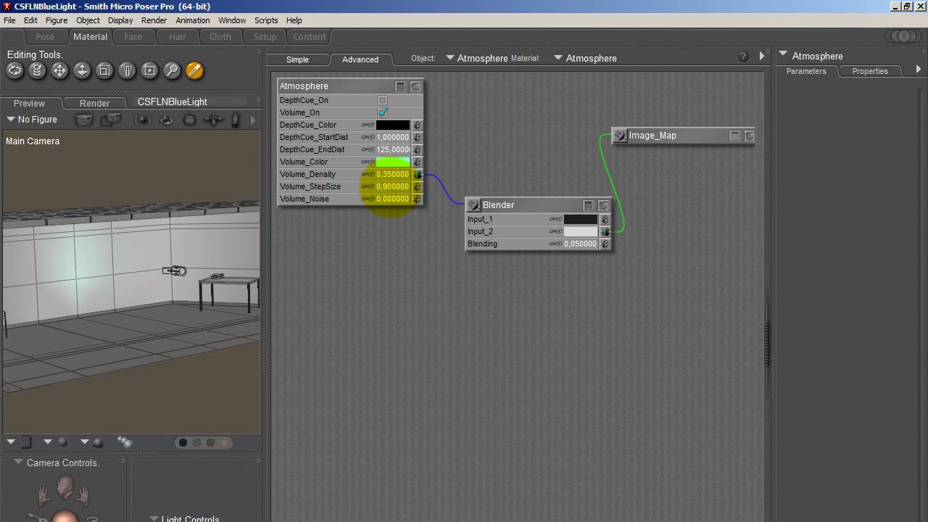
pyautogui.click(44, 36)
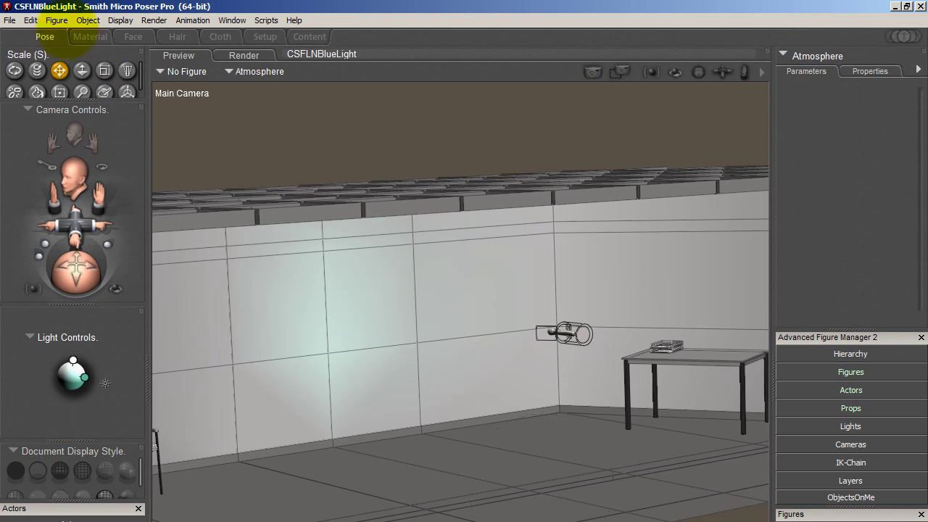
pyautogui.click(90, 36)
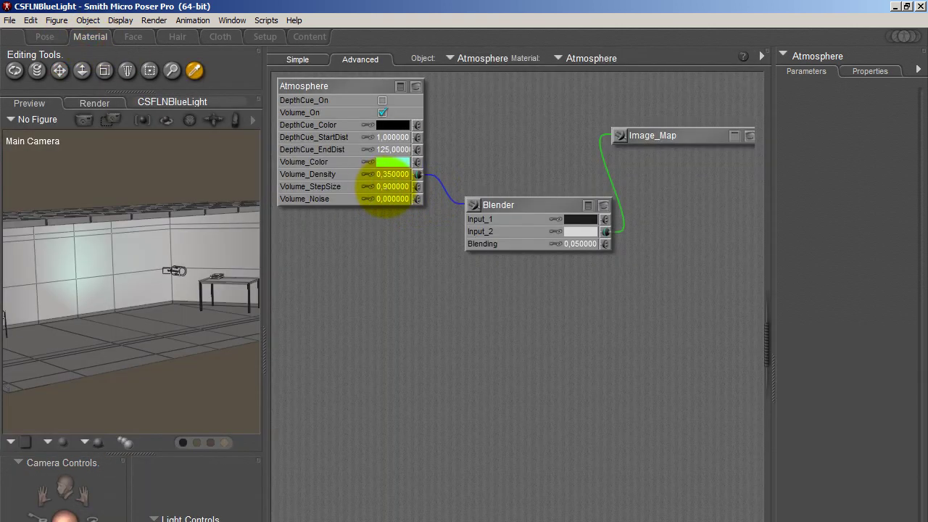
pyautogui.click(382, 188)
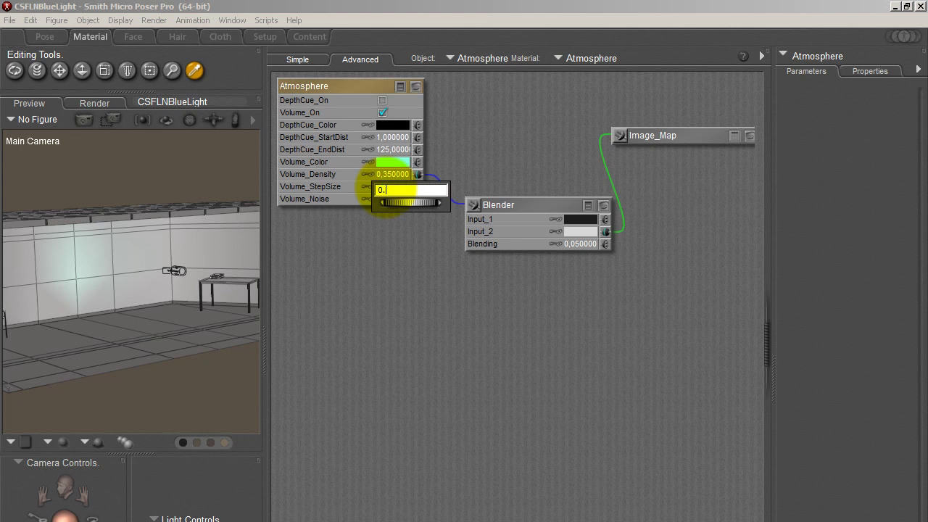
pyautogui.press('Return')
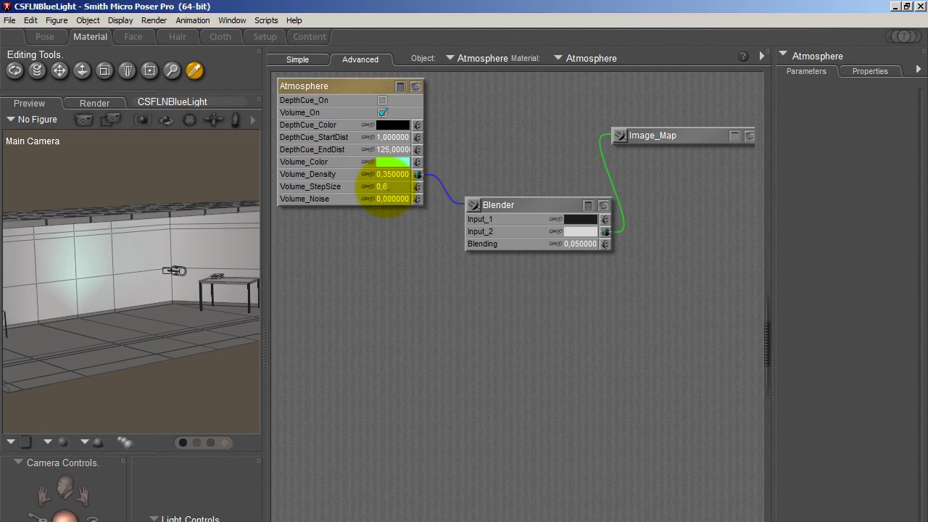
pyautogui.click(44, 36)
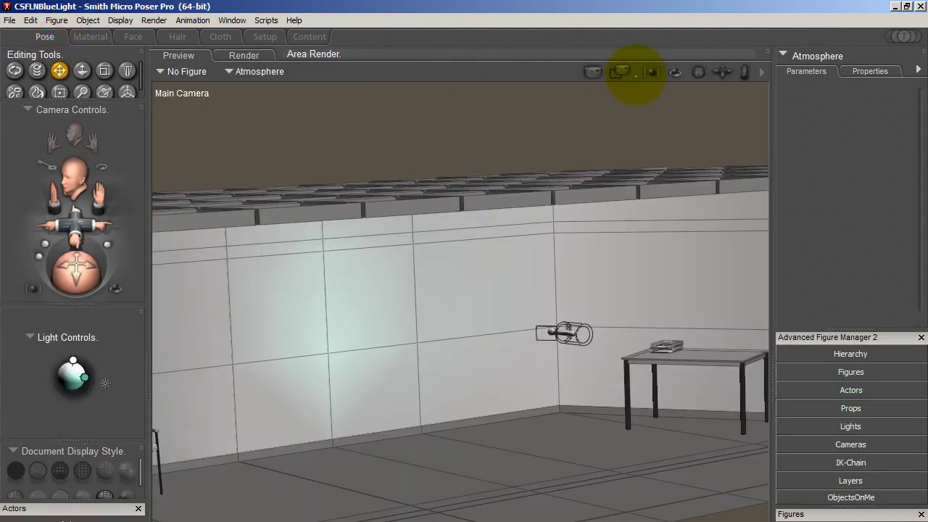
pyautogui.moveTo(595, 365); pyautogui.dragTo(392, 285)
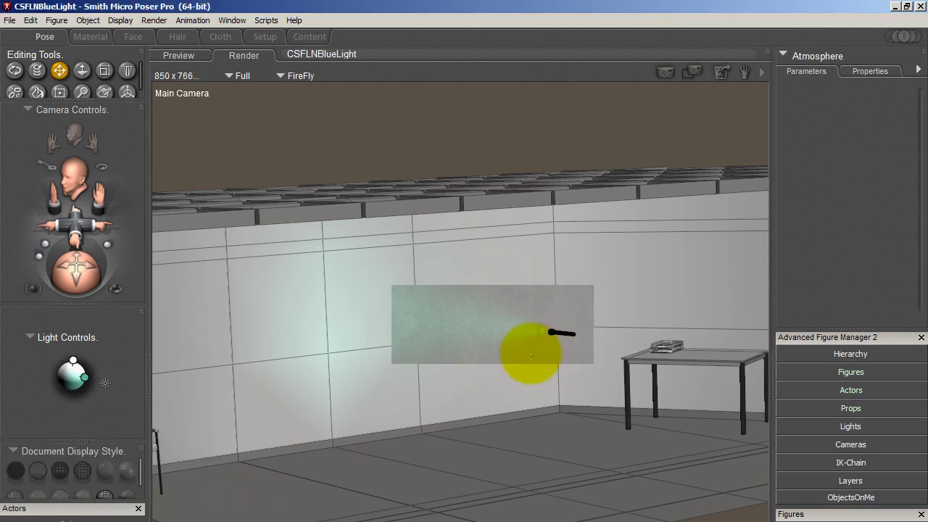
# Set the atmosphere's Volume_StepSize to 0.3.
pyautogui.click(90, 36)
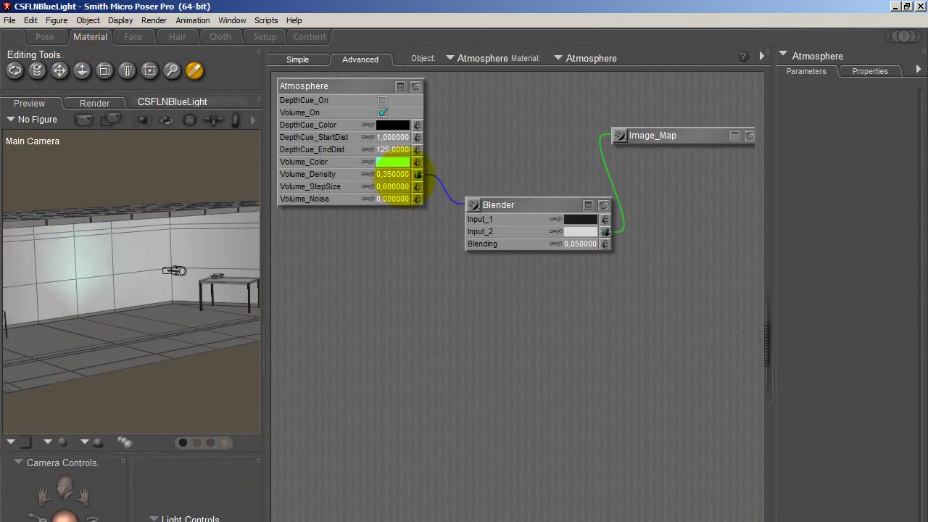
pyautogui.click(392, 187)
pyautogui.write('0.3')
pyautogui.press('Return')
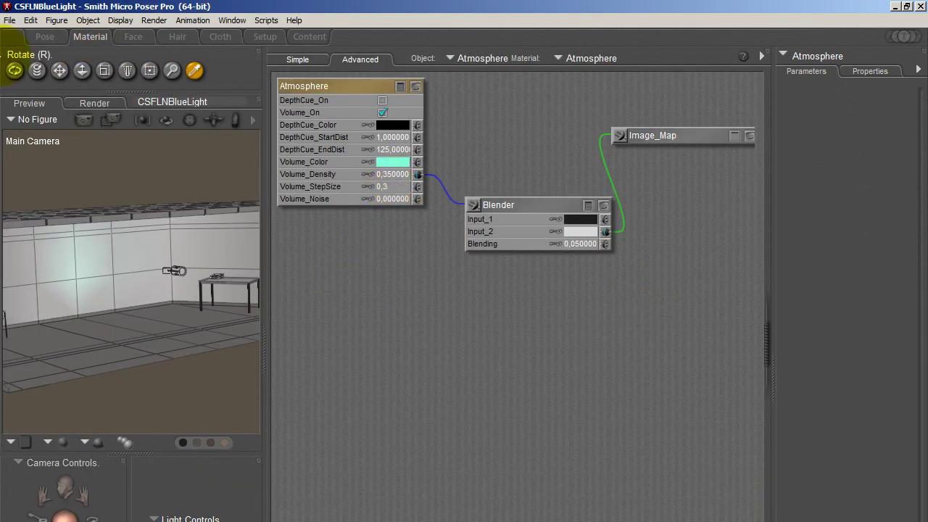
pyautogui.click(38, 36)
# Area-render a small region at the flashlight lens, then a wide region over the beam and wall.
pyautogui.click(620, 72)
pyautogui.moveTo(574, 356); pyautogui.dragTo(462, 299)
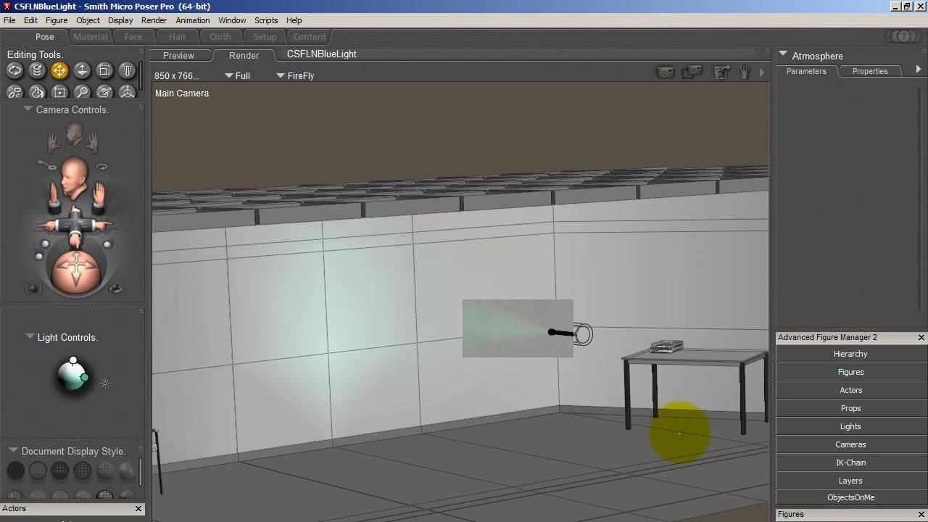
pyautogui.click(677, 434)
pyautogui.click(622, 71)
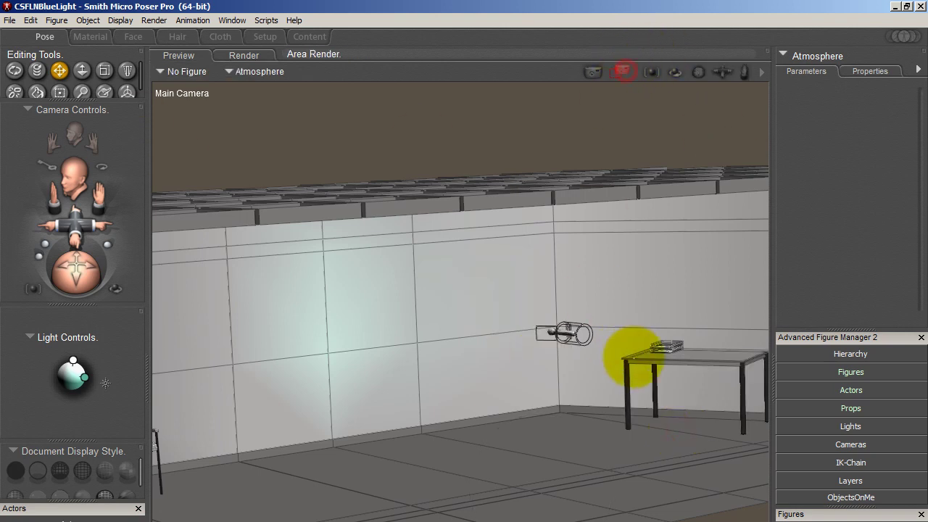
pyautogui.moveTo(249, 253); pyautogui.dragTo(570, 326)
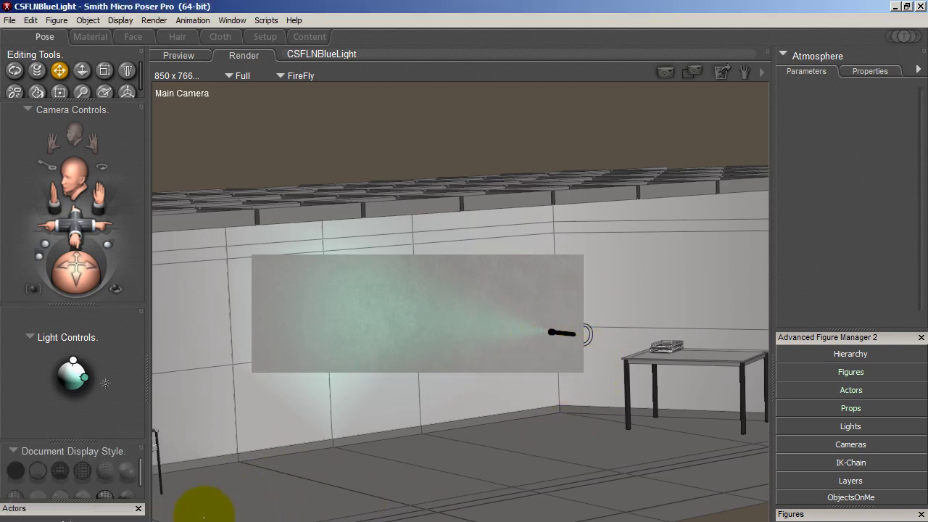
pyautogui.click(507, 456)
# Move the camera close to the flashlight, render a region at its lens, then select the flashlight.
pyautogui.moveTo(72, 265); pyautogui.dragTo(50, 260)
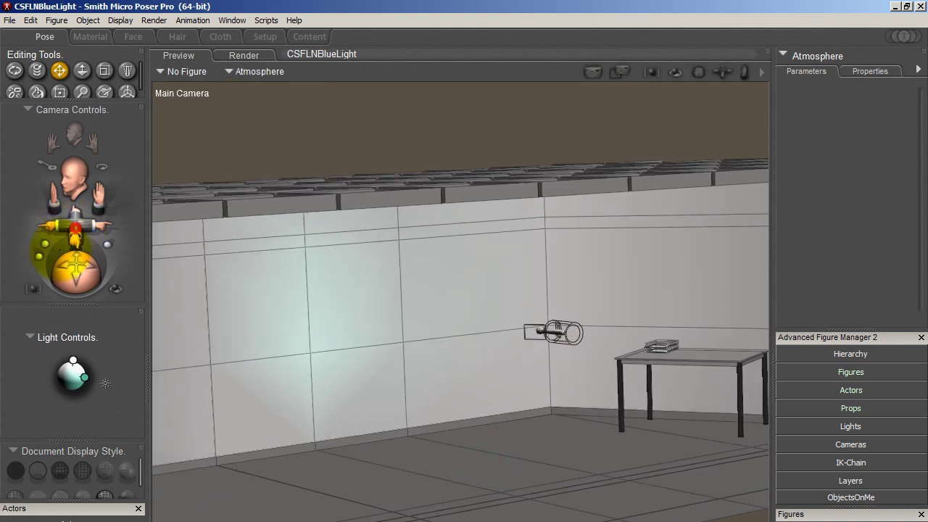
pyautogui.moveTo(74, 229); pyautogui.dragTo(54, 428)
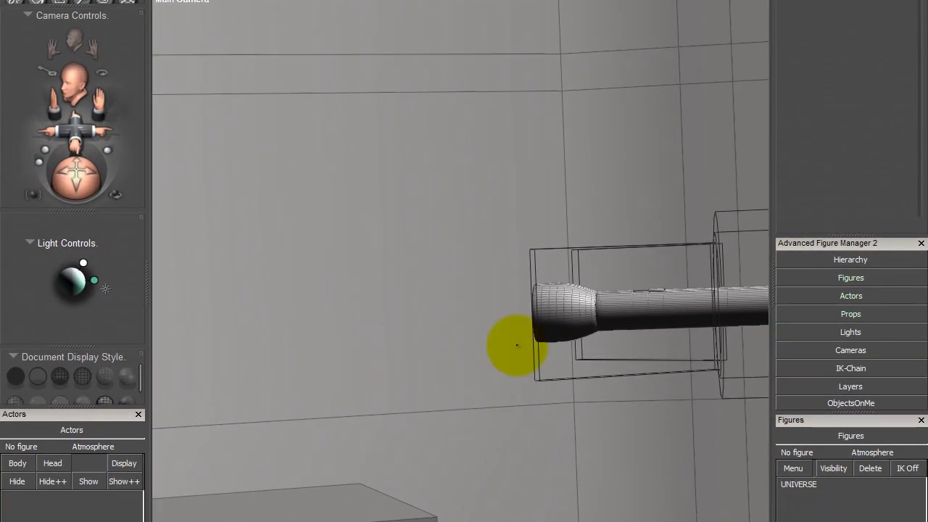
pyautogui.moveTo(74, 176); pyautogui.dragTo(74, 167)
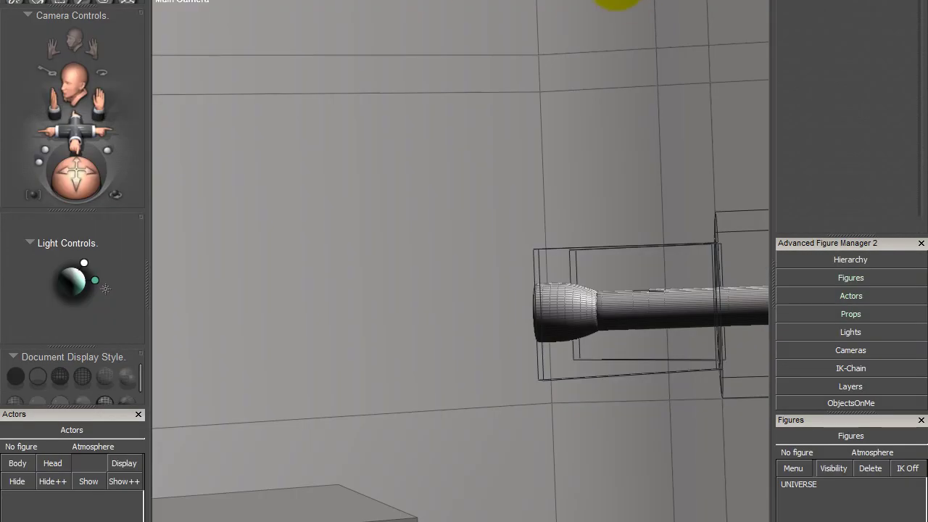
pyautogui.moveTo(598, 443); pyautogui.dragTo(303, 198)
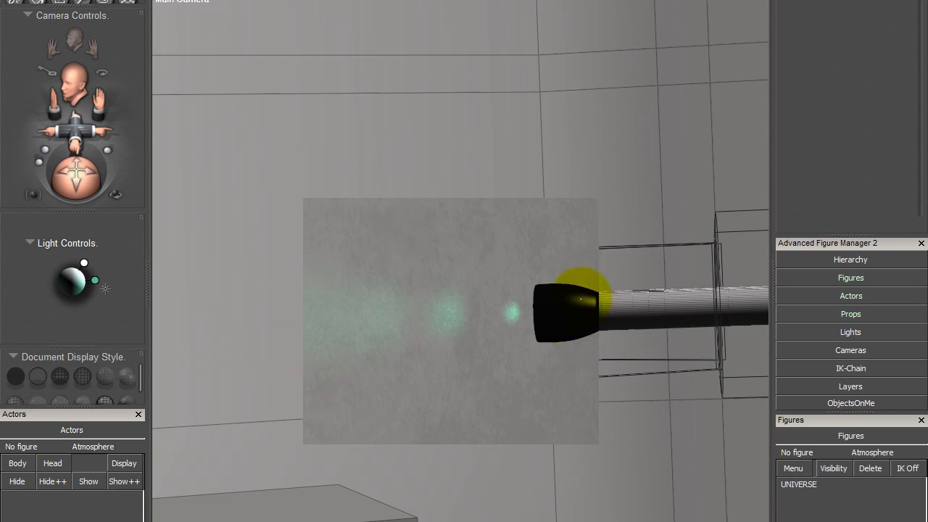
pyautogui.click(555, 321)
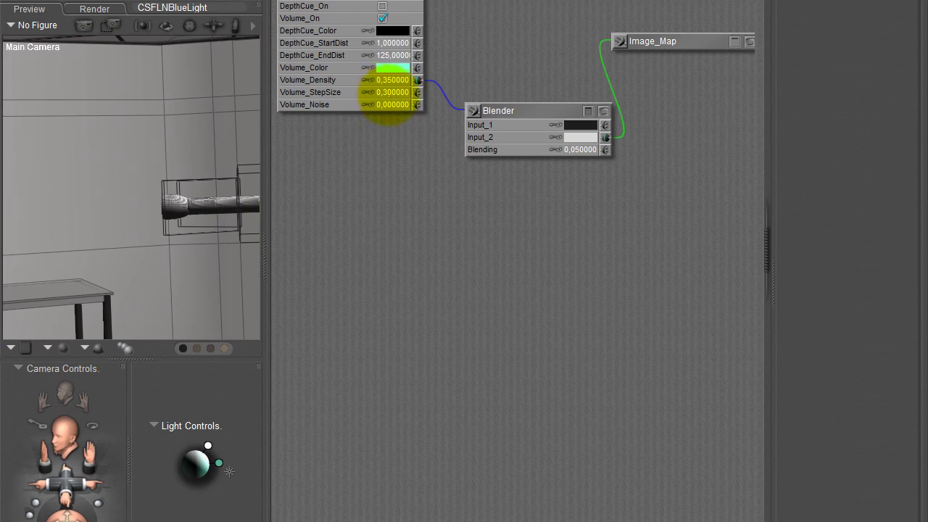
# Try Volume_StepSize 0,1 and render a region in front of the flashlight.
pyautogui.click(386, 94)
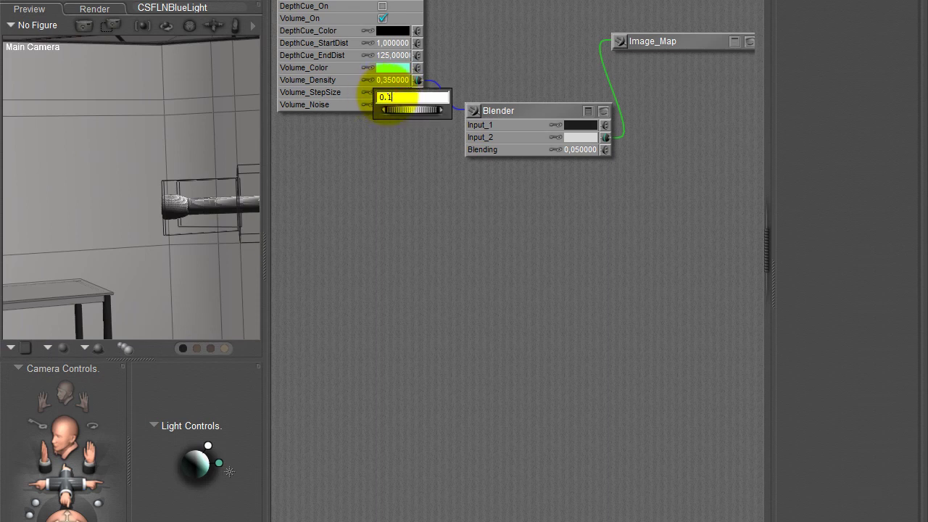
pyautogui.press('Return')
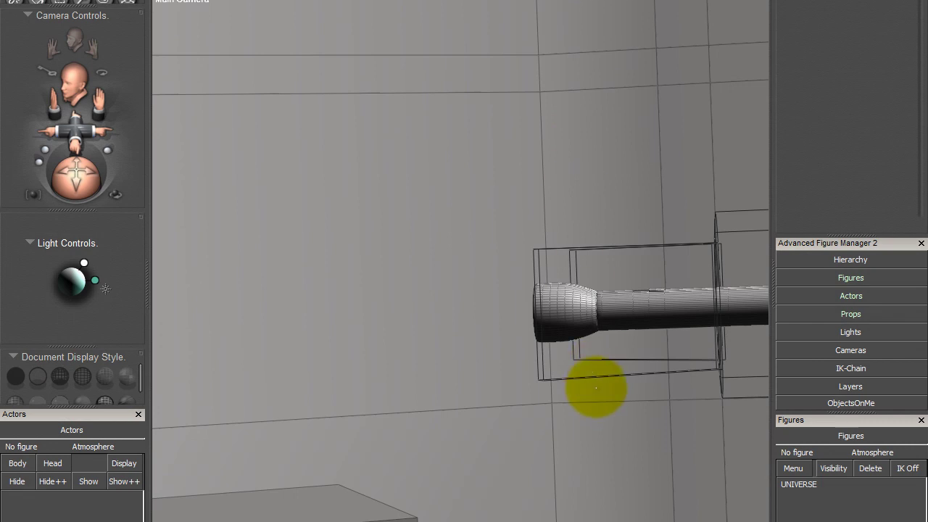
pyautogui.moveTo(590, 369); pyautogui.dragTo(443, 263)
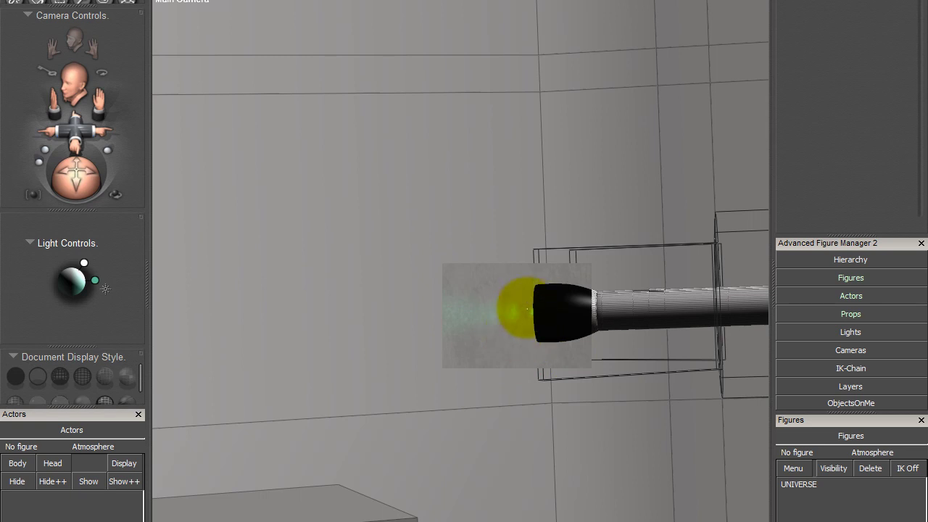
pyautogui.moveTo(525, 310); pyautogui.dragTo(523, 325)
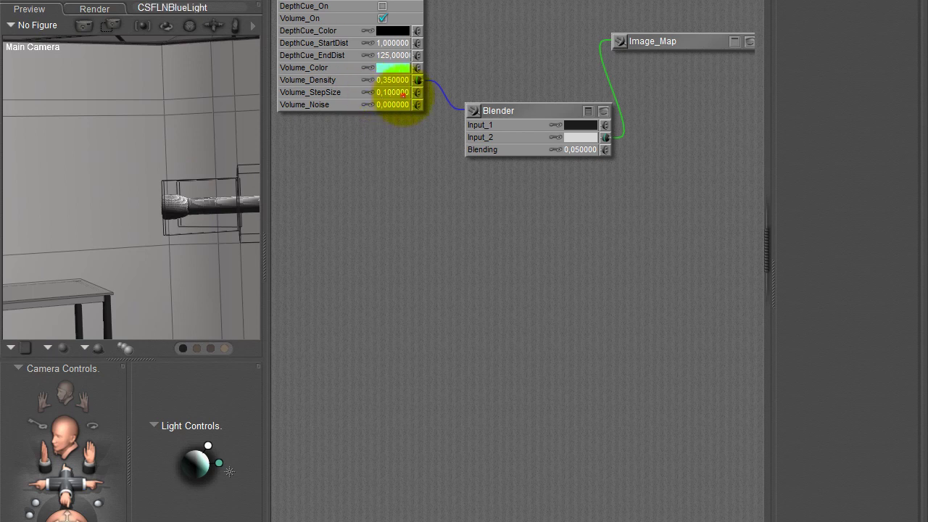
# Restore the atmosphere's Volume_StepSize to 0,3.
pyautogui.click(391, 93)
pyautogui.write('0,3')
pyautogui.press('Return')
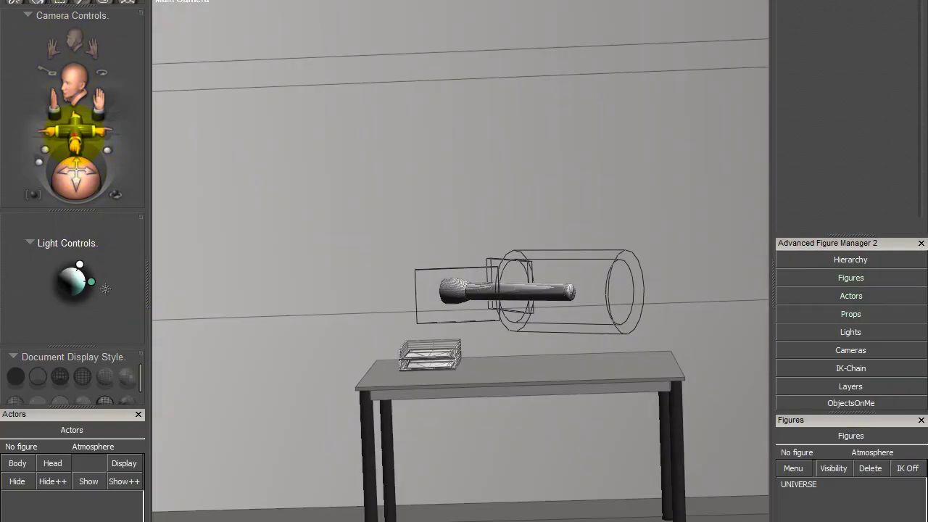
# Pan and rotate the camera toward the room corner, then clear the circular outline.
pyautogui.moveTo(102, 74); pyautogui.dragTo(129, 55)
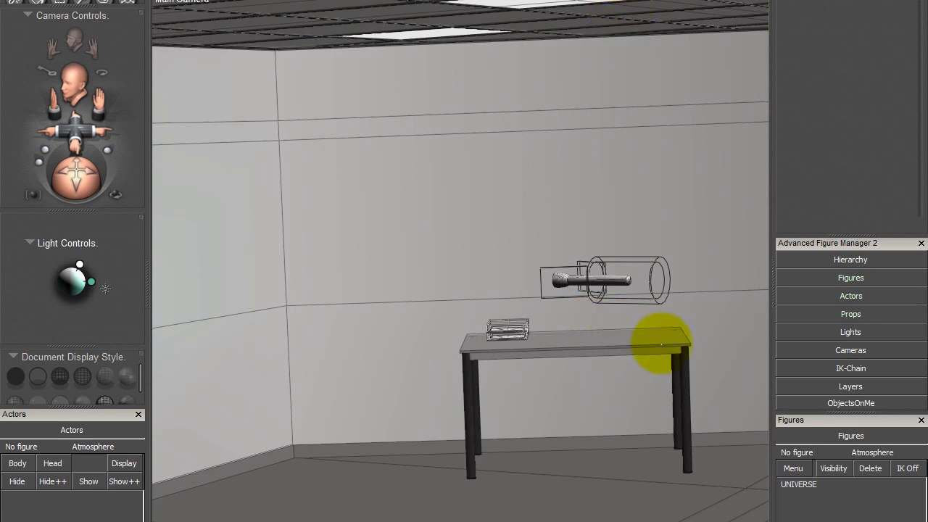
pyautogui.moveTo(659, 344); pyautogui.dragTo(207, 172)
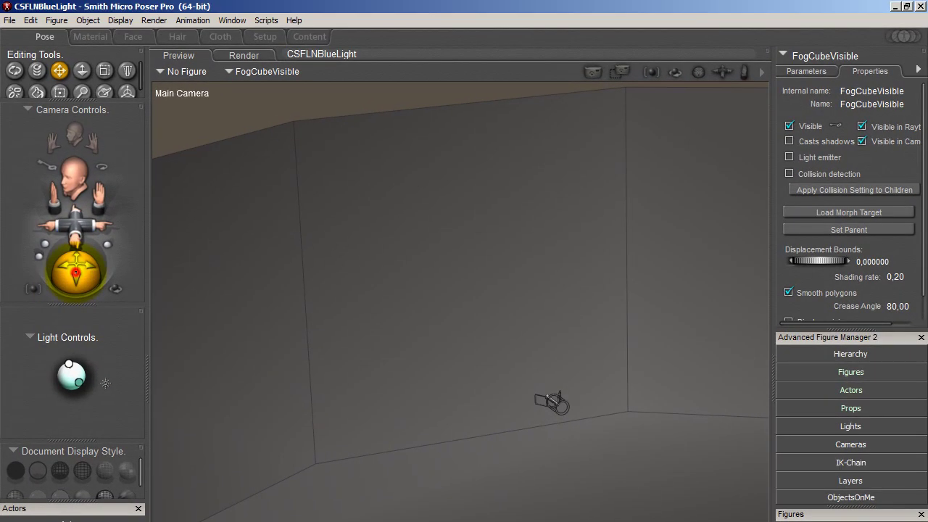
pyautogui.moveTo(75, 272); pyautogui.dragTo(75, 319)
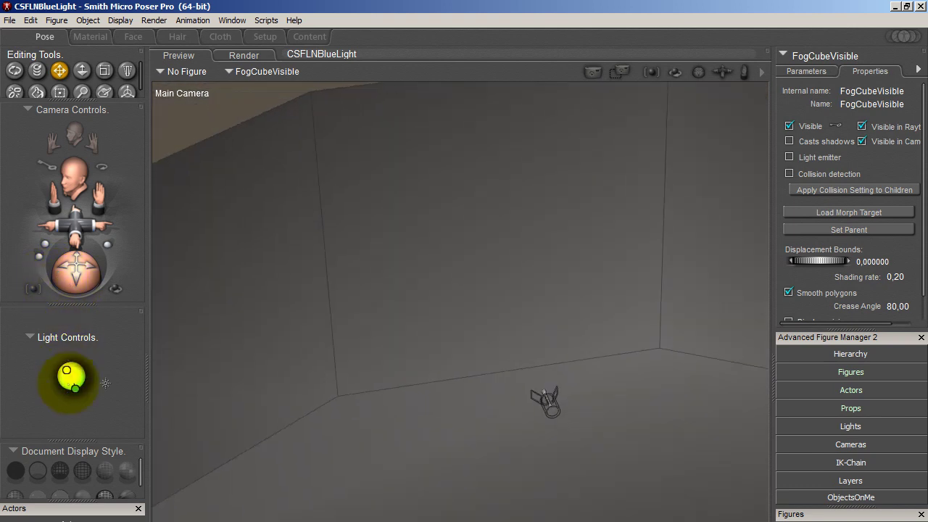
pyautogui.click(418, 233)
# Select the RemoveMeLight light and rotate the camera to show the room walls.
pyautogui.click(71, 376)
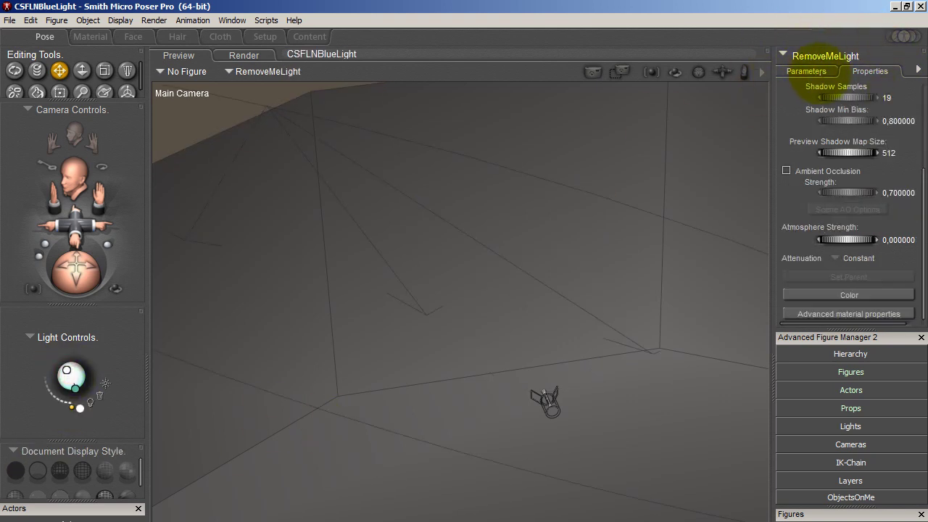
pyautogui.moveTo(76, 262); pyautogui.dragTo(185, 111)
pyautogui.click(81, 375)
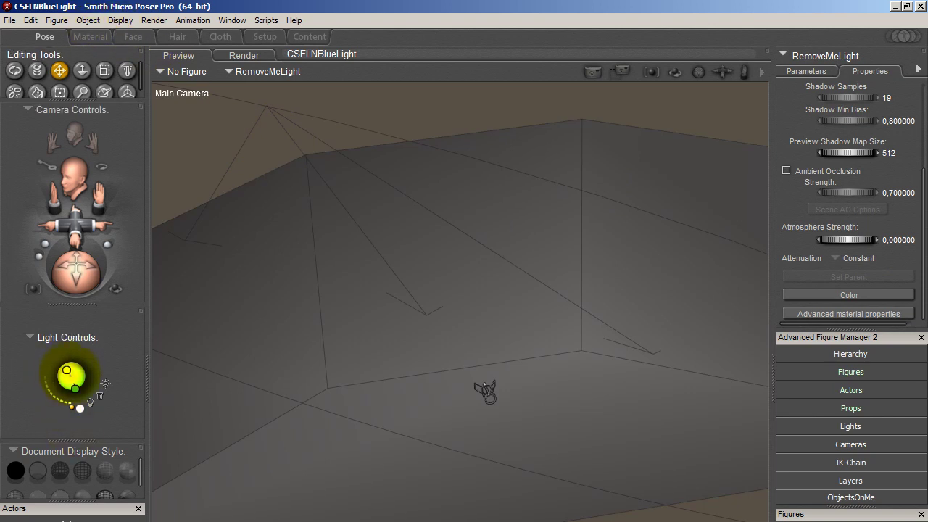
# Delete RemoveMeLight, create a new infinite light (Light 1), and show its properties.
pyautogui.click(100, 396)
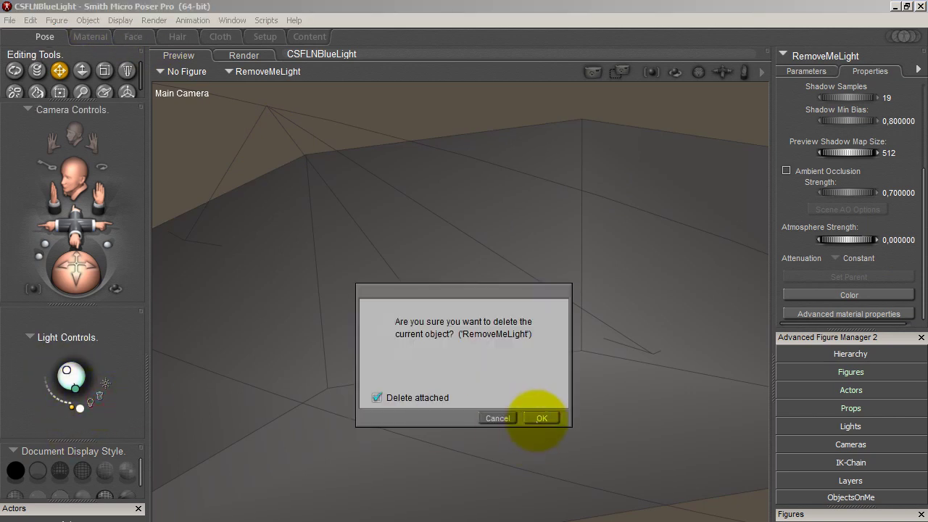
pyautogui.click(537, 418)
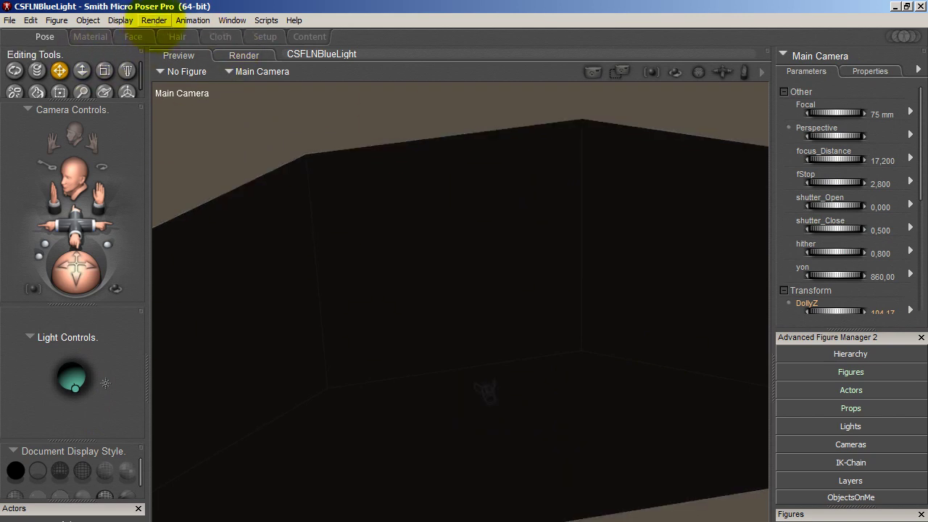
pyautogui.click(89, 21)
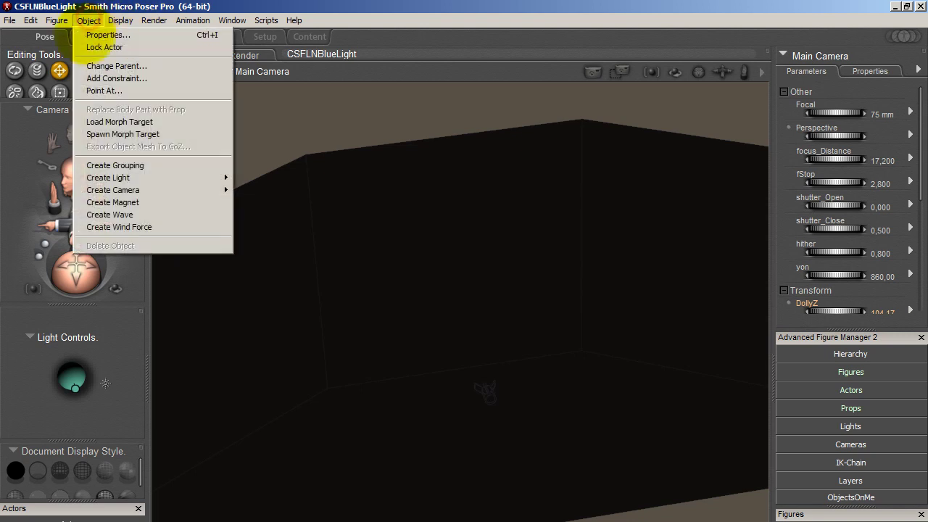
pyautogui.moveTo(203, 178)
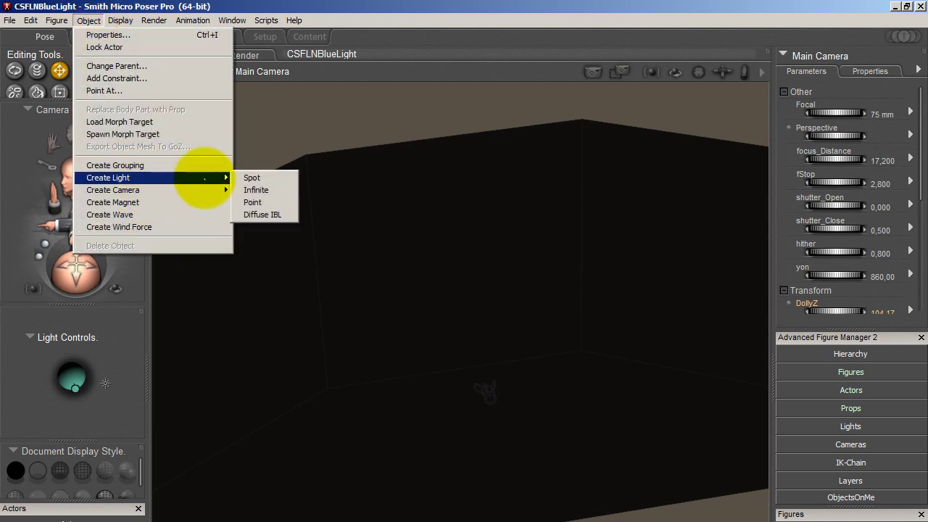
pyautogui.click(269, 188)
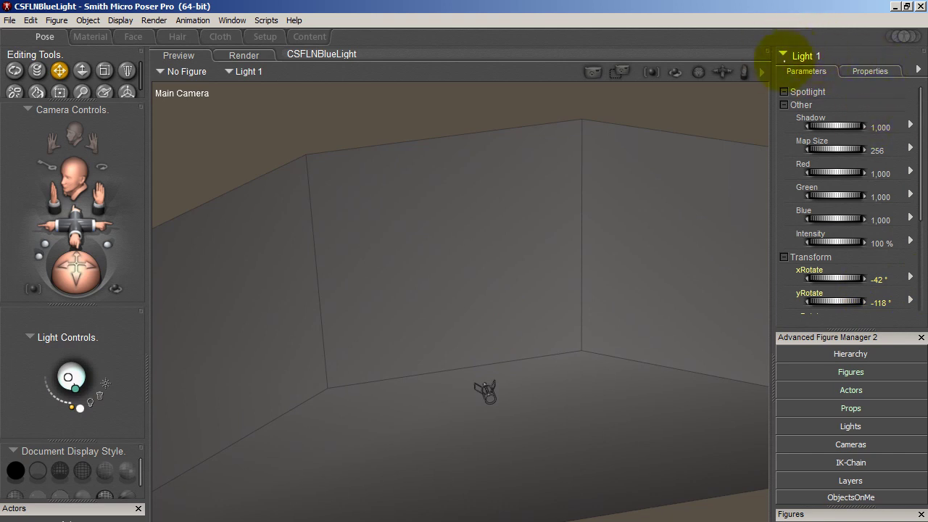
pyautogui.click(872, 71)
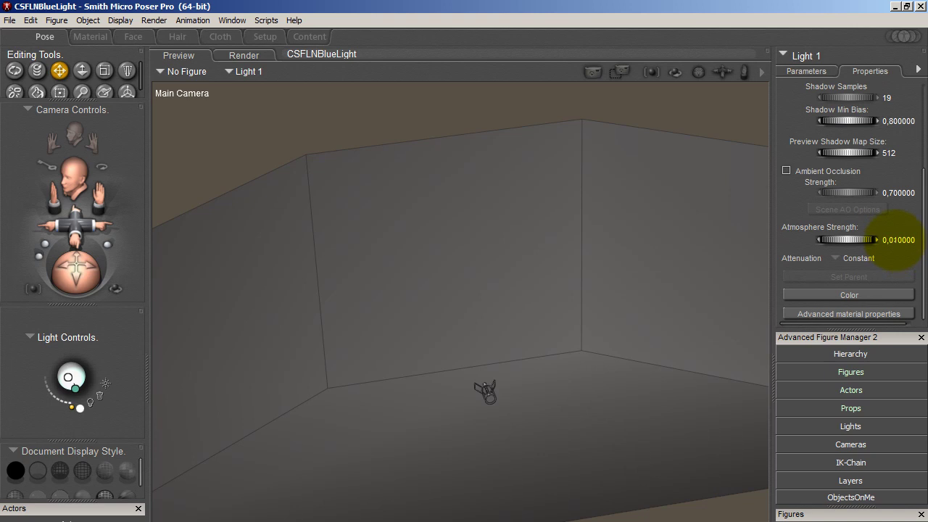
# Set Light 1's Atmosphere Strength to 1.
pyautogui.click(896, 240)
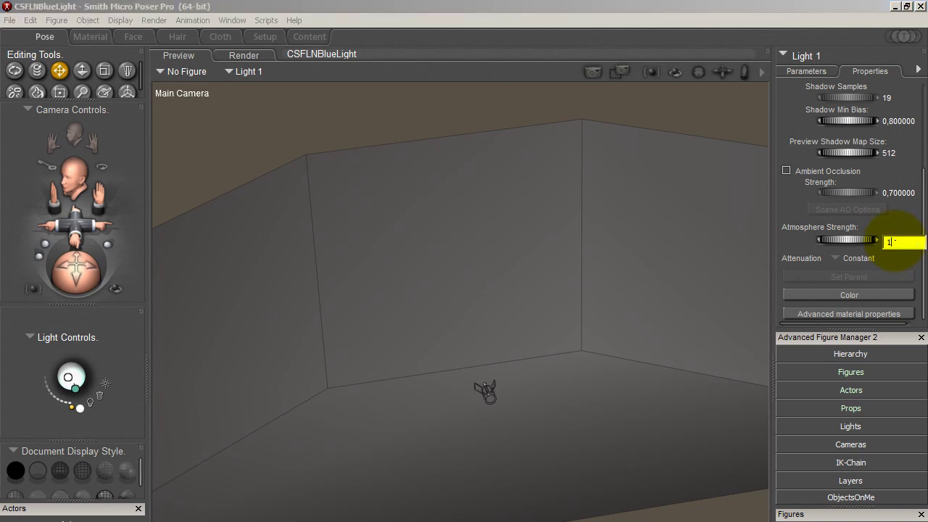
pyautogui.write('1')
pyautogui.press('Return')
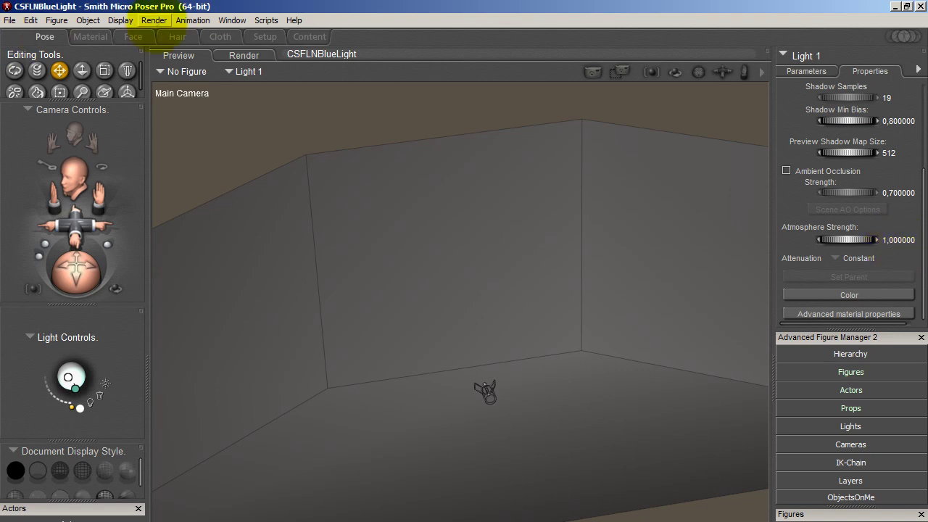
# Pull the camera back, start a region test render, then cancel the washed-out render.
pyautogui.moveTo(76, 279); pyautogui.dragTo(59, 329)
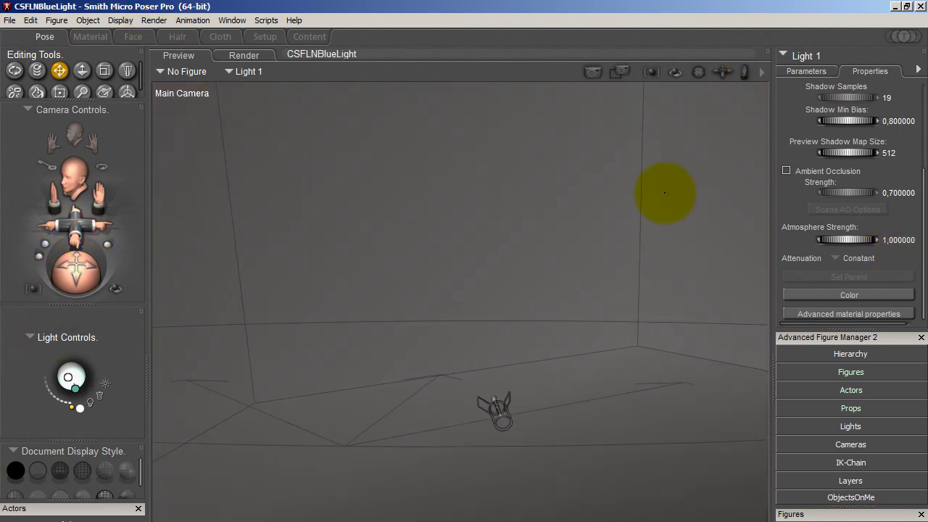
pyautogui.click(620, 71)
pyautogui.moveTo(724, 150); pyautogui.dragTo(153, 519)
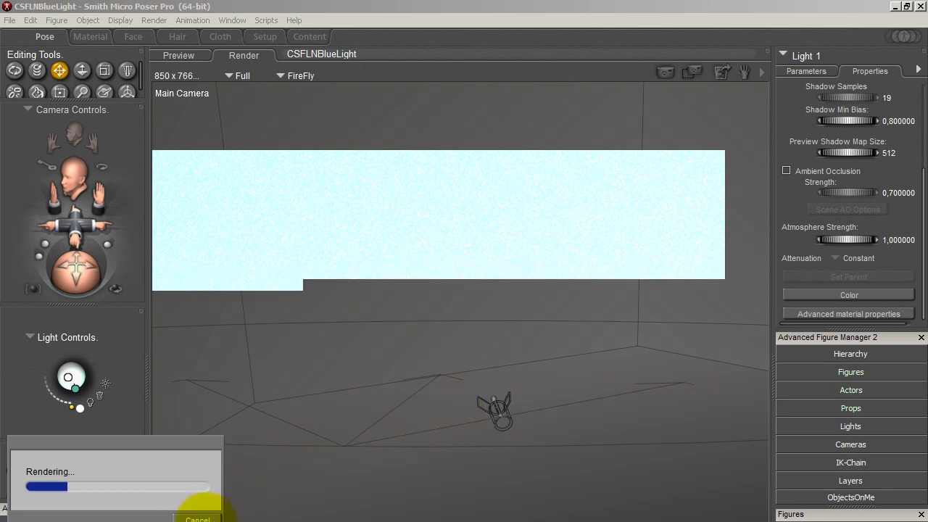
pyautogui.click(197, 518)
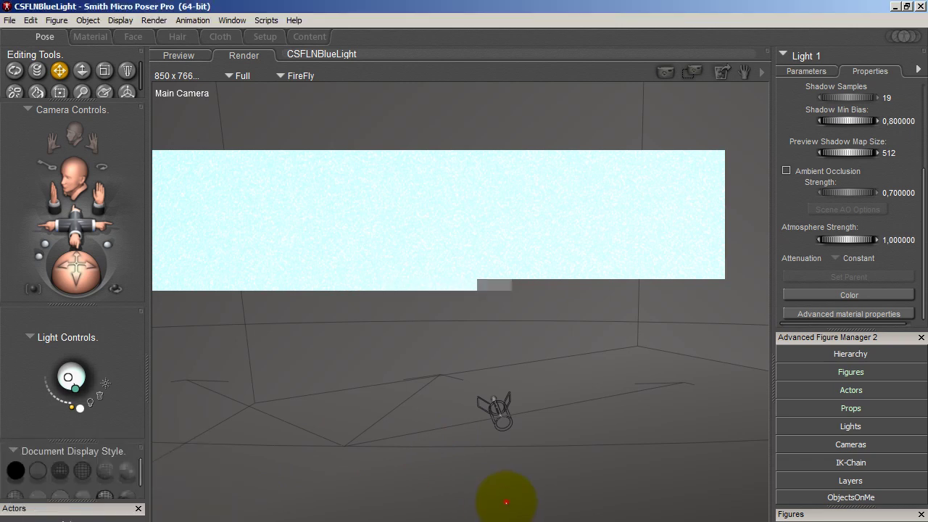
# Reset Light 1's Atmosphere Strength to 0 and area-render the region around the flashlight.
pyautogui.click(899, 240)
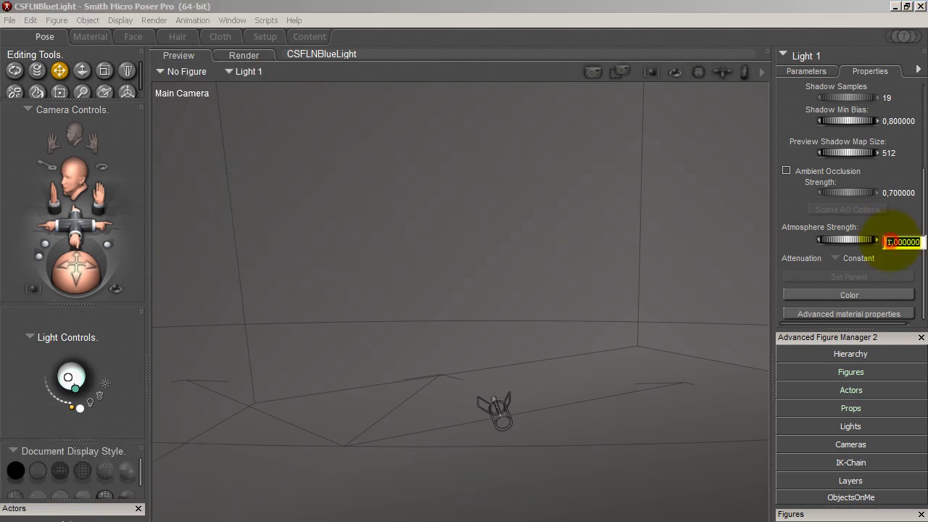
pyautogui.press('Return')
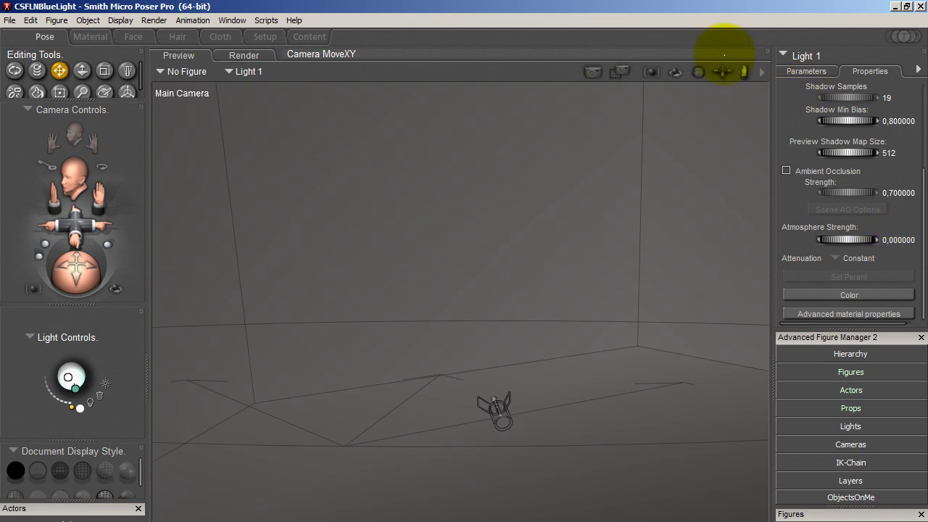
pyautogui.click(621, 70)
pyautogui.moveTo(679, 172); pyautogui.dragTo(265, 476)
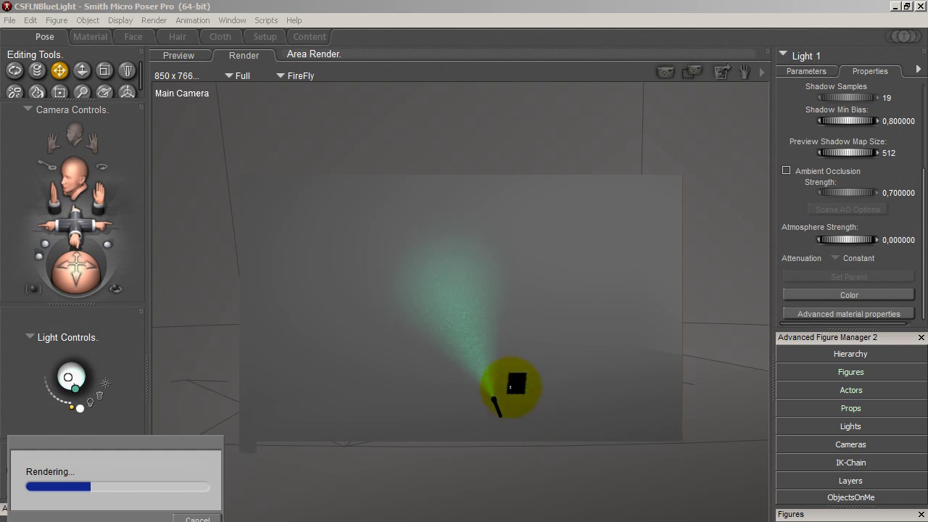
# Switch Light 1 to ray-traced shadows and area-render the region around the flashlight.
pyautogui.click(197, 518)
pyautogui.click(805, 71)
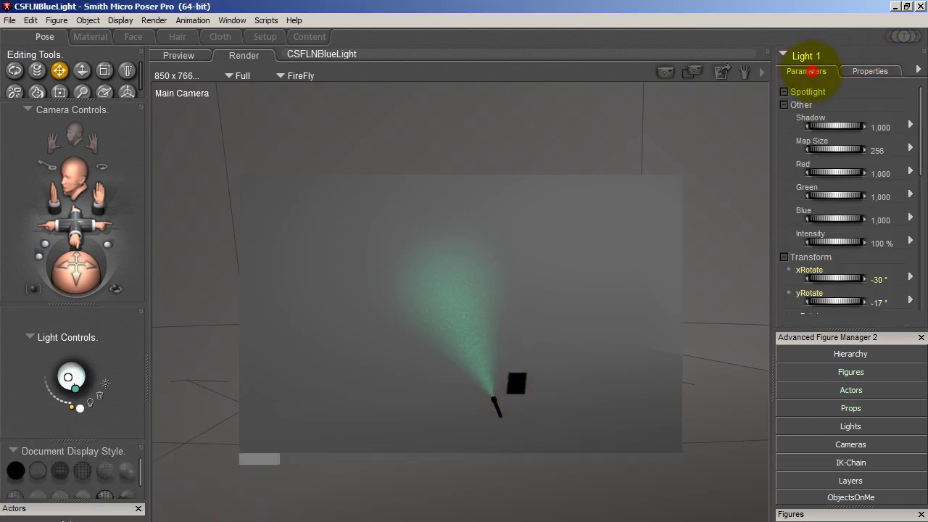
pyautogui.click(866, 69)
pyautogui.scroll(5, 869, 130)
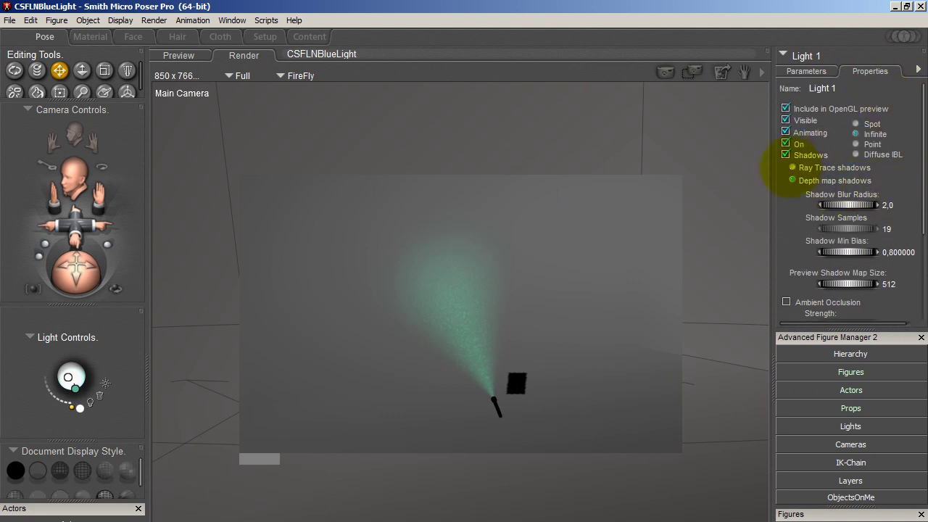
pyautogui.click(791, 168)
pyautogui.moveTo(814, 206); pyautogui.dragTo(838, 205)
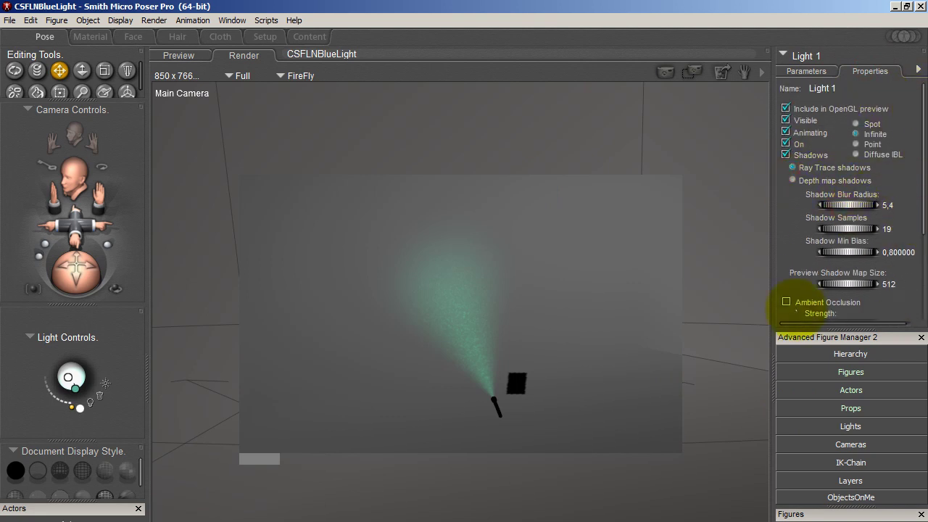
pyautogui.click(693, 70)
pyautogui.moveTo(577, 478); pyautogui.dragTo(428, 326)
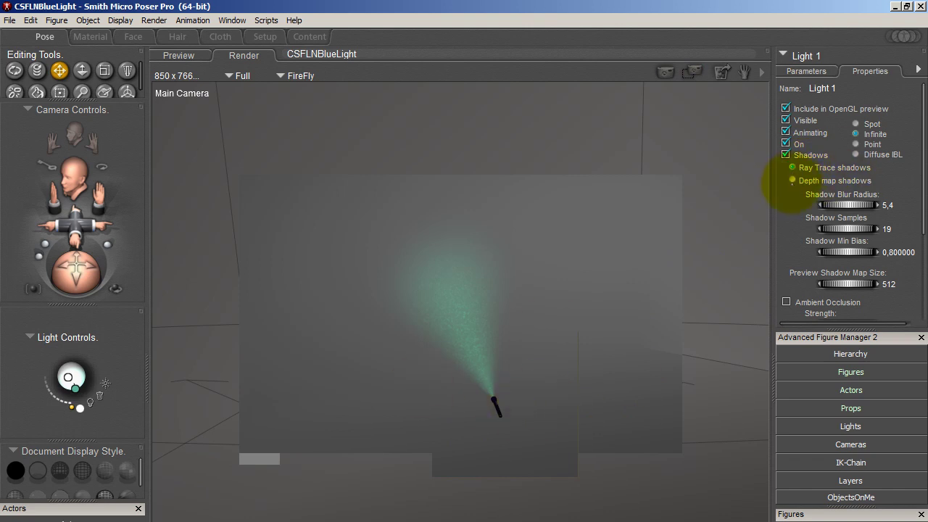
# Switch Light 1 back to depth map shadows and area-render the light region again.
pyautogui.click(792, 181)
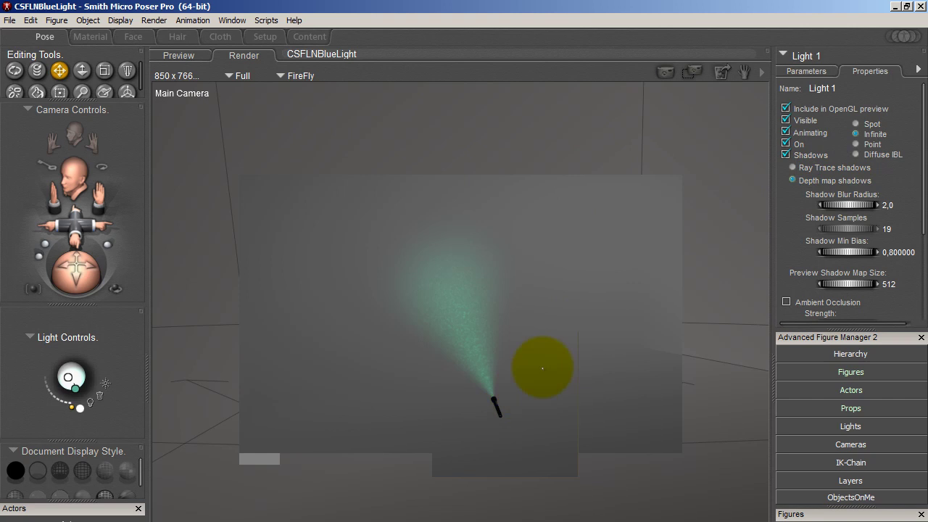
pyautogui.click(543, 368)
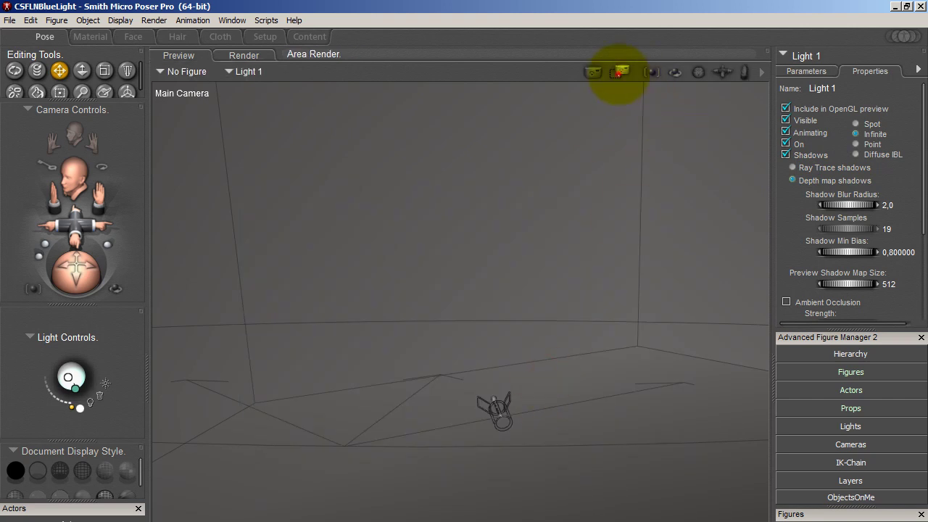
pyautogui.click(619, 73)
pyautogui.moveTo(565, 348); pyautogui.dragTo(435, 452)
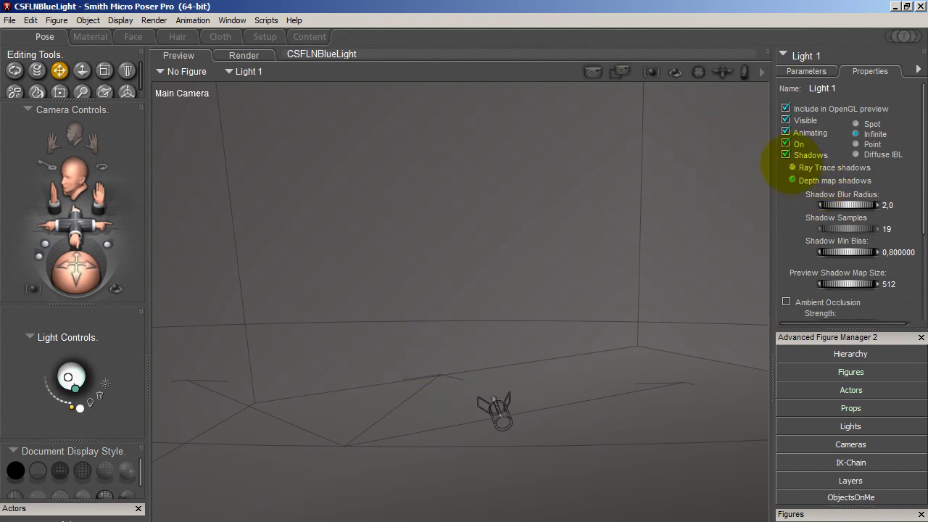
pyautogui.click(792, 167)
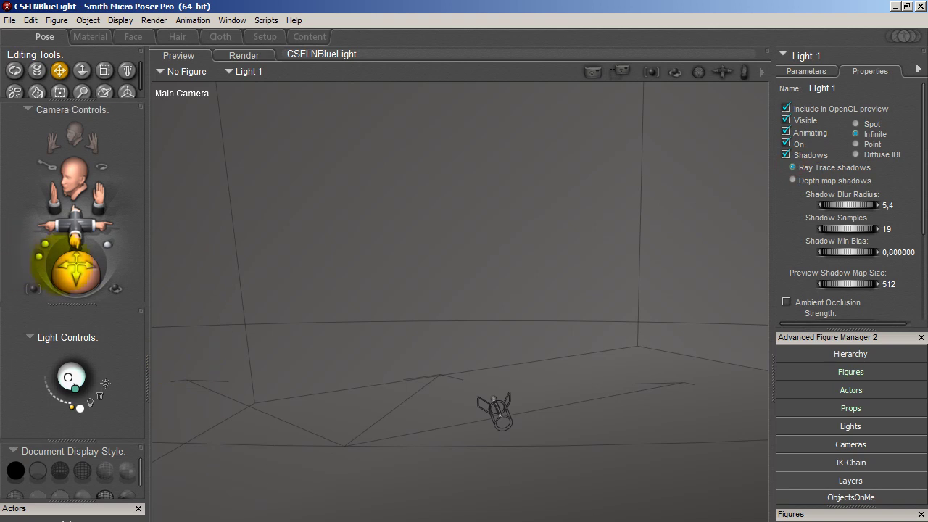
pyautogui.moveTo(74, 265); pyautogui.dragTo(33, 258)
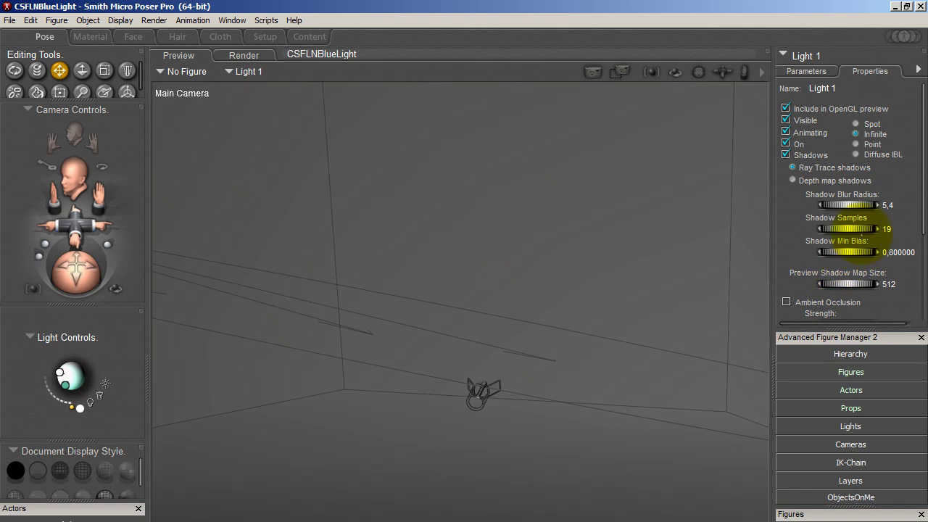
pyautogui.scroll(-3, 909, 156)
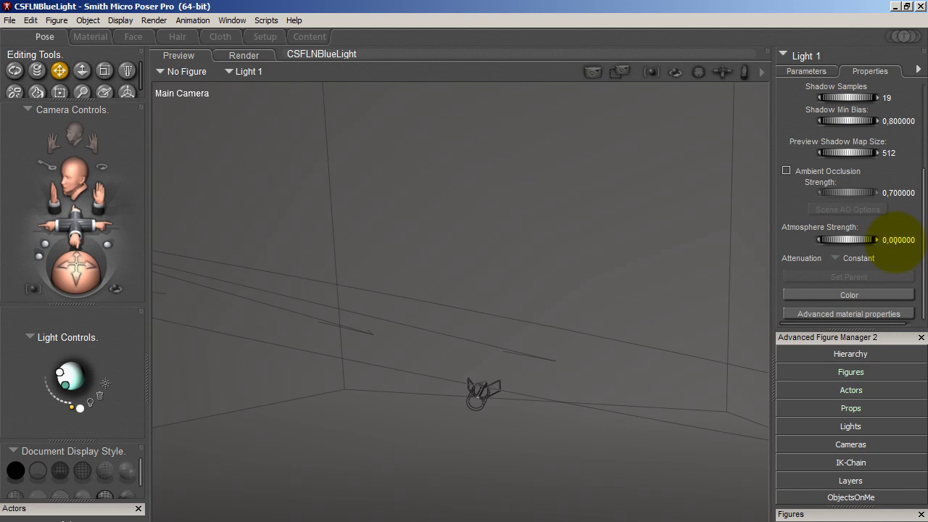
pyautogui.click(897, 239)
pyautogui.write('0.')
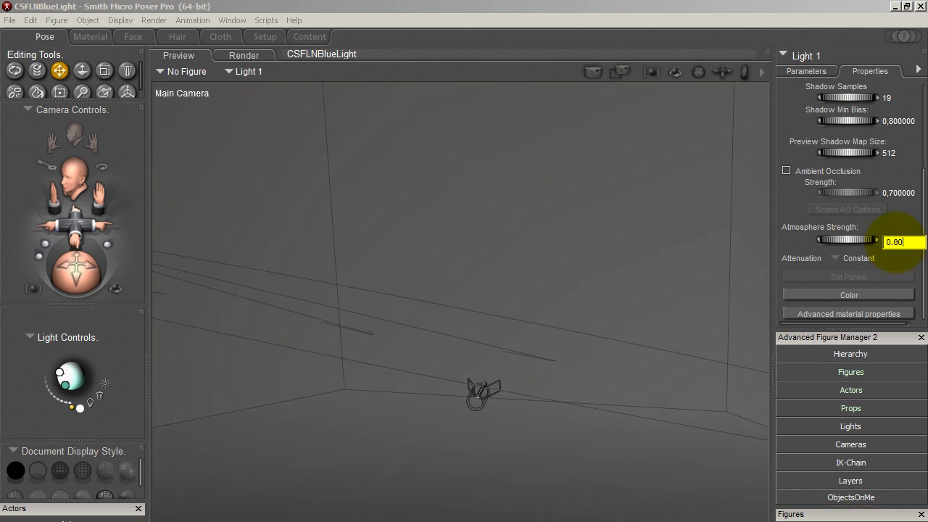
pyautogui.write('01')
pyautogui.press('Return')
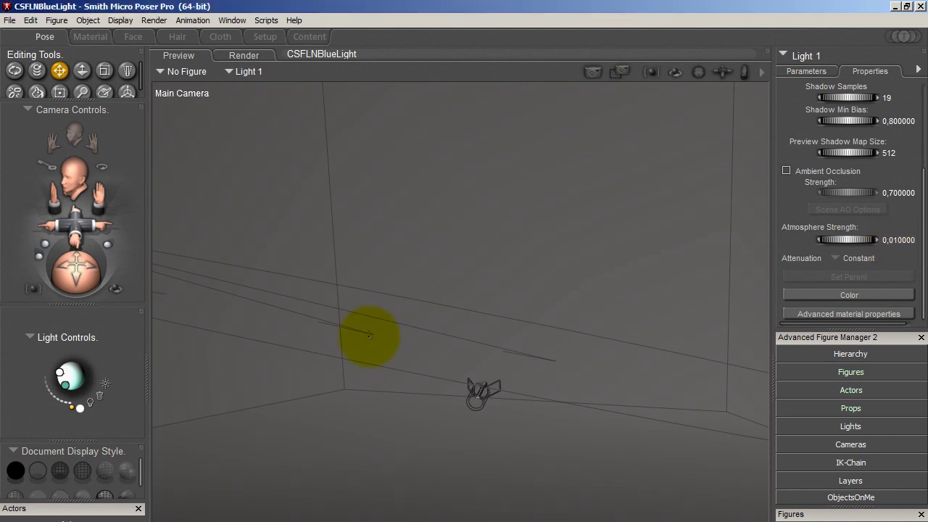
pyautogui.click(898, 241)
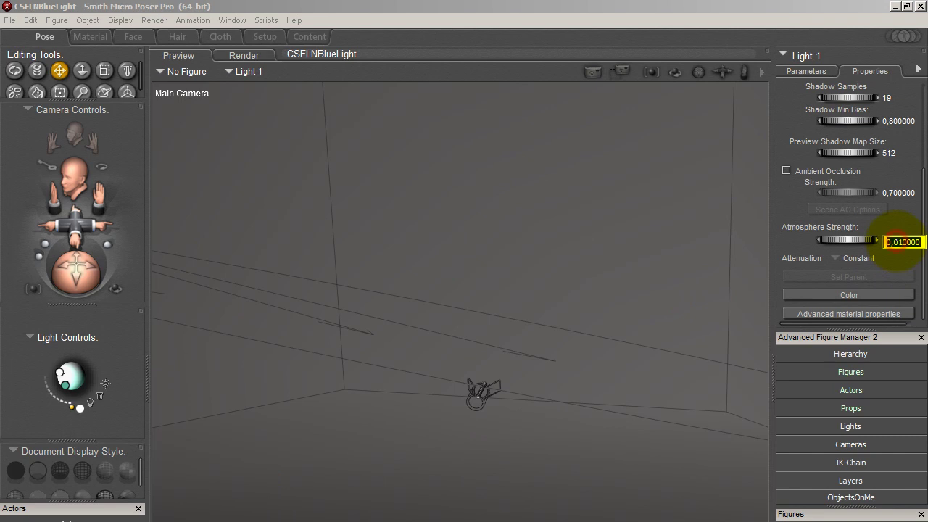
pyautogui.write('0')
pyautogui.press('Return')
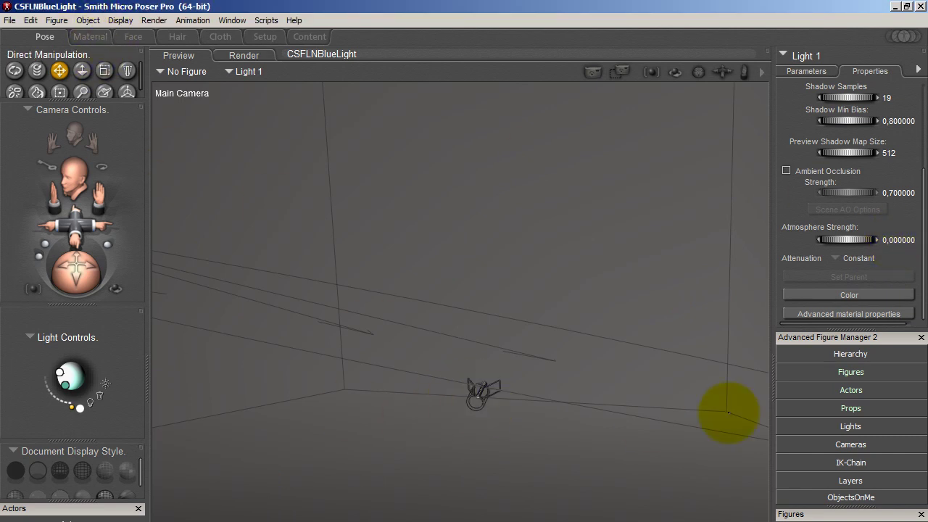
pyautogui.click(88, 20)
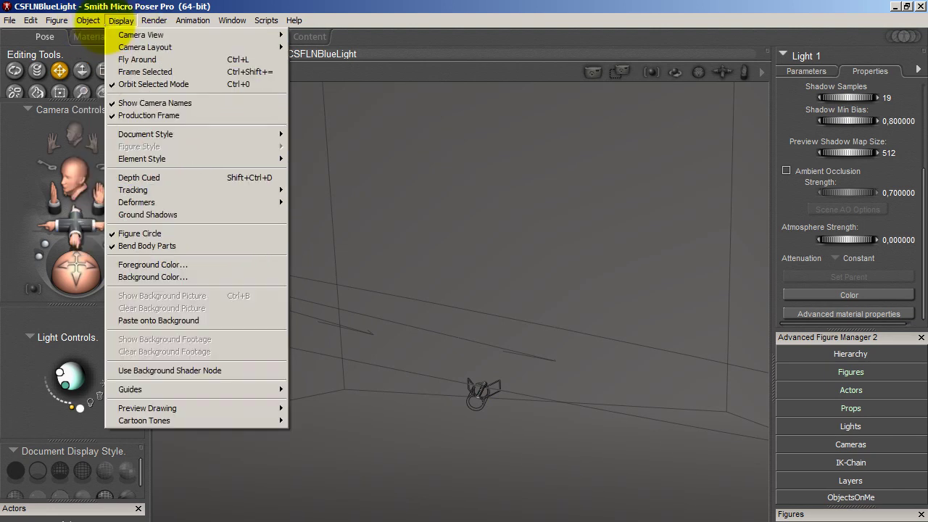
# Create a new spot light, Light 2, and set its Atmosphere Strength to 0.9.
pyautogui.moveTo(230, 178)
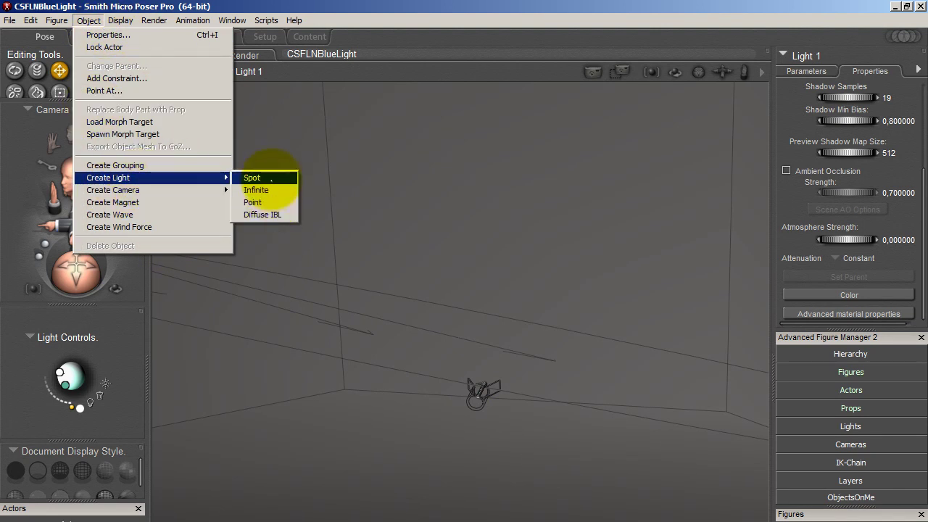
pyautogui.click(271, 179)
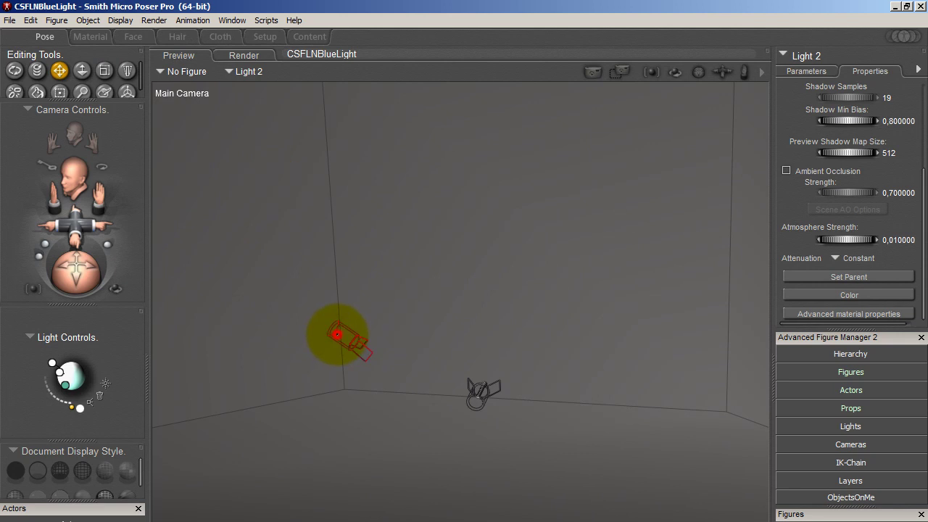
pyautogui.click(895, 240)
pyautogui.write('0.9')
pyautogui.press('Return')
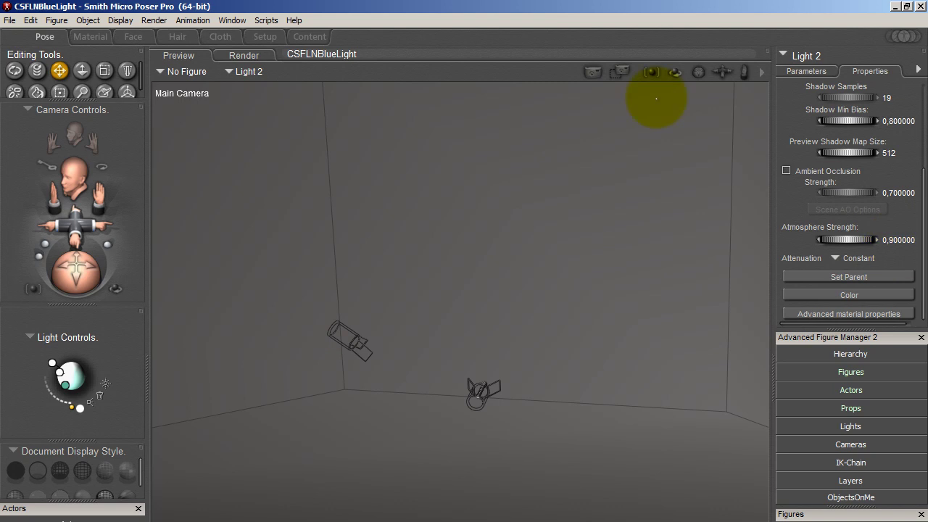
# Area-render the region around the lights, then cancel back to the preview.
pyautogui.click(620, 71)
pyautogui.moveTo(244, 180); pyautogui.dragTo(587, 493)
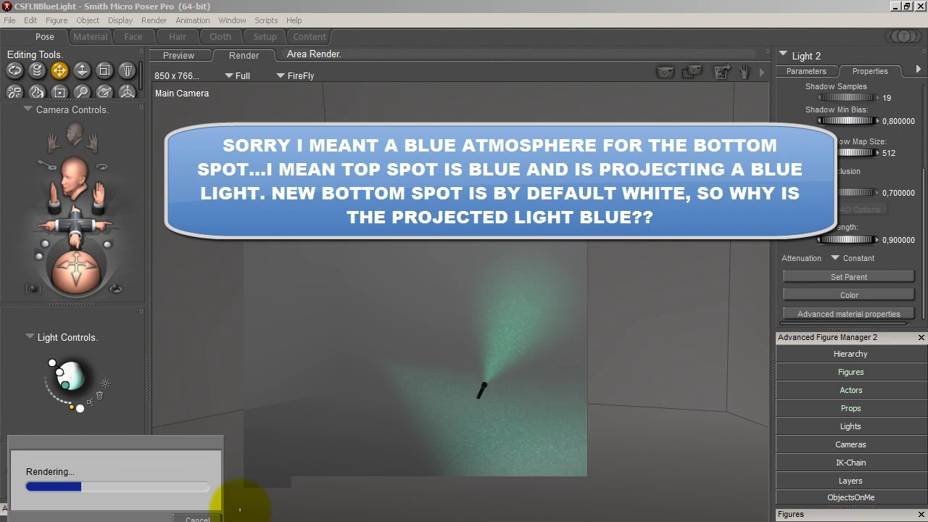
pyautogui.click(196, 518)
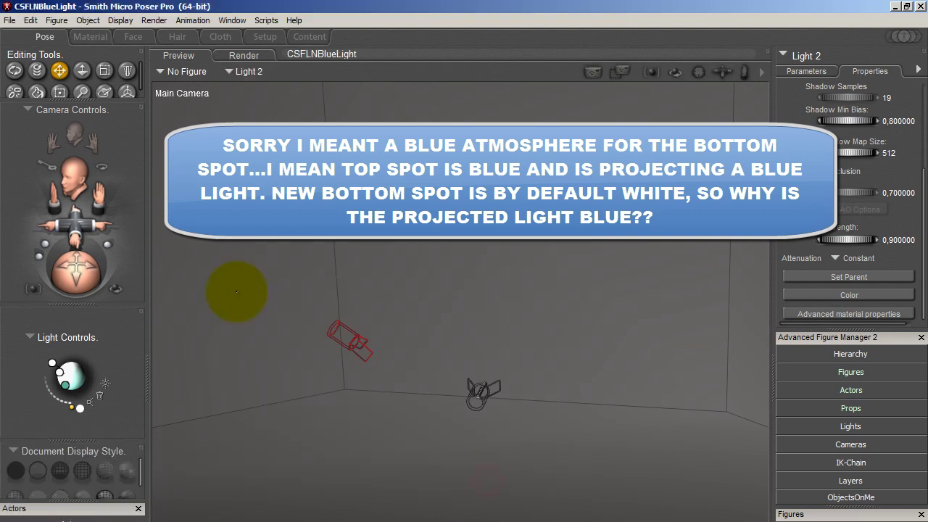
# In the Material room, set the Atmosphere's Volume_Color to pink.
pyautogui.click(90, 36)
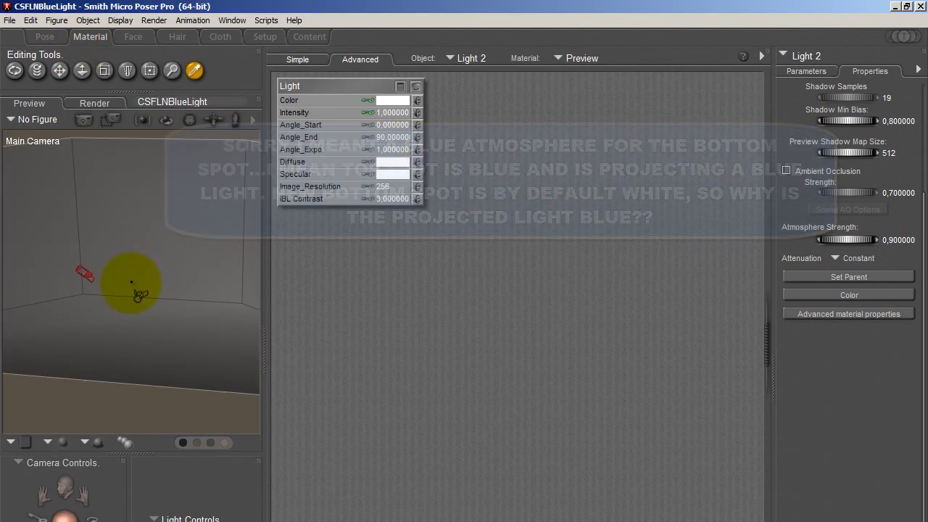
pyautogui.click(467, 59)
pyautogui.click(489, 103)
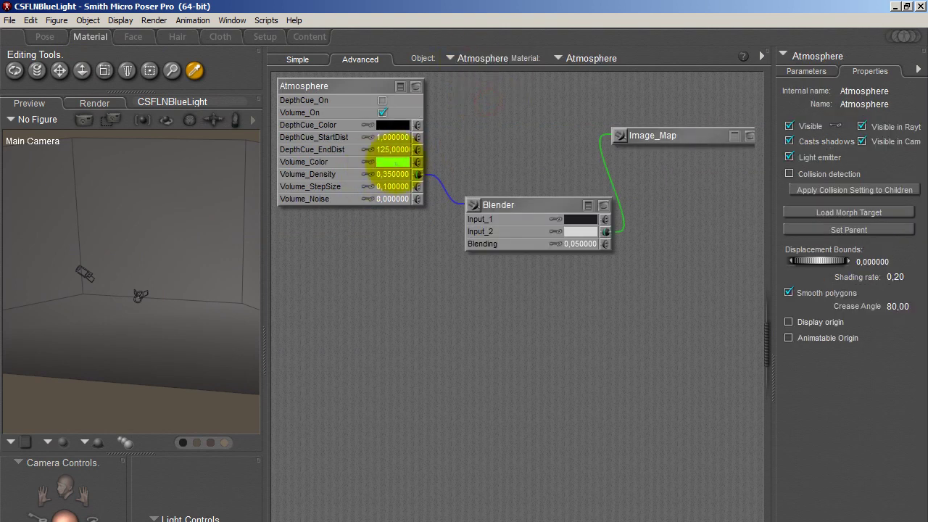
pyautogui.click(396, 162)
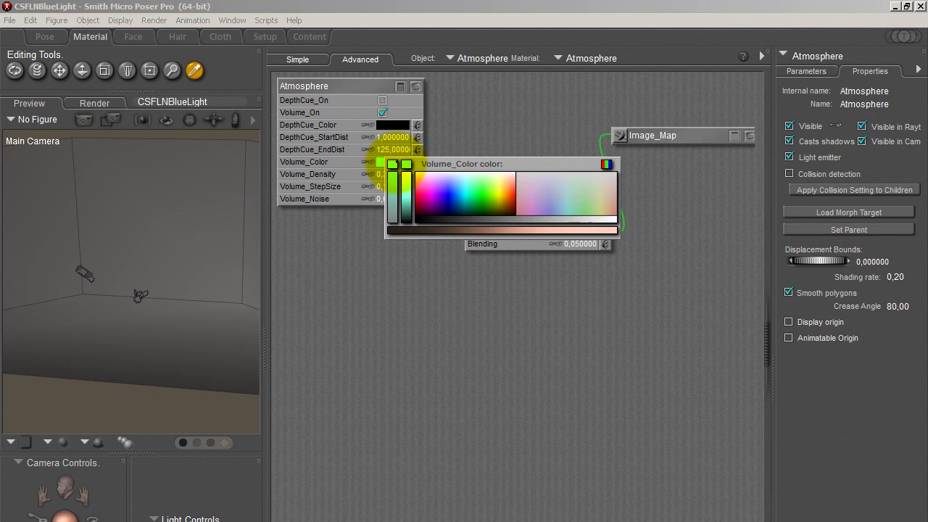
pyautogui.click(430, 186)
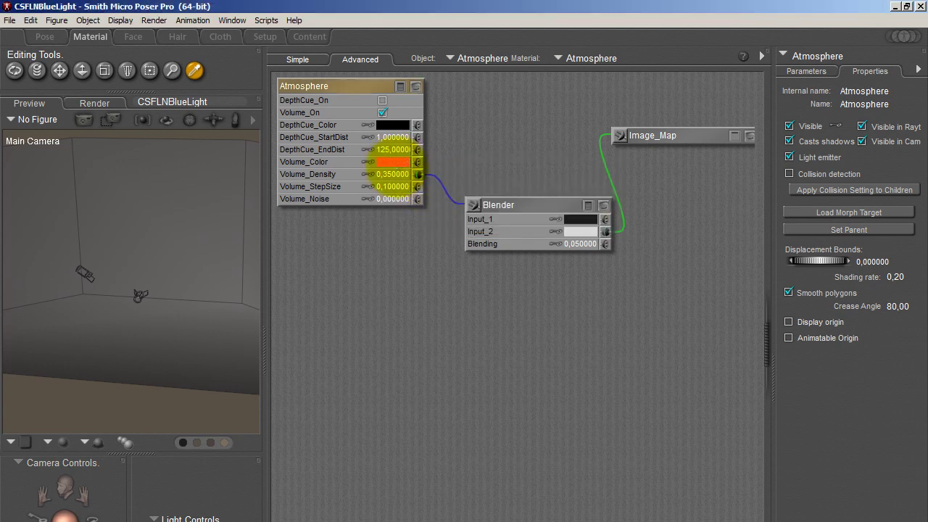
# Area-render the light beam region in the Pose room, then cancel the render.
pyautogui.click(44, 36)
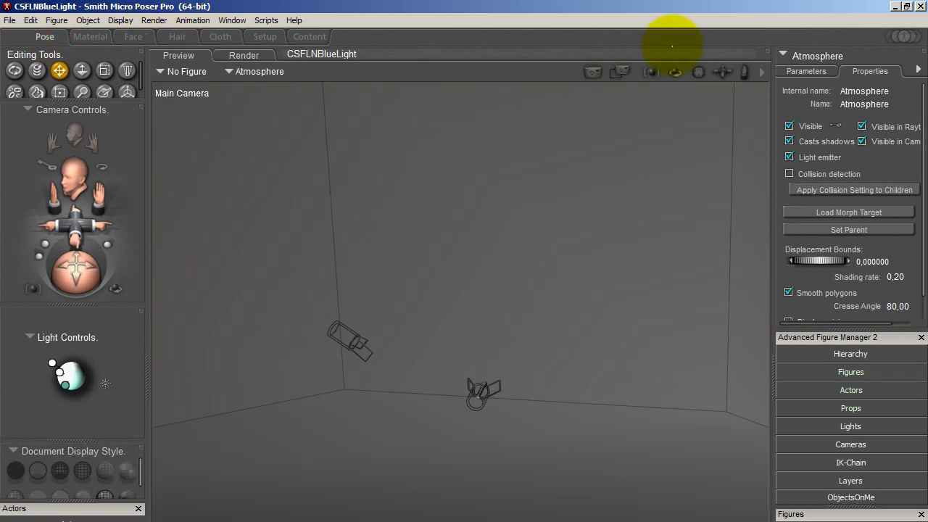
pyautogui.click(619, 71)
pyautogui.moveTo(266, 239); pyautogui.dragTo(564, 451)
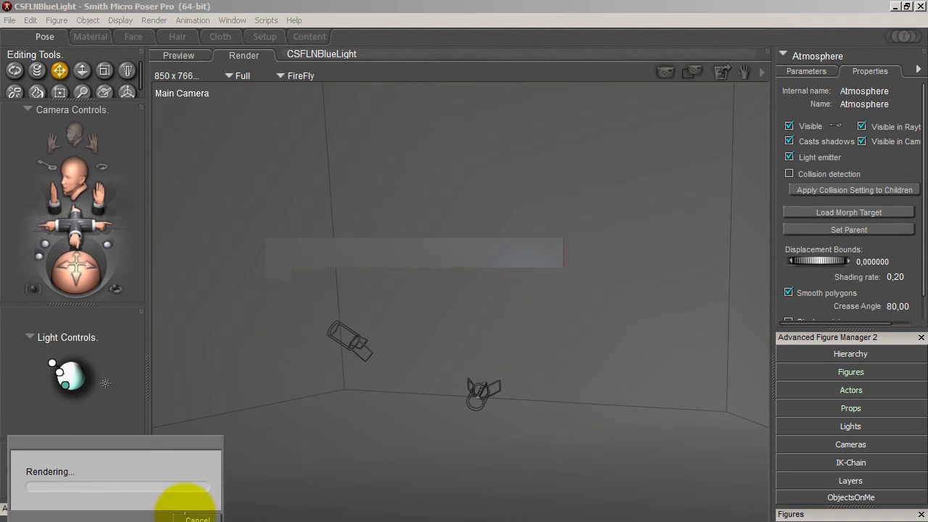
pyautogui.click(195, 518)
# Set the Atmosphere node's Volume_StepSize to 0.9.
pyautogui.click(90, 36)
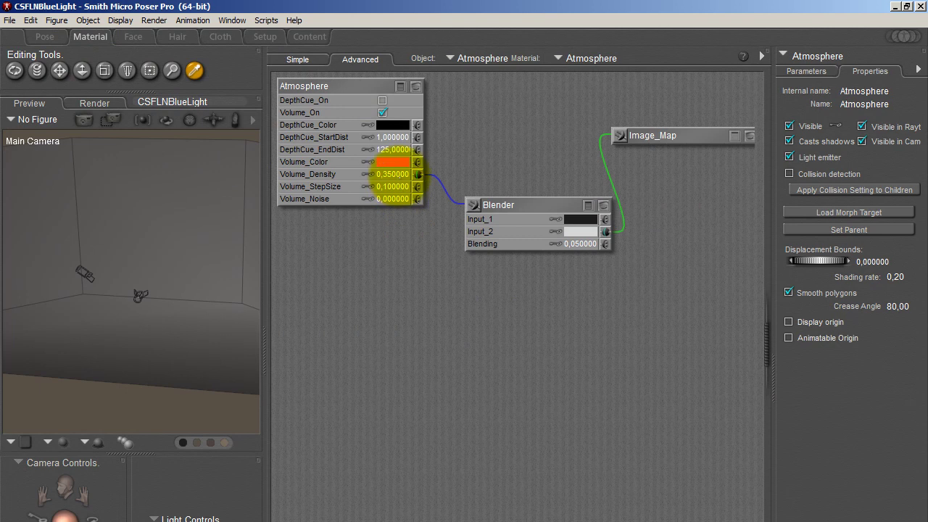
pyautogui.click(406, 314)
pyautogui.click(393, 186)
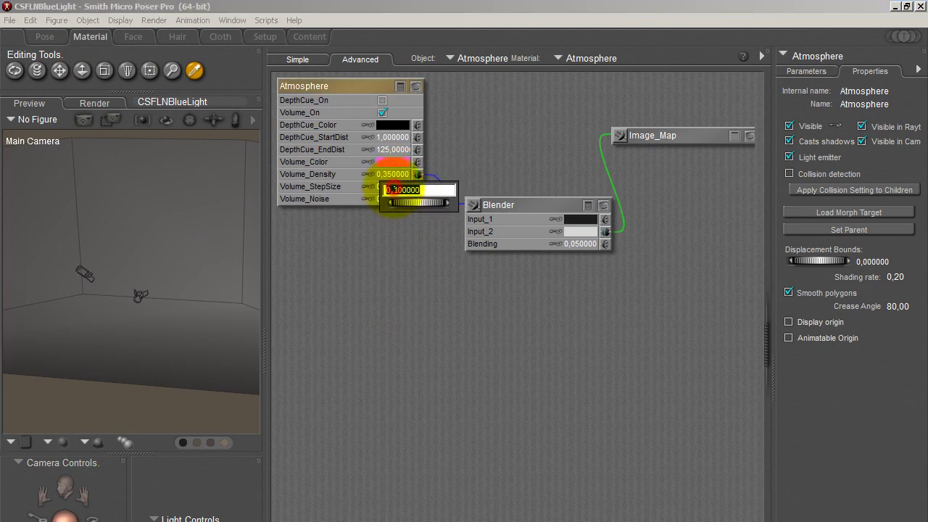
pyautogui.write('0.9')
pyautogui.press('Return')
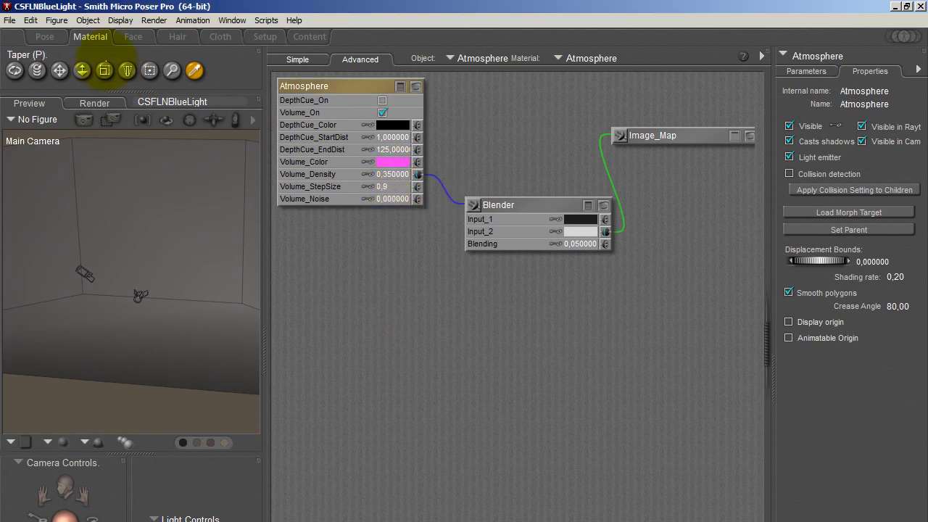
# Area-render the flashlight beam, then select the spot light and open its material.
pyautogui.click(44, 36)
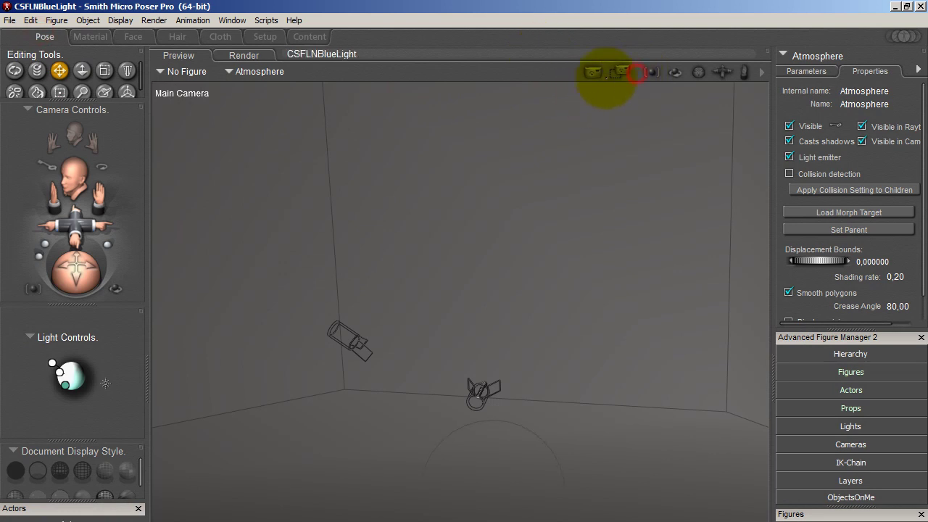
pyautogui.click(619, 71)
pyautogui.moveTo(275, 239); pyautogui.dragTo(585, 497)
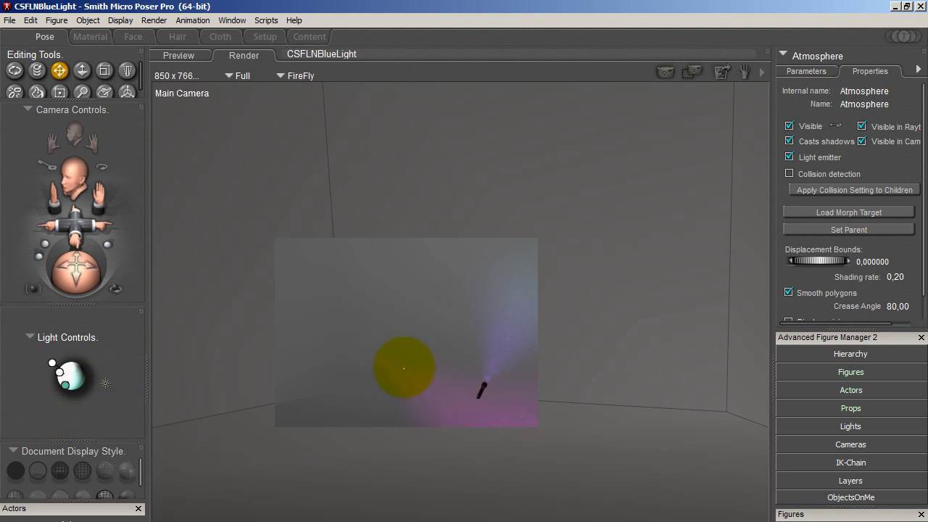
pyautogui.click(366, 358)
pyautogui.click(475, 394)
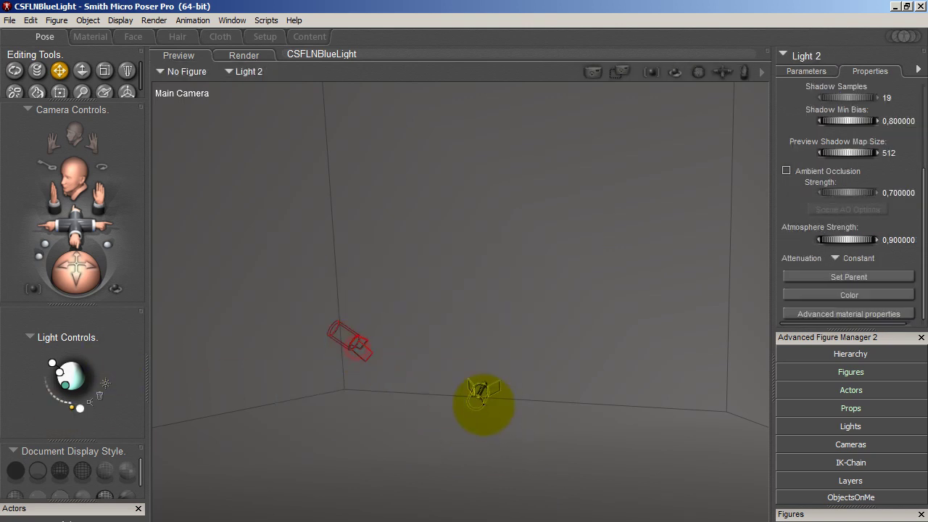
pyautogui.click(90, 37)
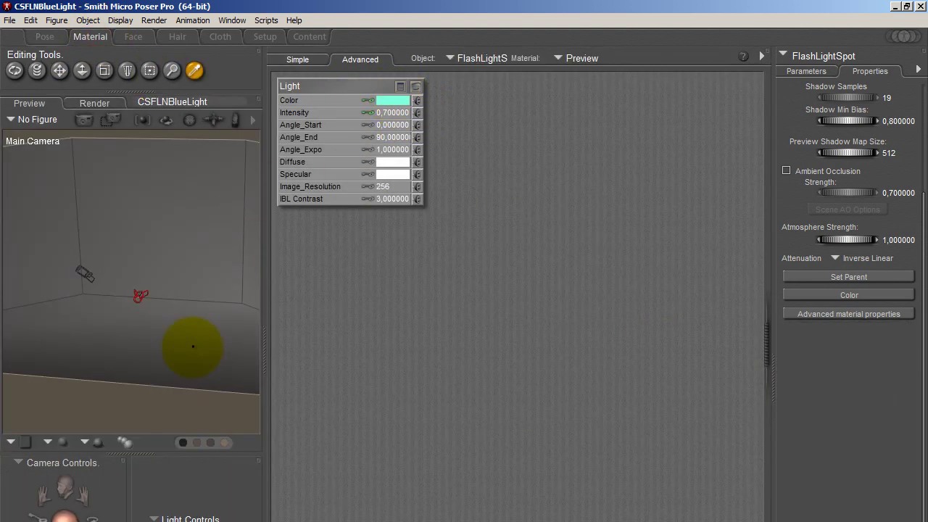
# Make the FlashLightSpot light's colour yellow.
pyautogui.click(45, 36)
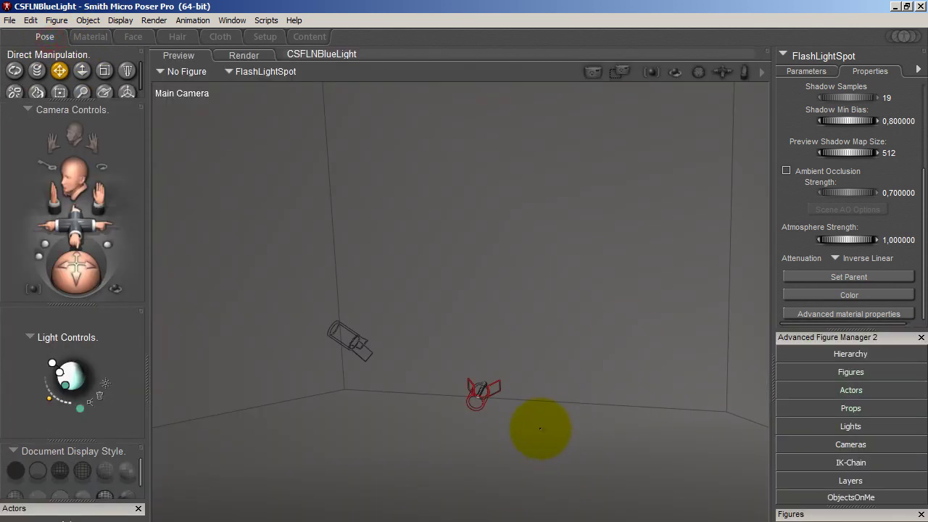
pyautogui.click(90, 36)
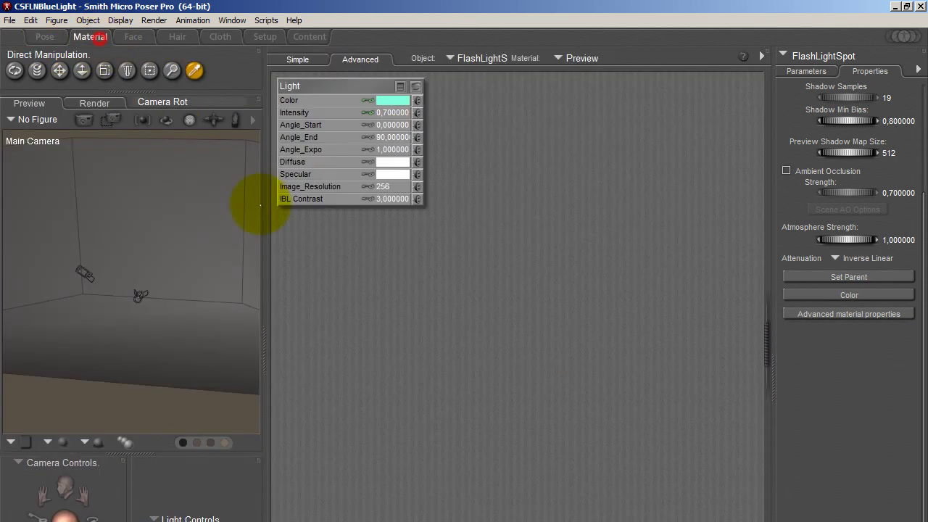
pyautogui.click(389, 100)
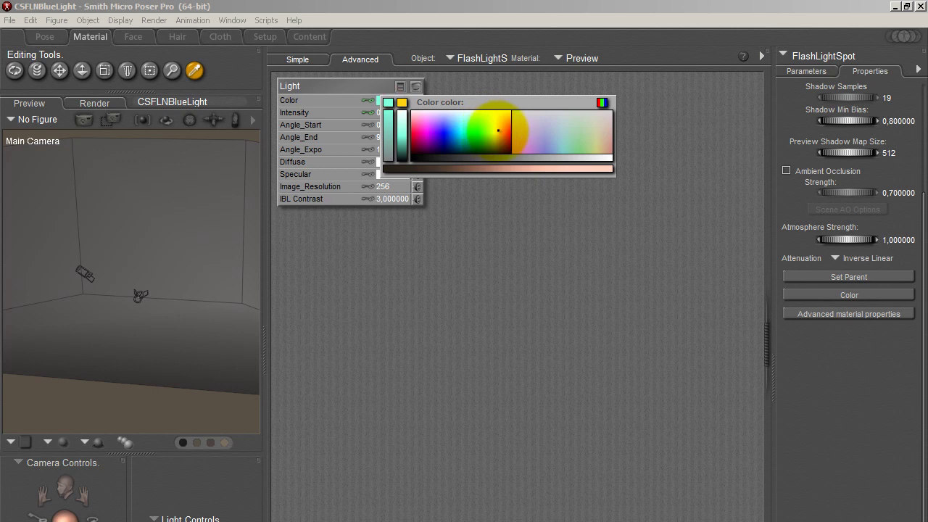
pyautogui.click(494, 123)
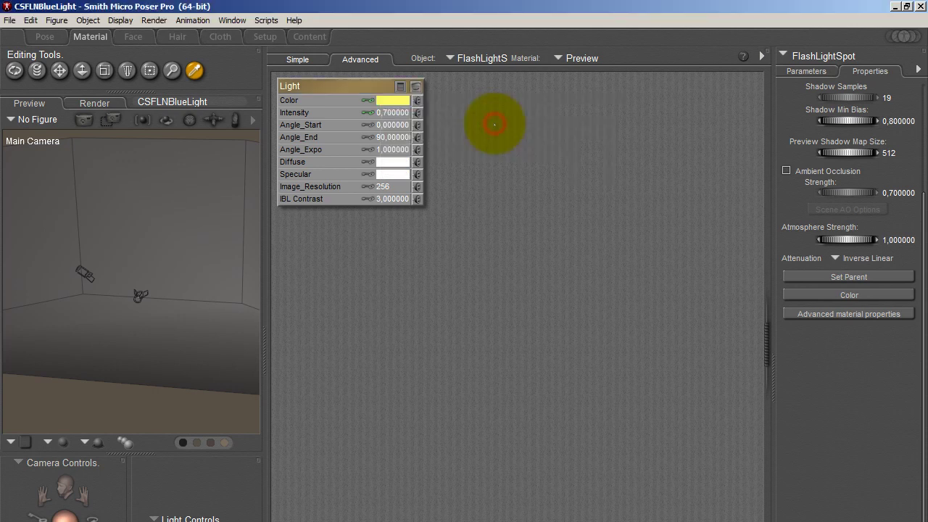
# Reselect the Atmosphere material, then area-render the flashlight region and return to the preview.
pyautogui.click(44, 36)
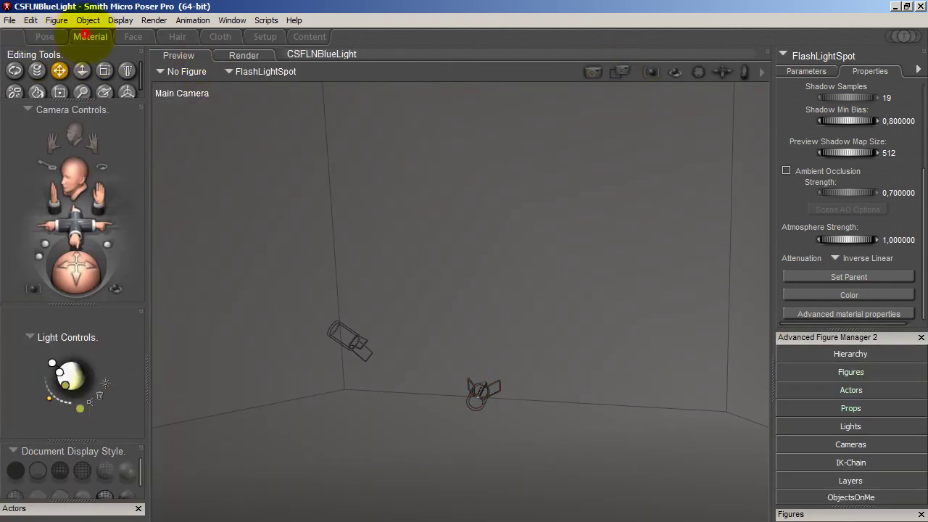
pyautogui.click(90, 37)
pyautogui.click(478, 58)
pyautogui.click(480, 102)
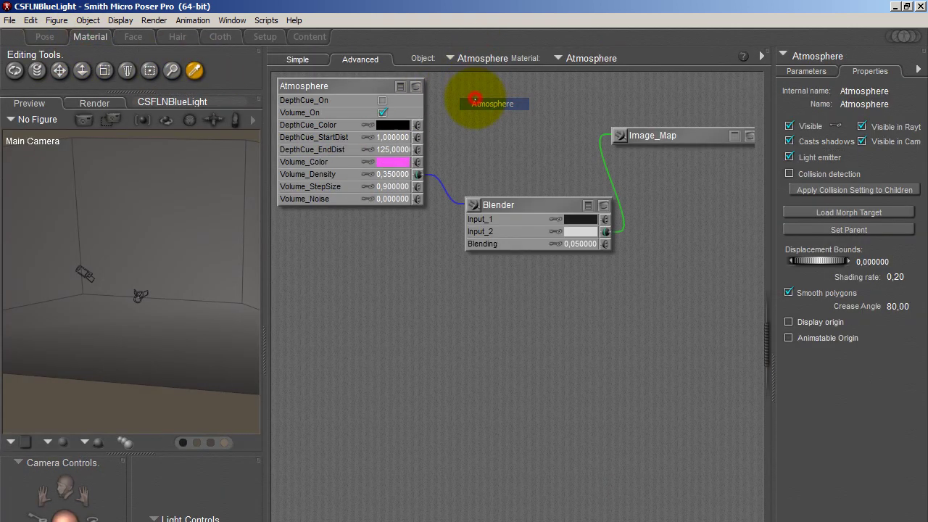
pyautogui.click(44, 37)
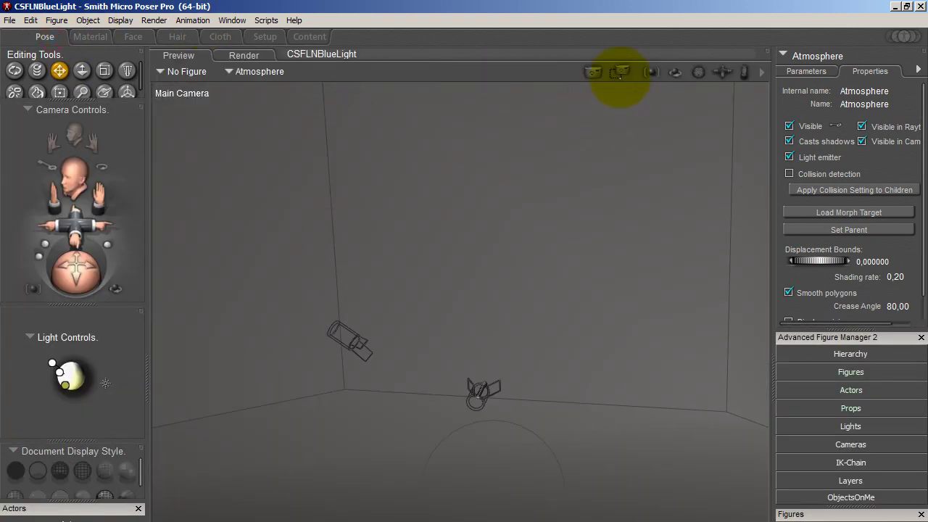
pyautogui.moveTo(271, 221); pyautogui.dragTo(625, 423)
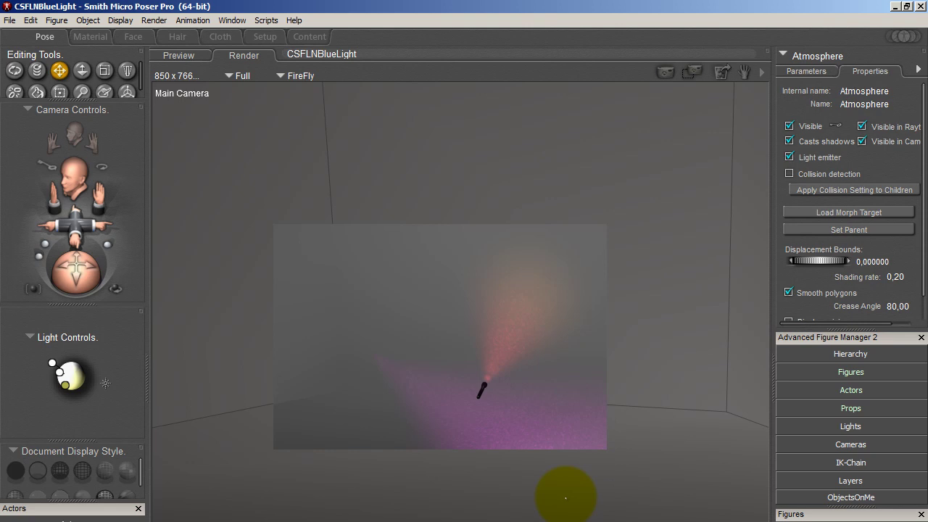
pyautogui.click(563, 497)
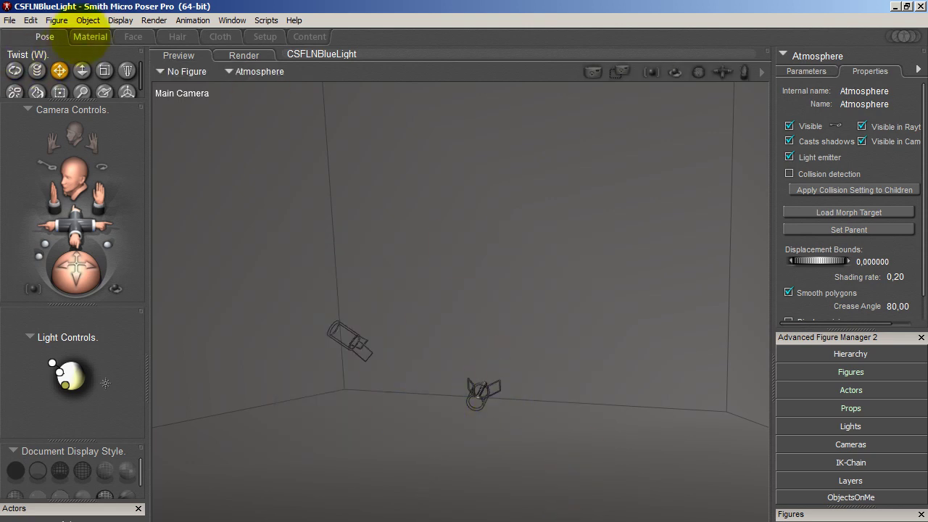
# Change the Atmosphere's Volume_Color from orange to pale pink.
pyautogui.click(90, 36)
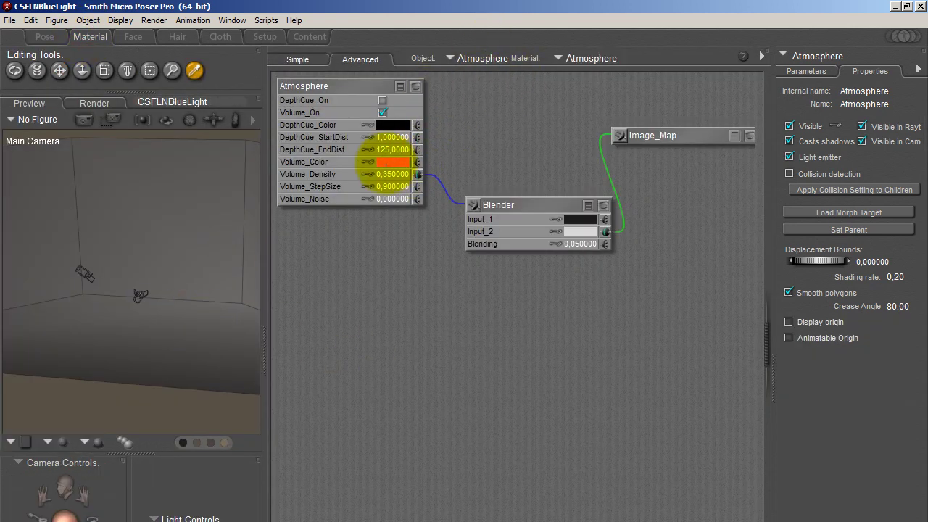
pyautogui.click(404, 161)
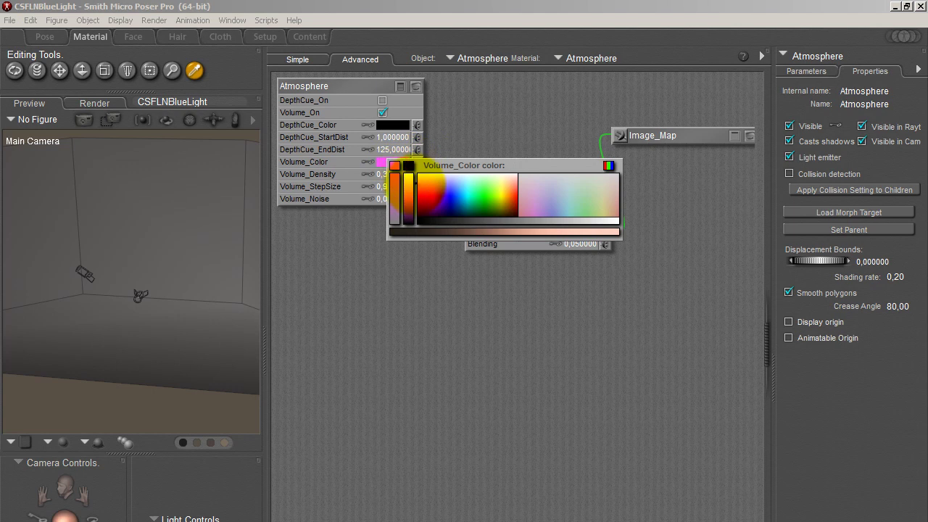
pyautogui.click(403, 164)
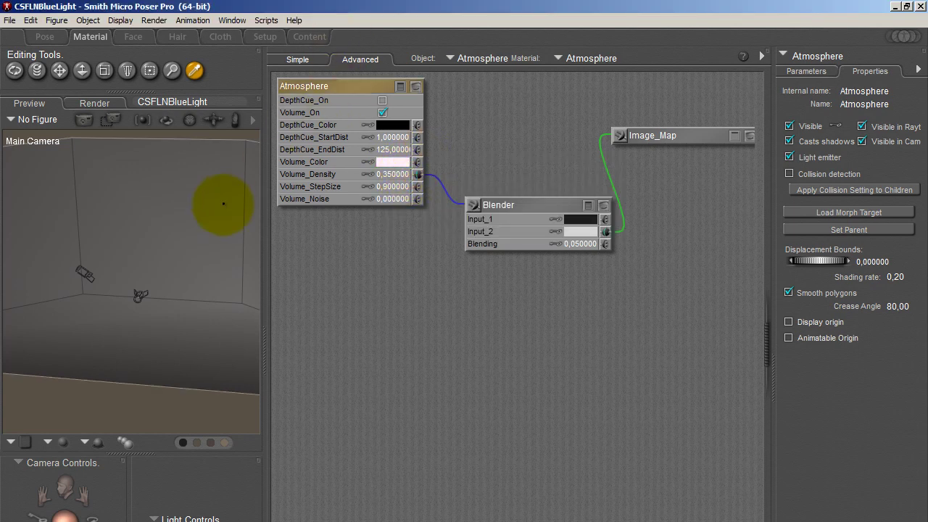
# Switch to the FlashLightSpot light and set its colour to white.
pyautogui.click(482, 61)
pyautogui.moveTo(497, 73)
pyautogui.click(565, 73)
pyautogui.click(395, 100)
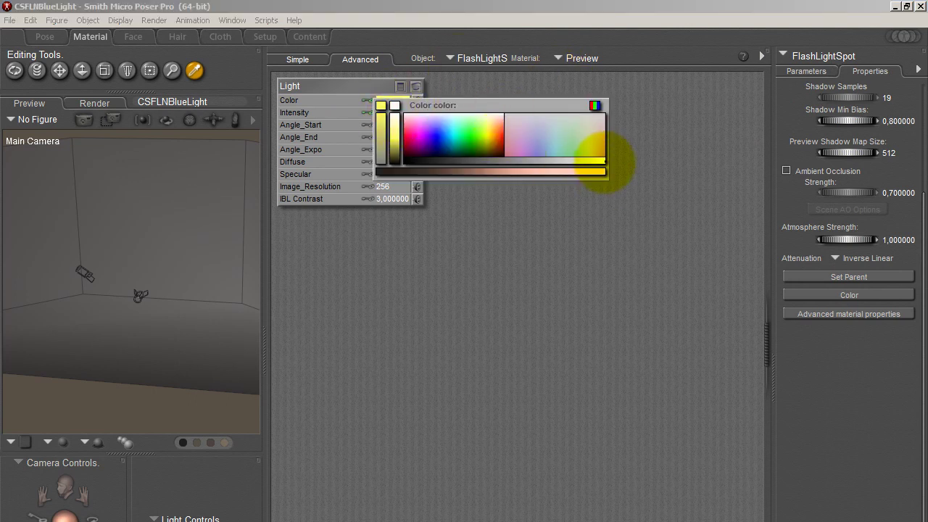
pyautogui.click(601, 161)
pyautogui.click(450, 58)
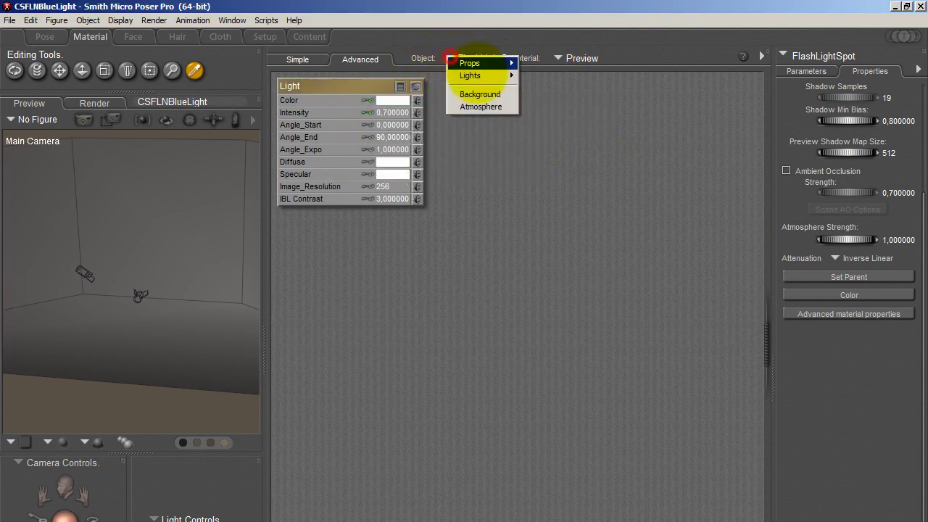
# Arrange the Blender and Image_Map nodes beside the Atmosphere node and expand Image_Map.
pyautogui.click(480, 106)
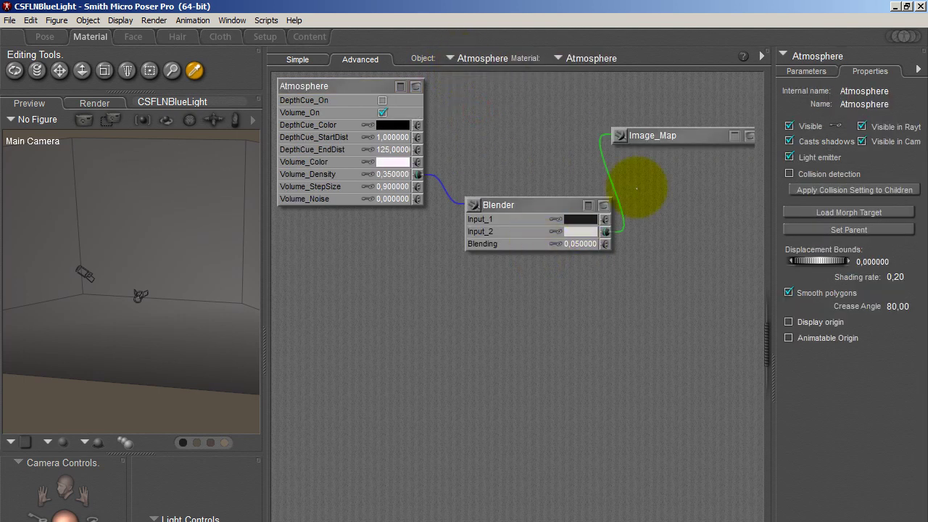
pyautogui.moveTo(540, 204); pyautogui.dragTo(517, 142)
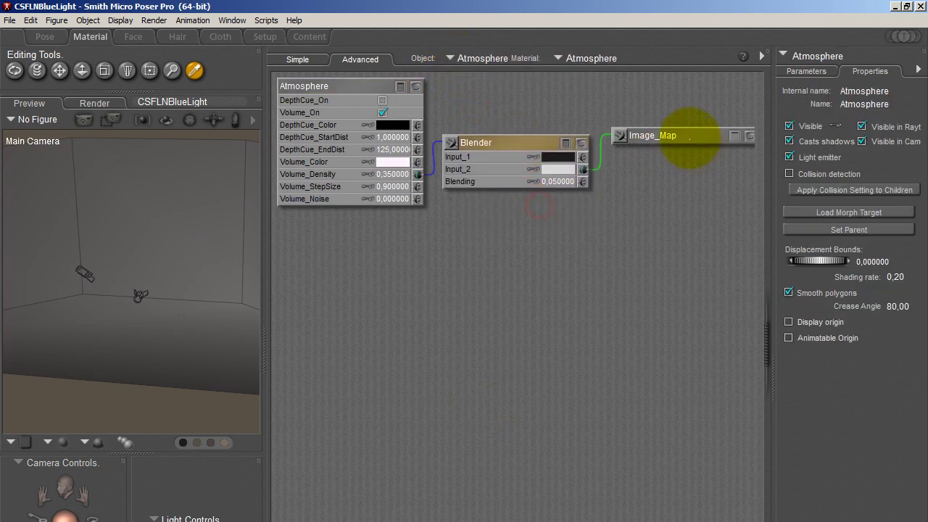
pyautogui.moveTo(689, 136); pyautogui.dragTo(690, 219)
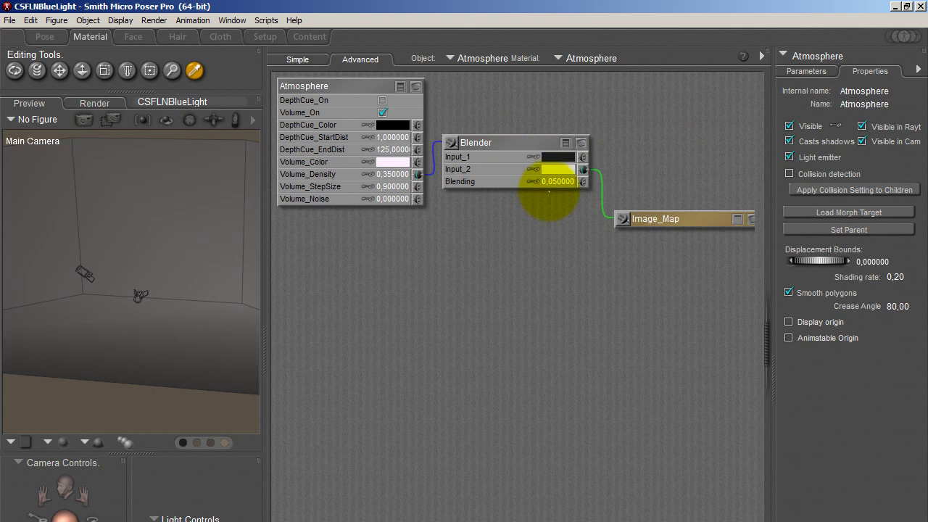
pyautogui.moveTo(694, 218); pyautogui.dragTo(622, 260)
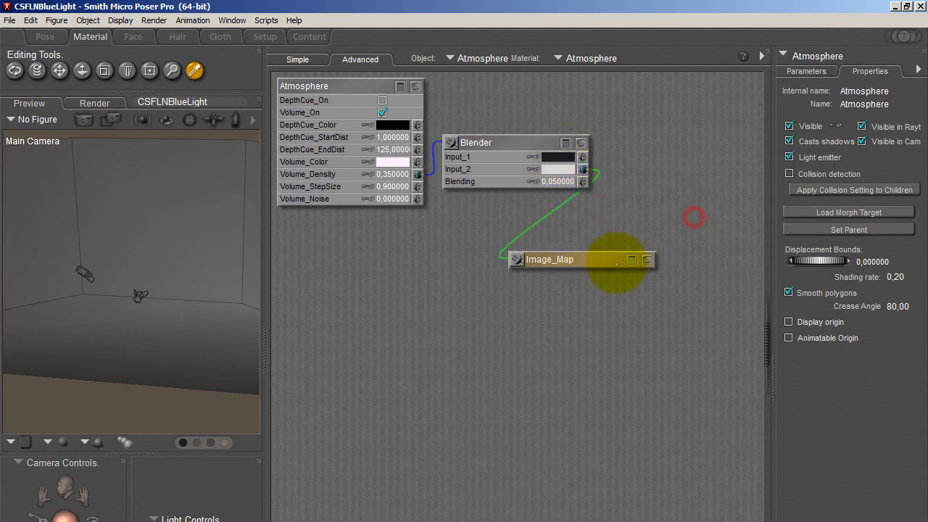
pyautogui.click(631, 259)
pyautogui.click(613, 273)
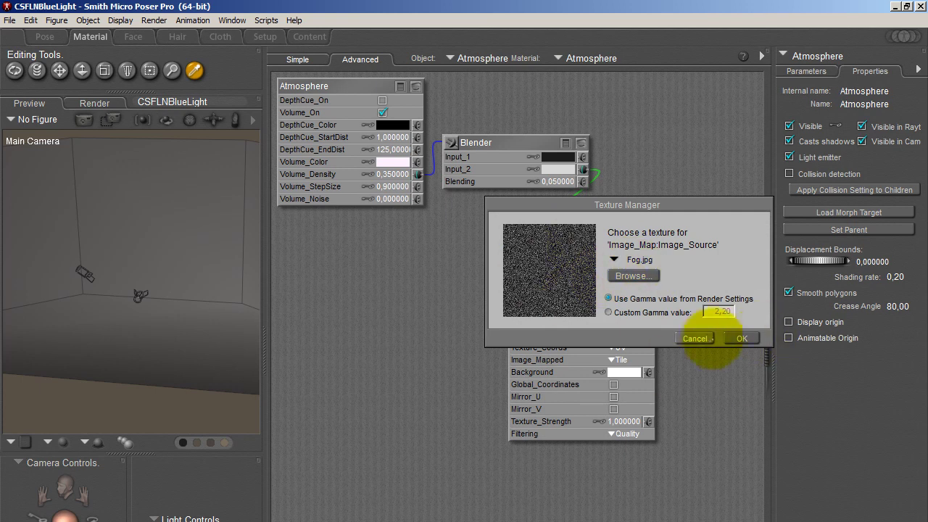
pyautogui.click(696, 338)
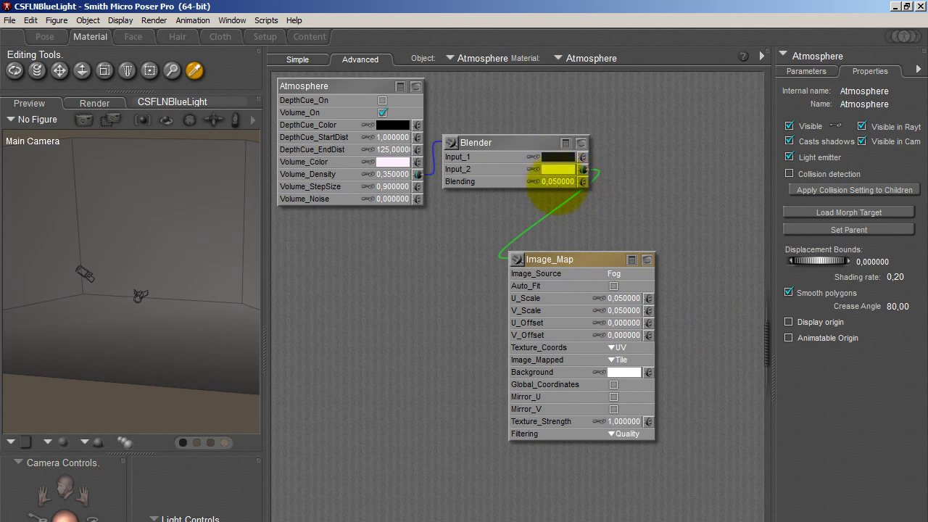
# Set the Blender's Blending to 1 and area-render the flashlight beam.
pyautogui.click(551, 182)
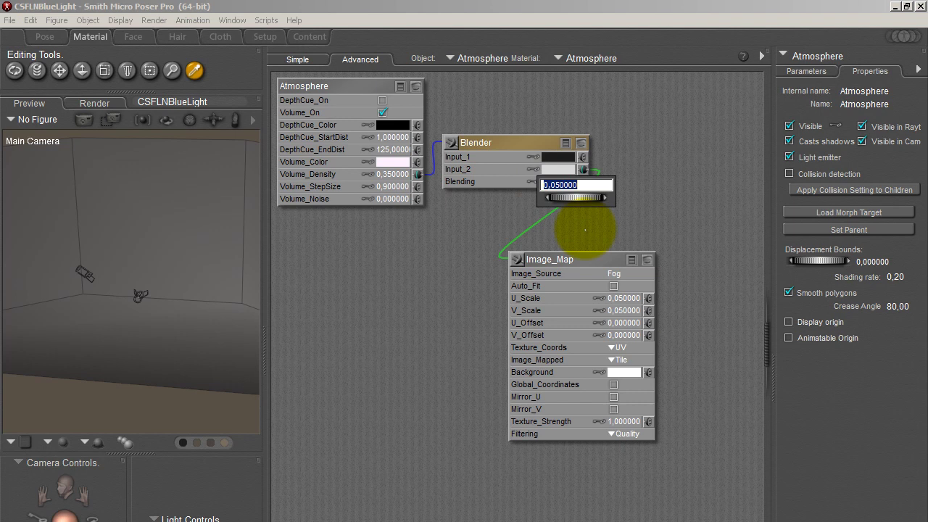
pyautogui.press('Return')
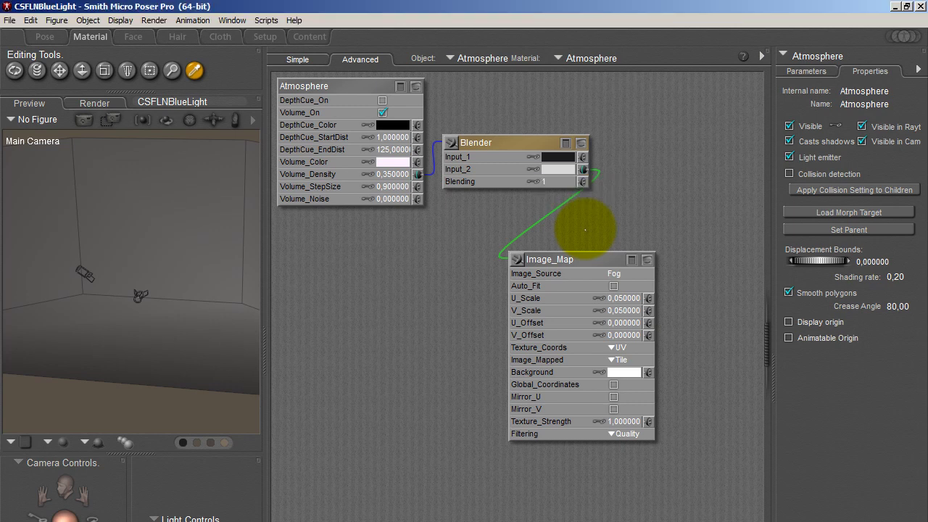
pyautogui.click(44, 36)
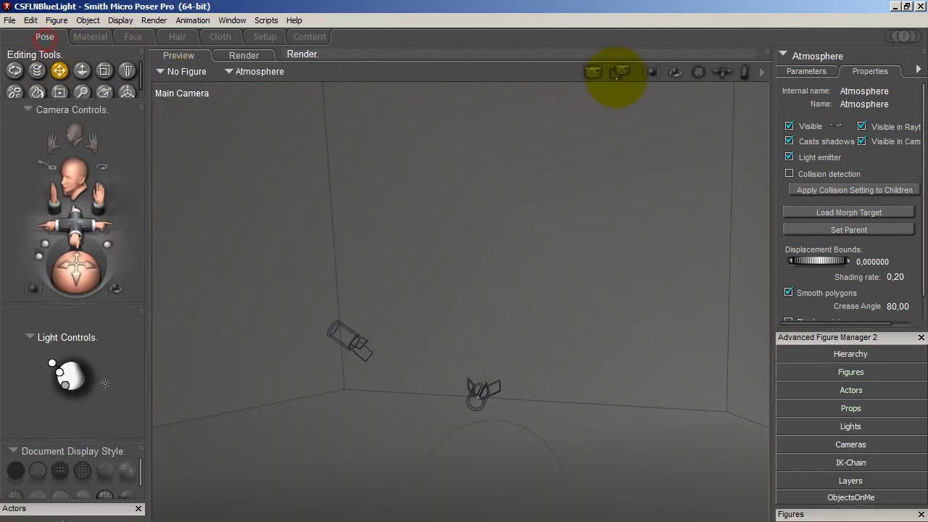
pyautogui.click(621, 69)
pyautogui.moveTo(571, 427); pyautogui.dragTo(283, 227)
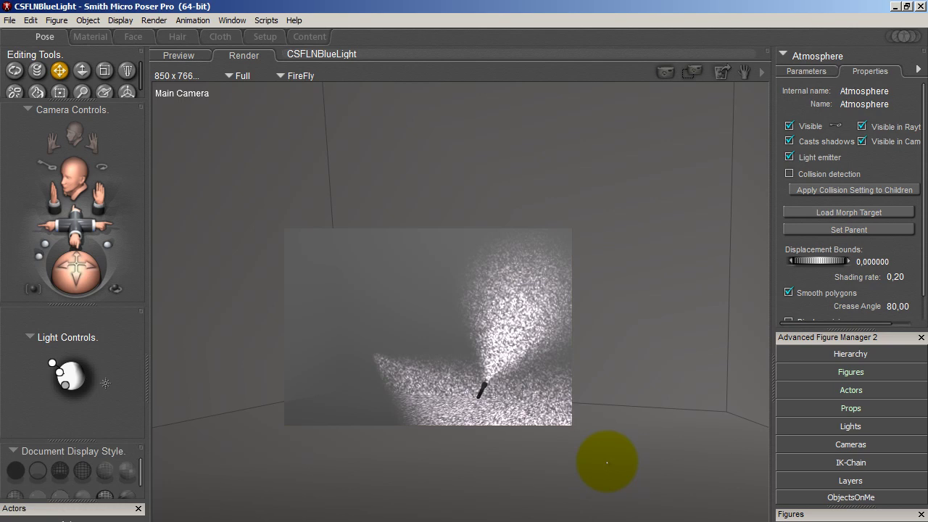
pyautogui.click(332, 336)
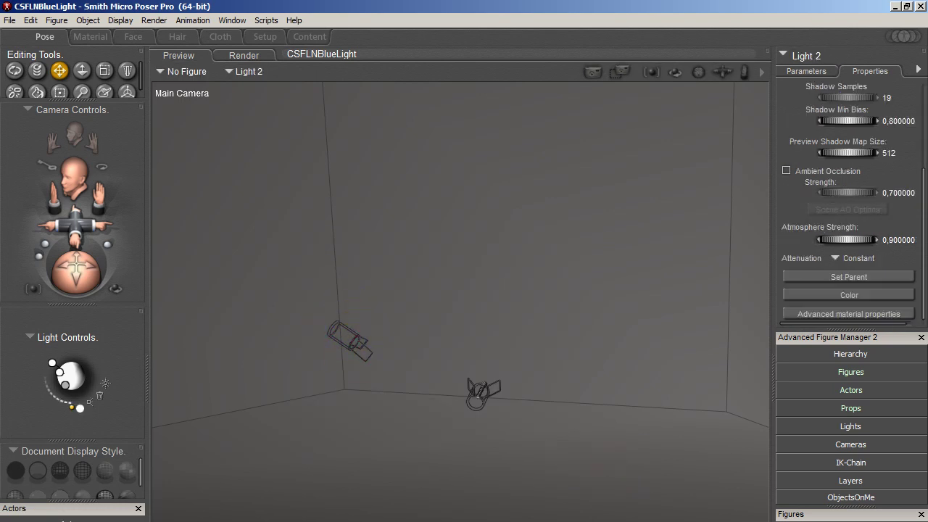
# Select Light 2 and delete it from the scene.
pyautogui.click(413, 424)
pyautogui.click(366, 345)
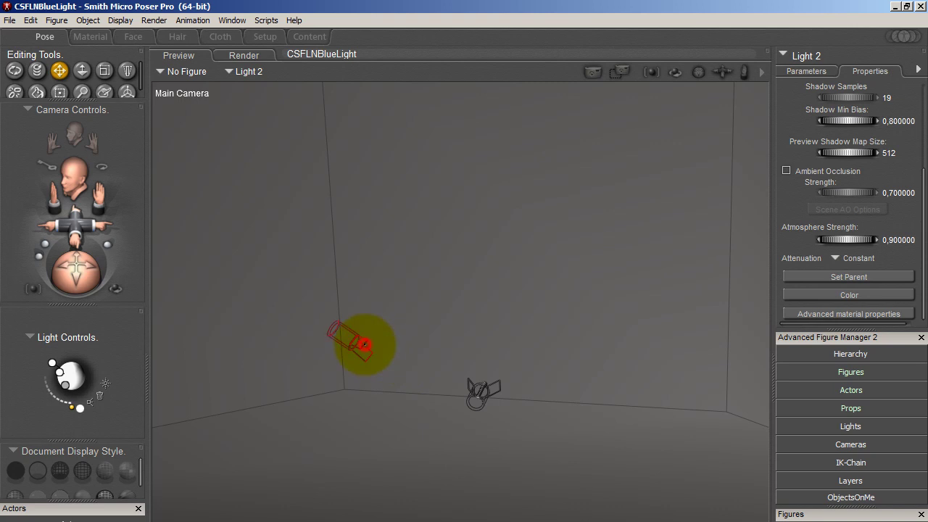
pyautogui.rightClick(352, 340)
pyautogui.click(98, 395)
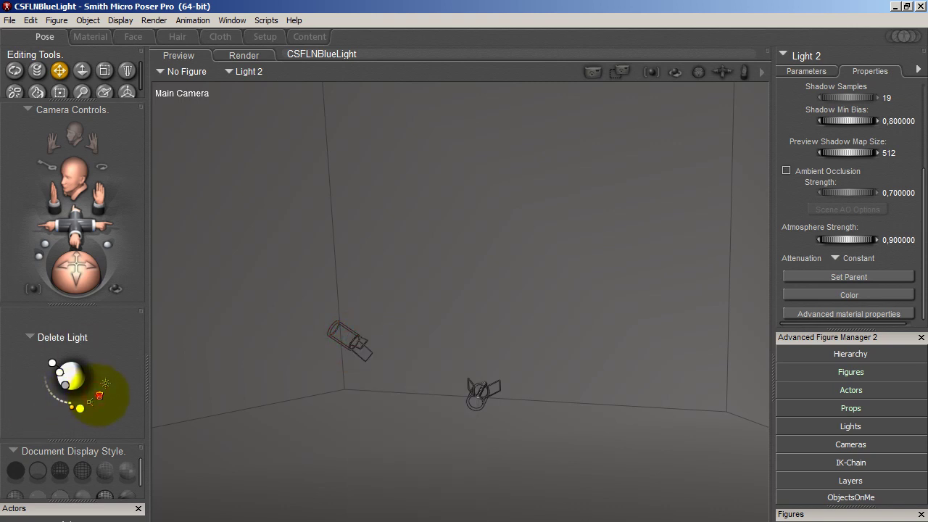
pyautogui.click(536, 418)
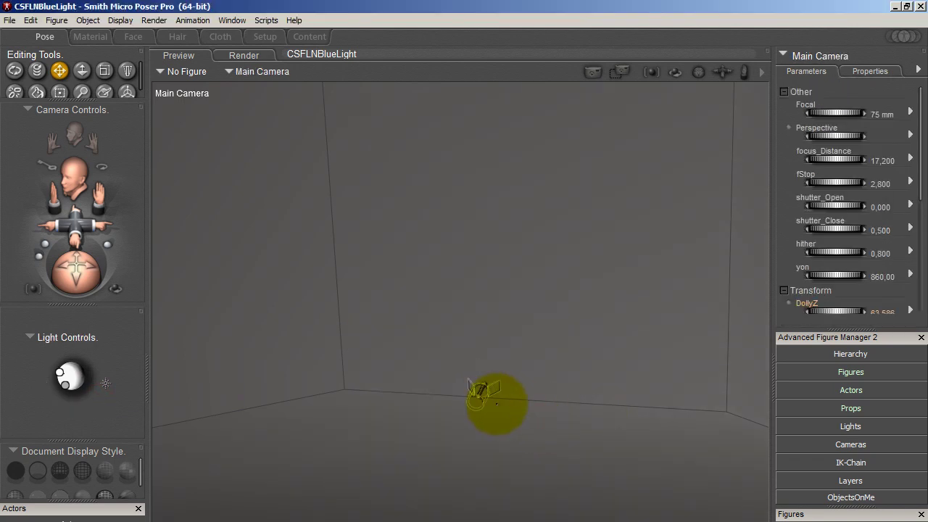
# Set the Atmosphere Blender's Blending to 0 and area-render the flashlight beam.
pyautogui.click(85, 36)
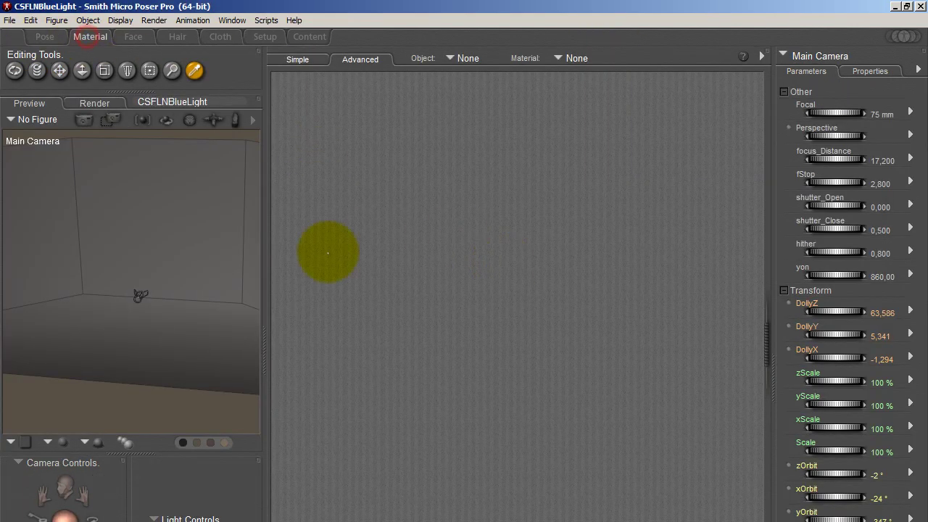
pyautogui.click(461, 59)
pyautogui.click(494, 102)
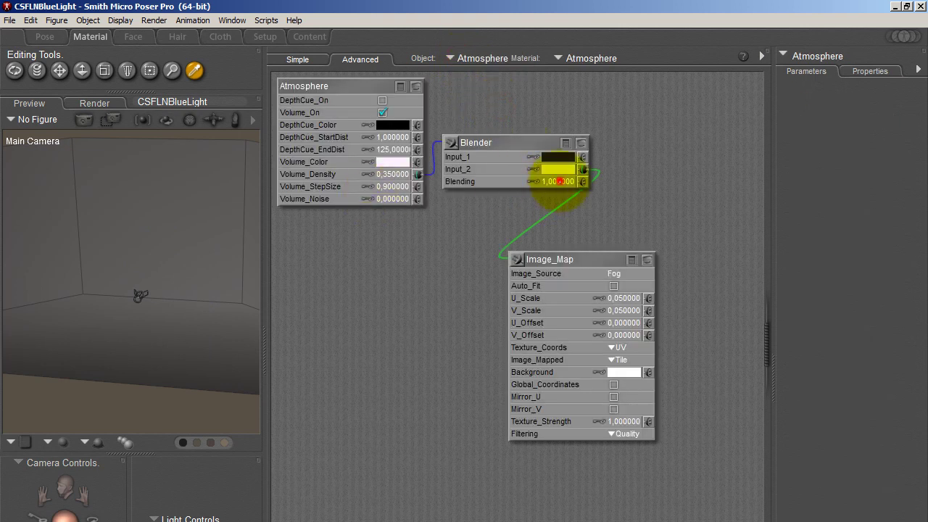
pyautogui.click(561, 182)
pyautogui.write('0')
pyautogui.press('Return')
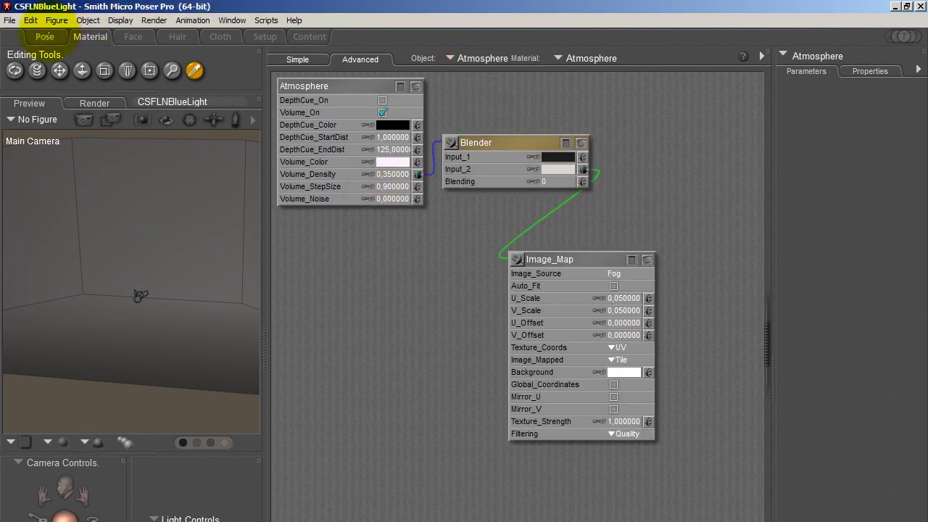
pyautogui.click(45, 36)
pyautogui.click(620, 71)
pyautogui.moveTo(587, 435); pyautogui.dragTo(373, 255)
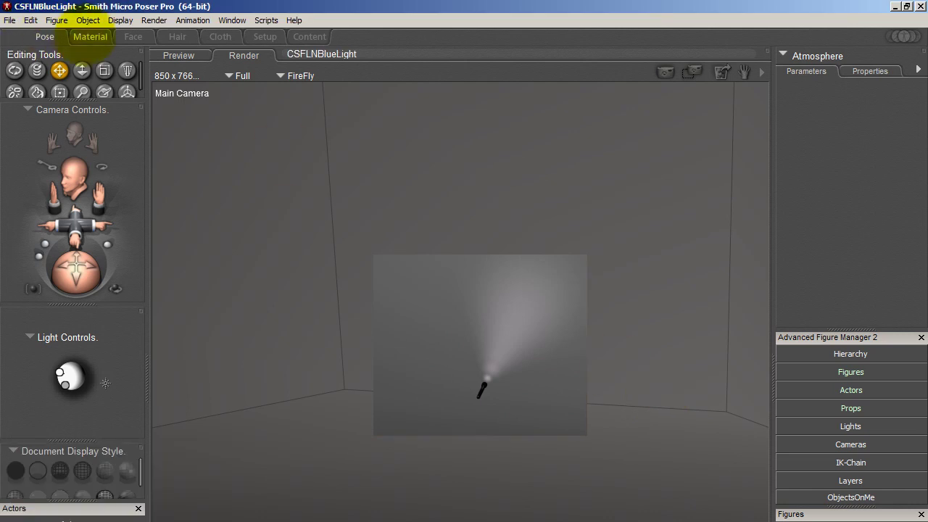
# Change Blending to 0.1 and area-render the beam again.
pyautogui.click(90, 36)
pyautogui.click(559, 182)
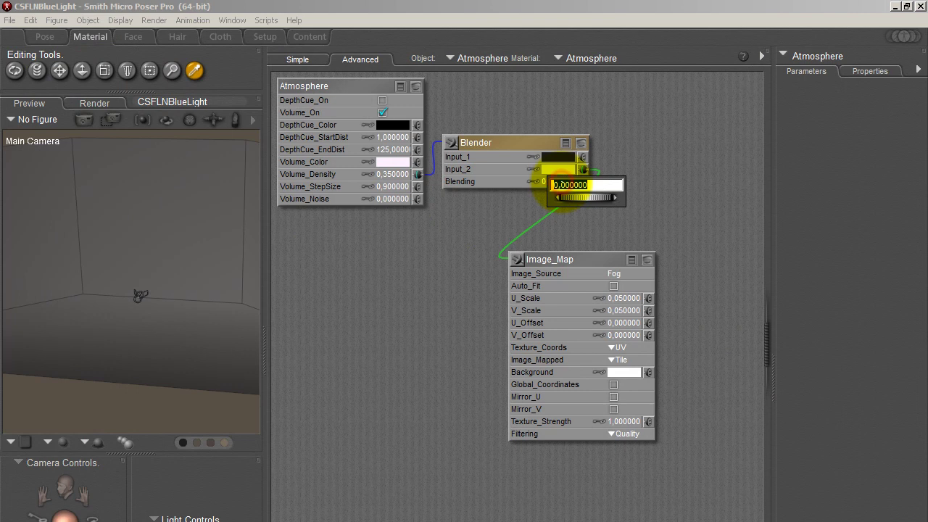
pyautogui.press('Return')
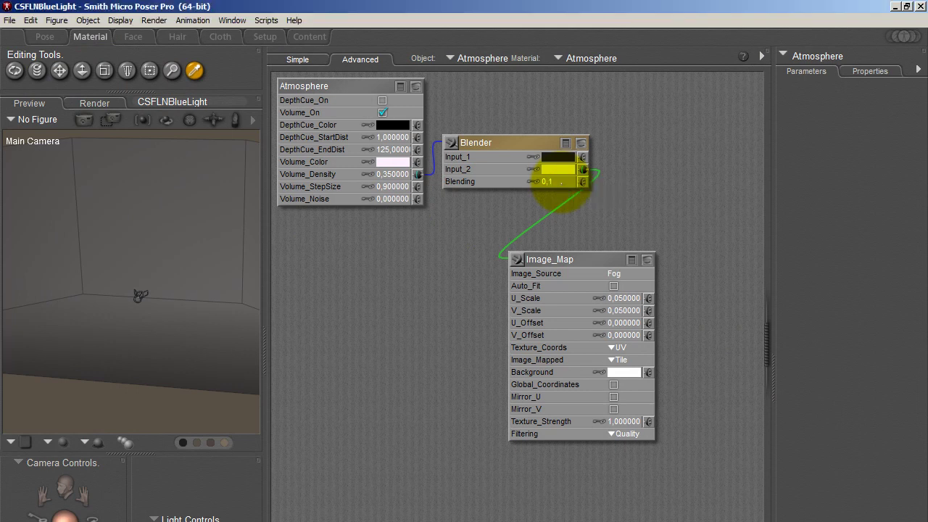
pyautogui.click(44, 36)
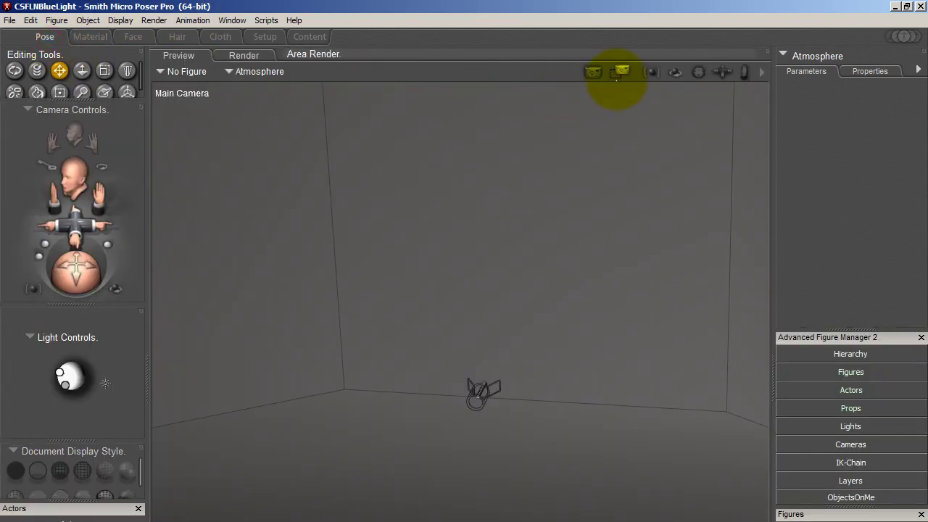
pyautogui.click(619, 71)
pyautogui.moveTo(562, 467); pyautogui.dragTo(350, 216)
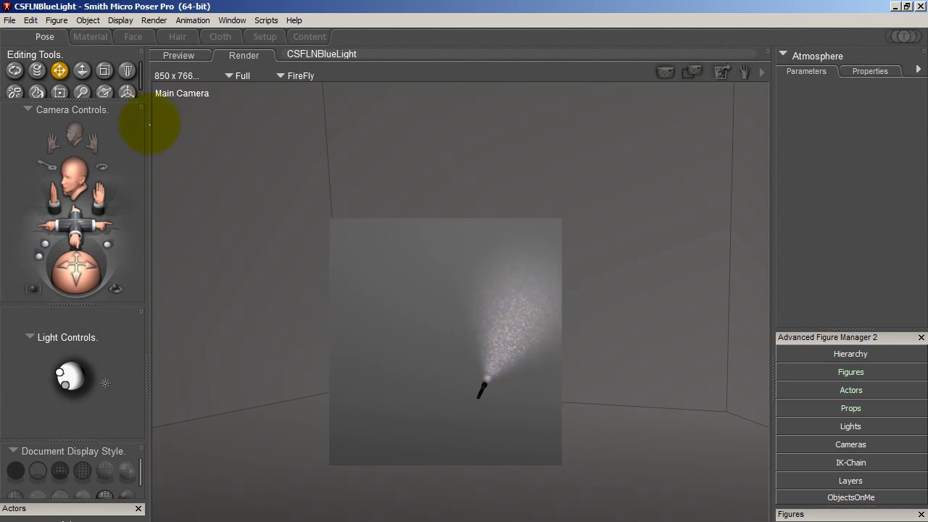
# Set the fog Image_Map's U_Scale and V_Scale to 0,005.
pyautogui.click(90, 36)
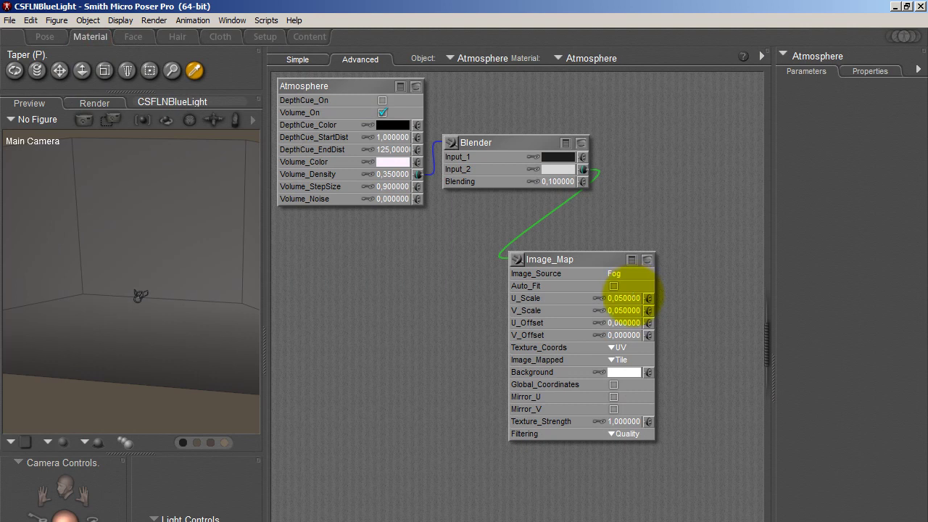
pyautogui.click(622, 298)
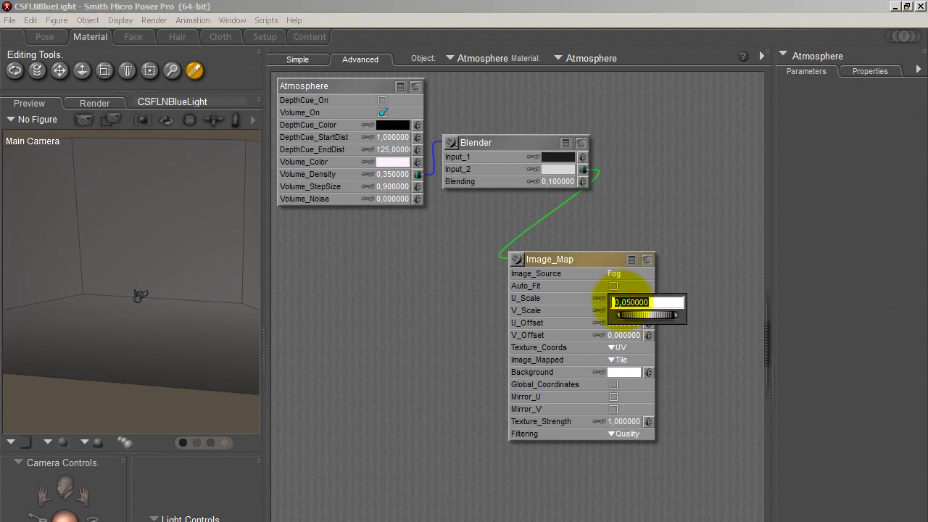
pyautogui.click(555, 300)
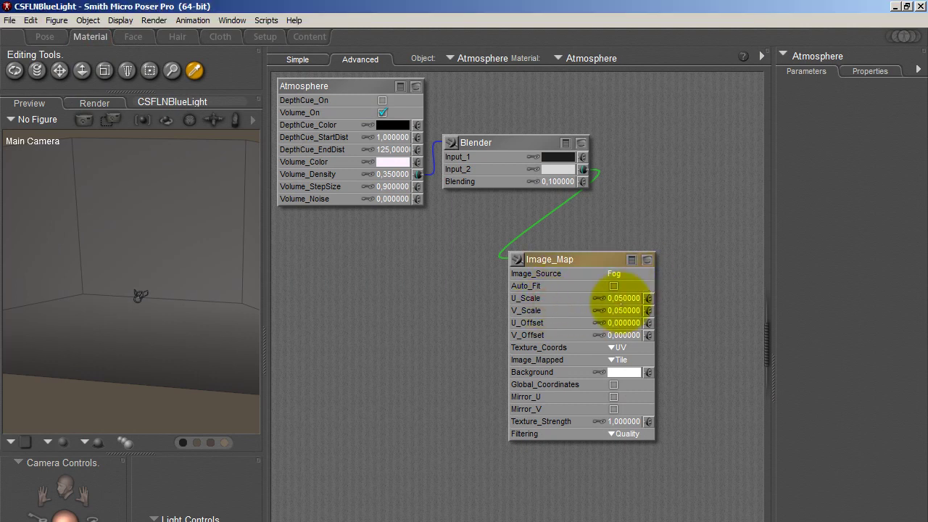
pyautogui.click(620, 305)
pyautogui.write('0,005')
pyautogui.press('Return')
pyautogui.click(628, 311)
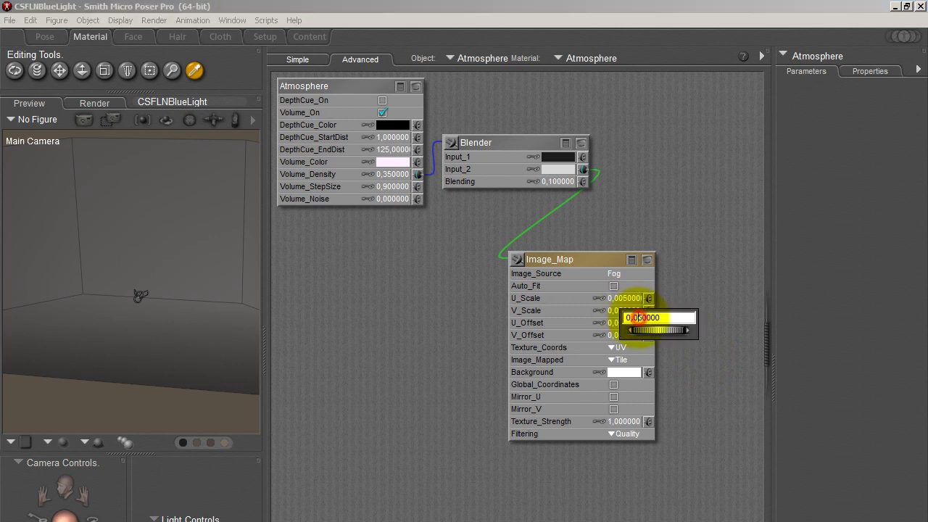
pyautogui.write('0,005')
pyautogui.press('Return')
# Area-render the flashlight beam and step through the animation frames.
pyautogui.click(44, 36)
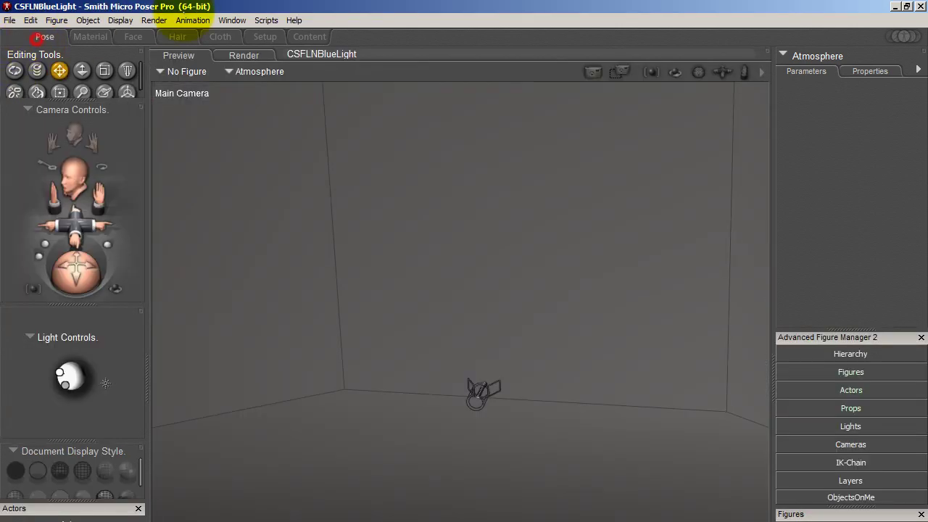
pyautogui.click(620, 71)
pyautogui.moveTo(547, 478); pyautogui.dragTo(334, 200)
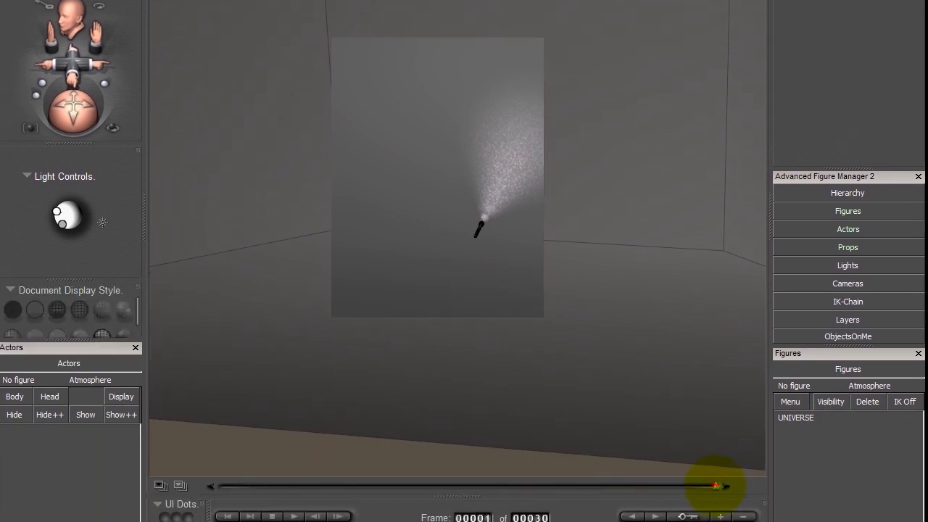
pyautogui.moveTo(715, 485)
pyautogui.mouseDown()
pyautogui.moveTo(242, 485)
pyautogui.moveTo(713, 485)
pyautogui.mouseUp()
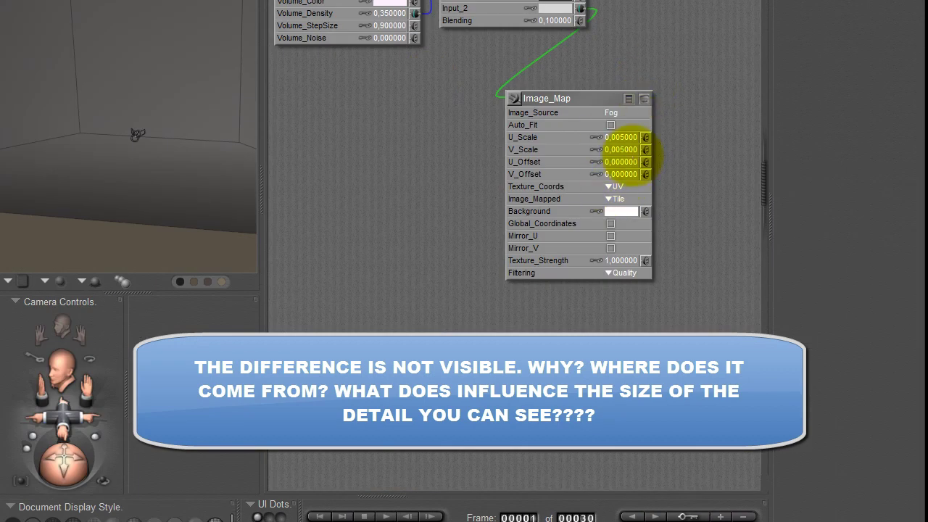
# Set Image_Map Filtering to Crisp, U and V scales to 0,0005, and render the beam.
pyautogui.click(612, 272)
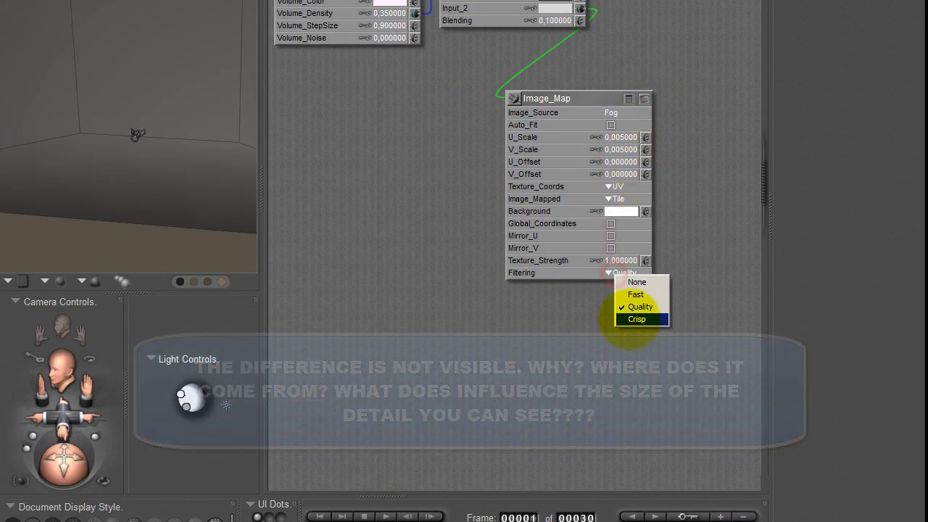
pyautogui.click(627, 316)
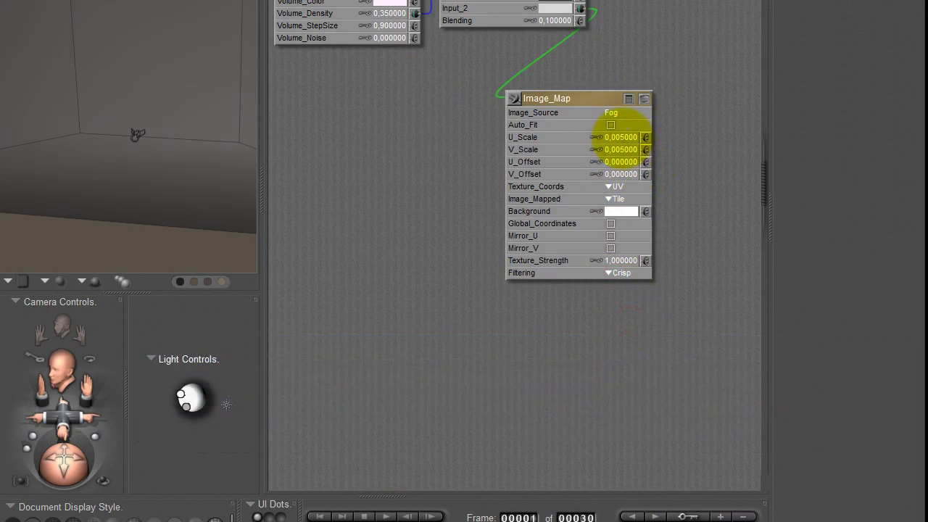
pyautogui.click(620, 137)
pyautogui.write('0,0005')
pyautogui.press('Return')
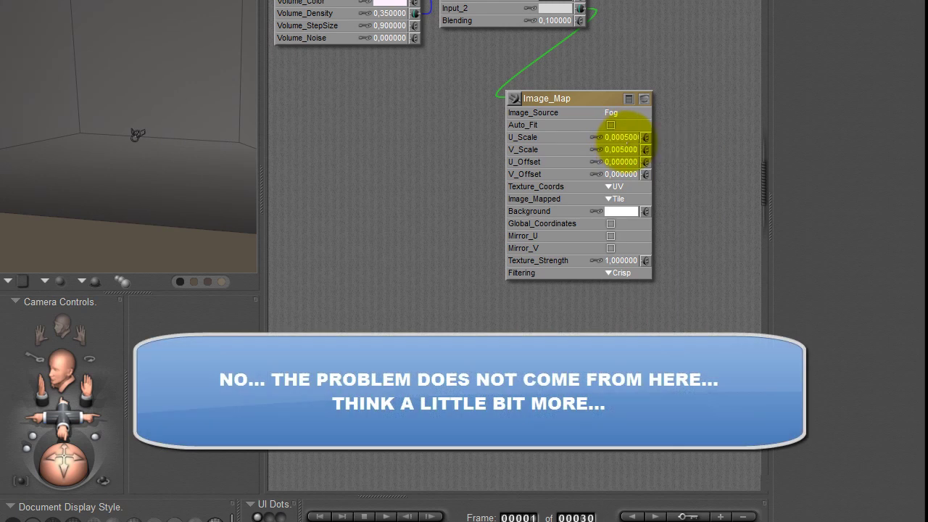
pyautogui.click(620, 149)
pyautogui.write('0,0005')
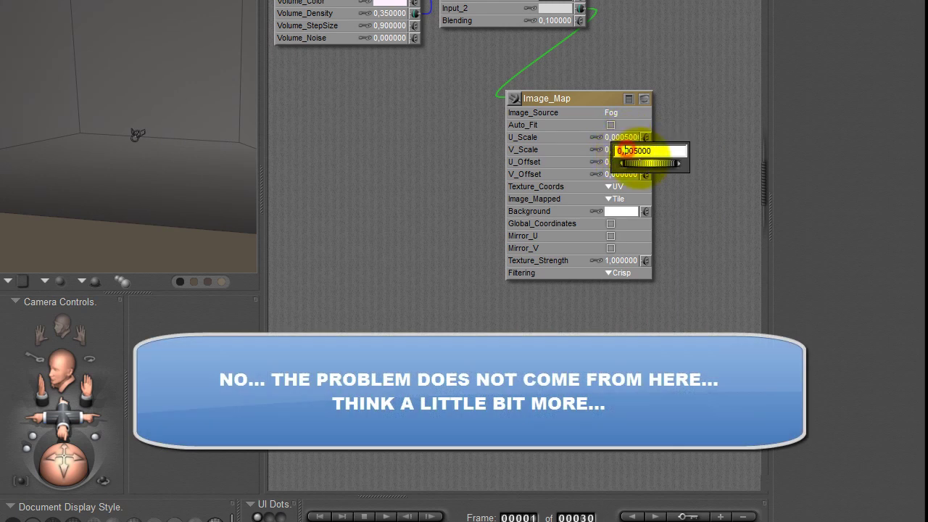
pyautogui.press('Return')
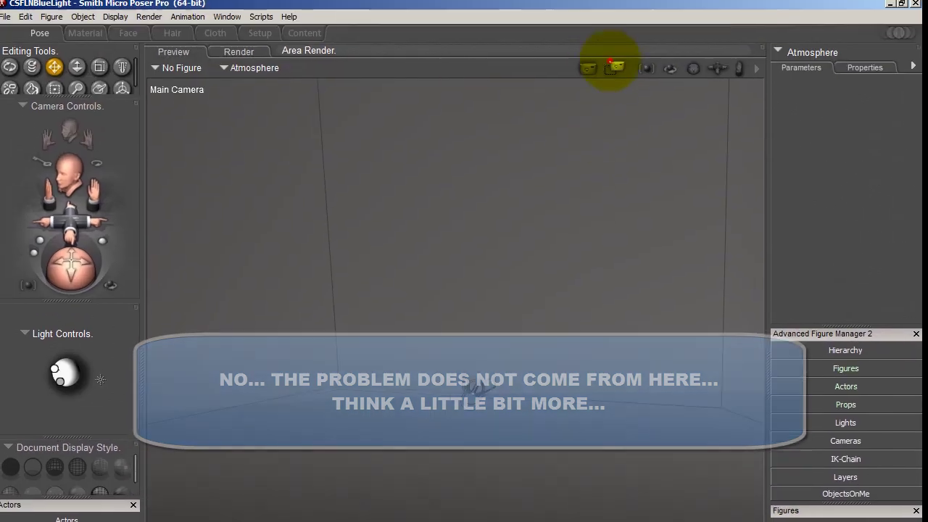
pyautogui.click(611, 67)
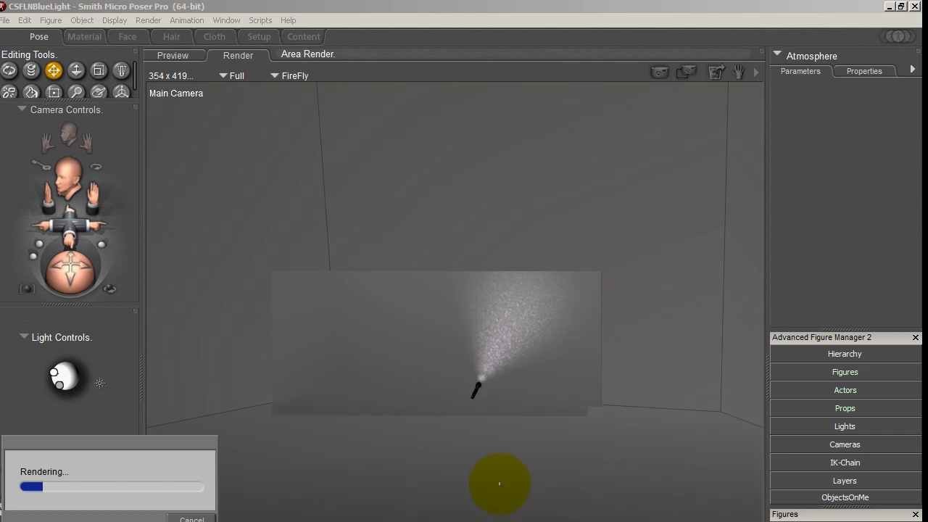
# Change the Image_Map U_Scale and V_Scale to 0.1 and area-render the beam.
pyautogui.click(84, 36)
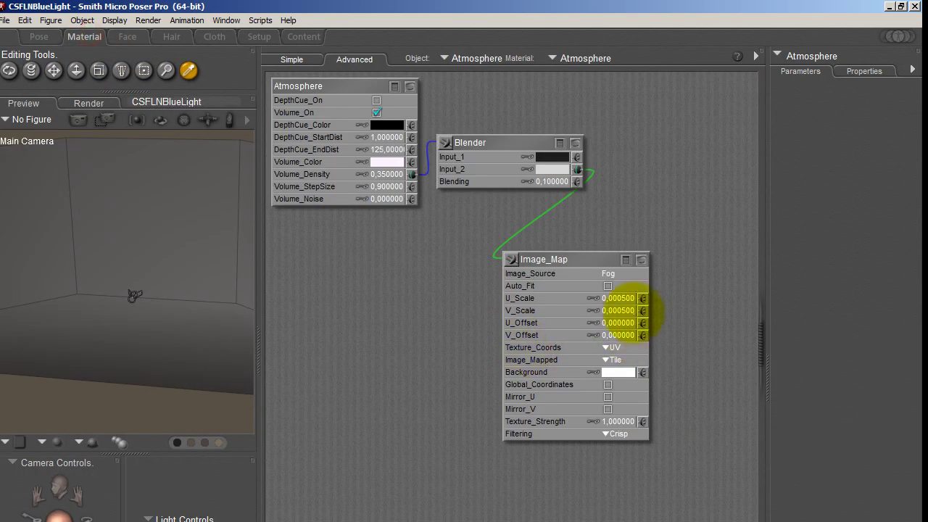
pyautogui.click(616, 298)
pyautogui.write('0.1')
pyautogui.press('Return')
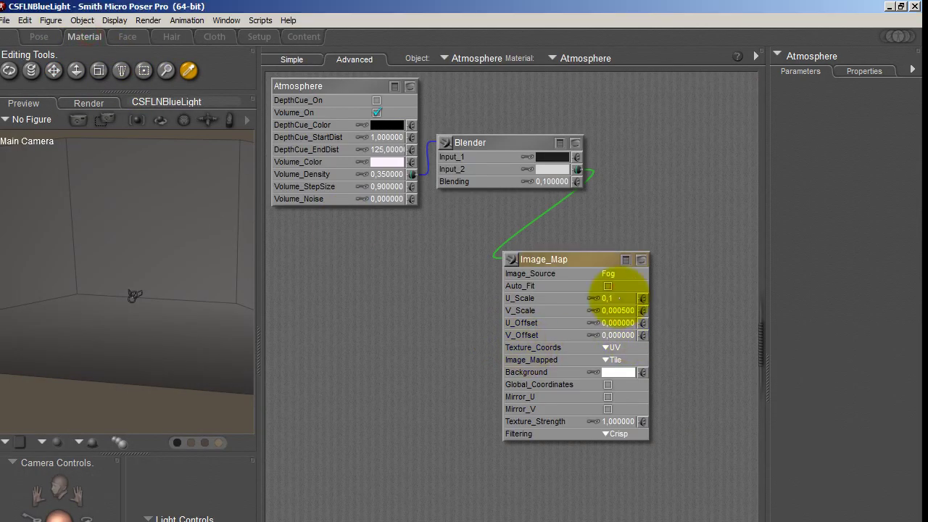
pyautogui.click(613, 310)
pyautogui.write('0.1')
pyautogui.press('Return')
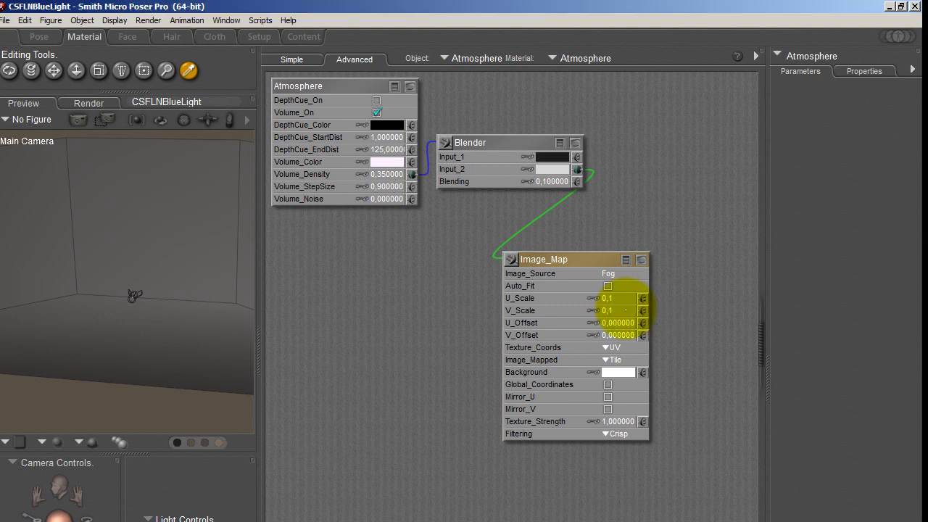
pyautogui.click(39, 36)
pyautogui.click(587, 70)
pyautogui.moveTo(608, 445); pyautogui.dragTo(406, 230)
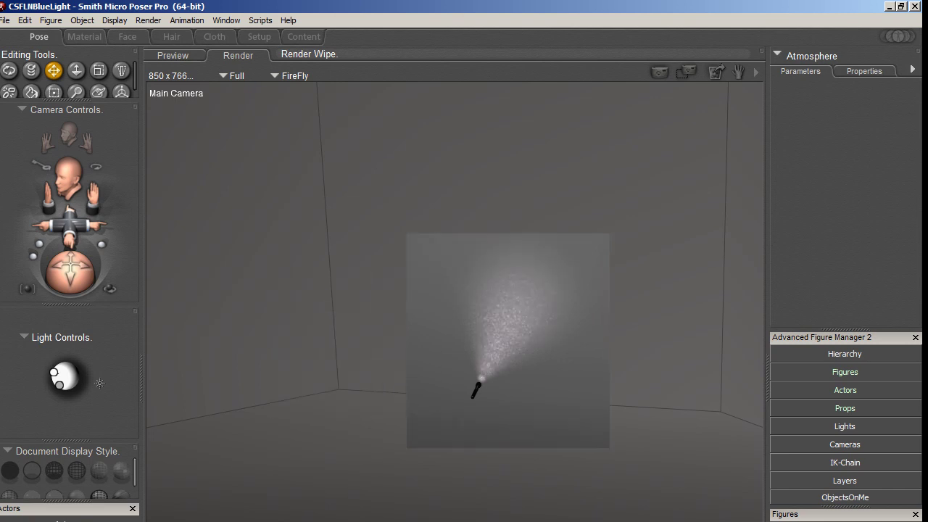
# In Render Settings, set the FireFly minimum shading rate to 0,01.
pyautogui.click(148, 21)
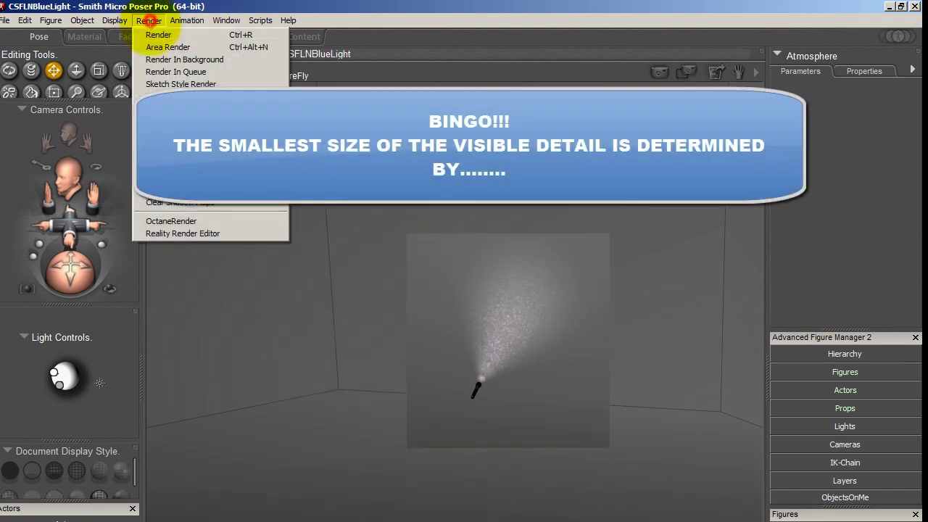
pyautogui.click(174, 109)
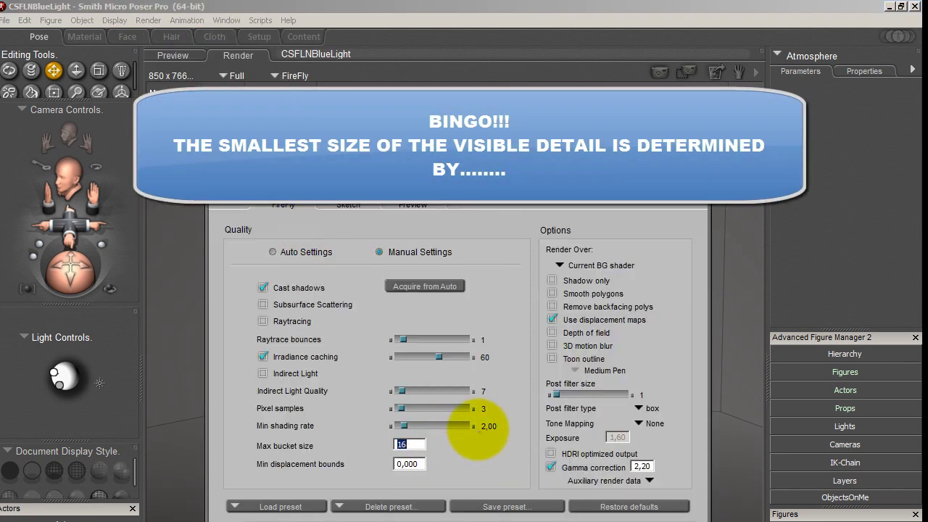
pyautogui.click(488, 425)
pyautogui.write('0,01')
pyautogui.press('Return')
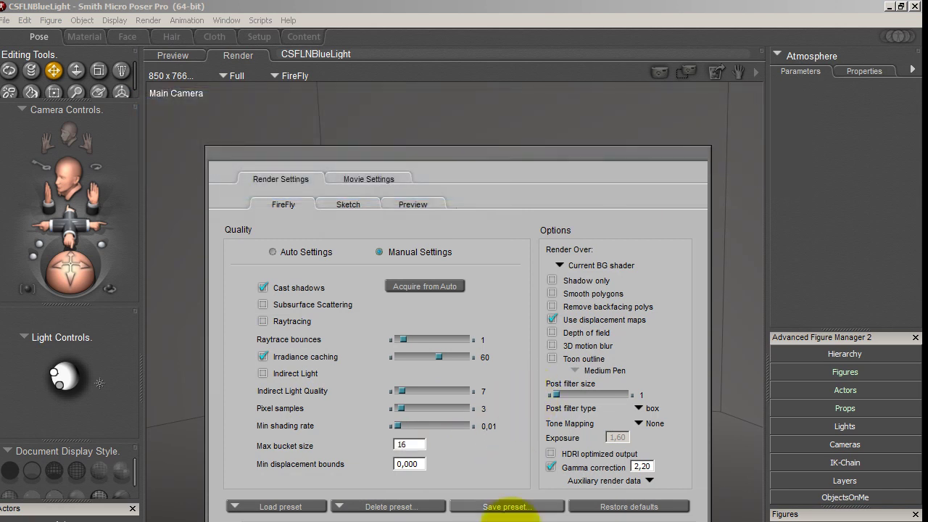
pyautogui.click(510, 518)
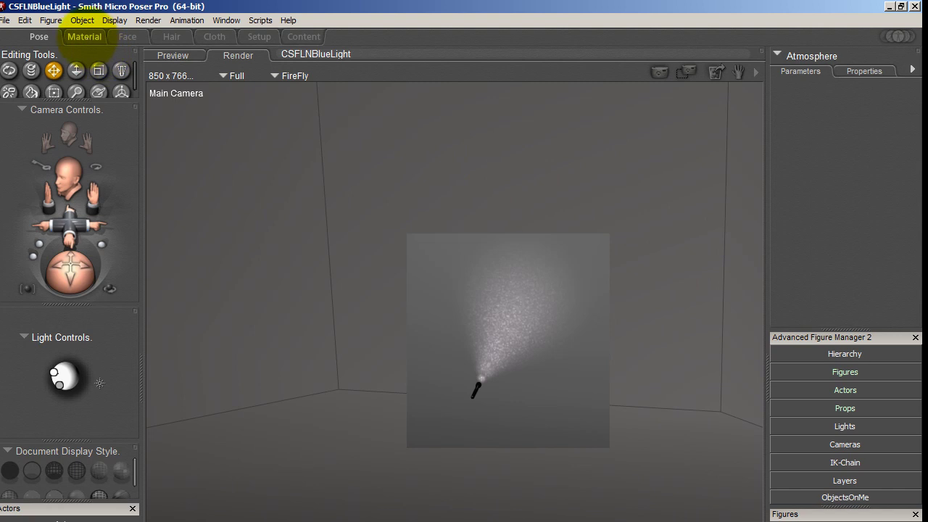
# Area-render the flashlight beam region in the Pose room.
pyautogui.click(84, 36)
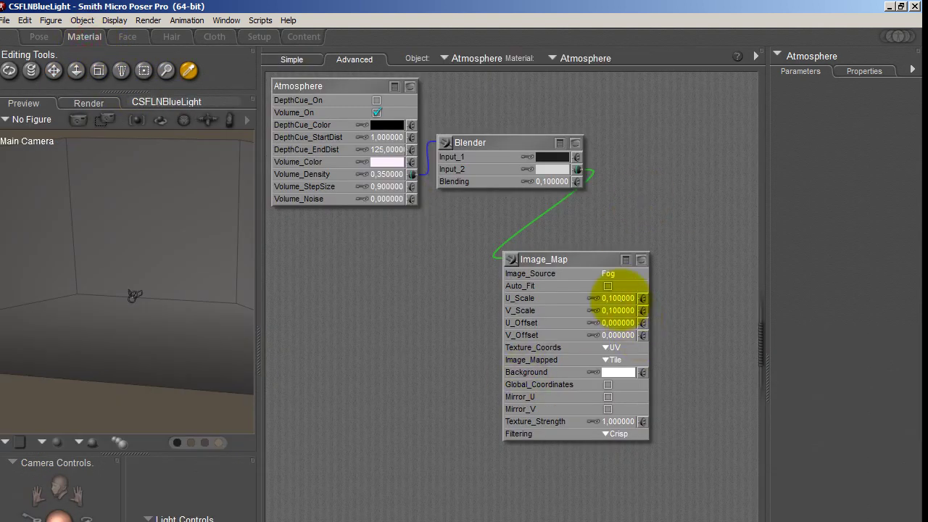
pyautogui.click(39, 36)
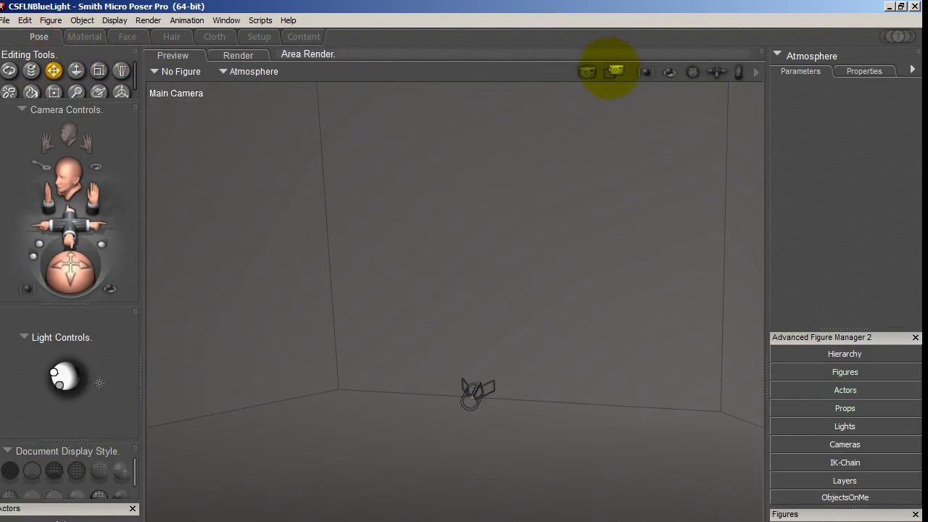
pyautogui.click(613, 71)
pyautogui.moveTo(543, 422); pyautogui.dragTo(429, 261)
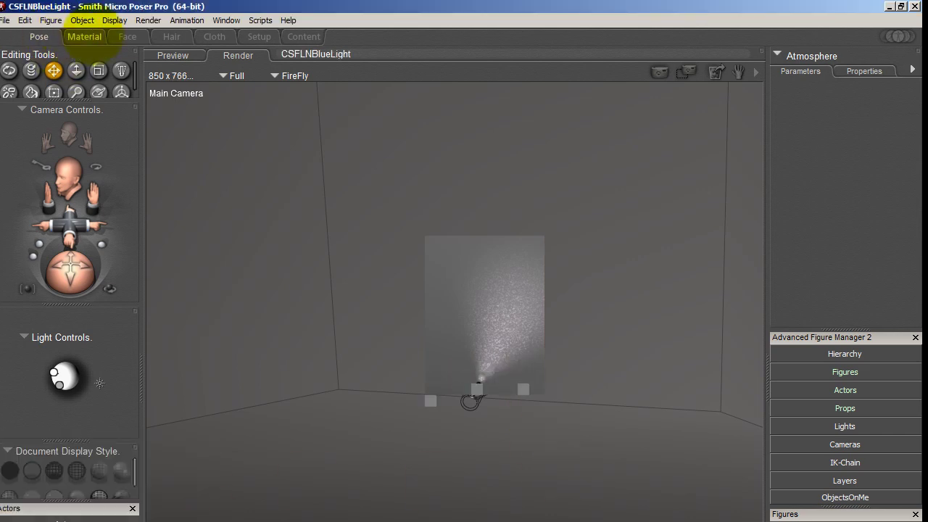
# Set the fog Image_Map's U_Scale and V_Scale to 0.05.
pyautogui.click(96, 35)
pyautogui.click(619, 295)
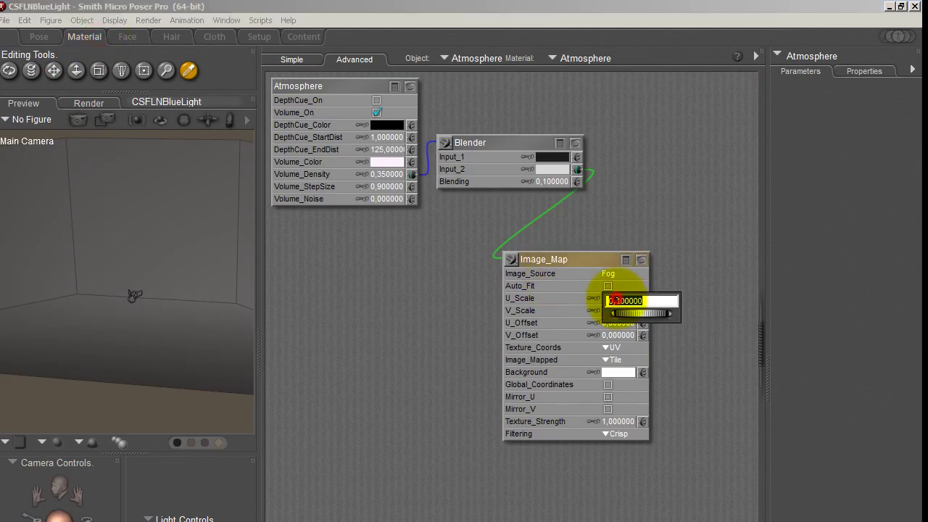
pyautogui.write('0.05')
pyautogui.press('Return')
pyautogui.click(616, 310)
pyautogui.write('0.05')
pyautogui.press('Return')
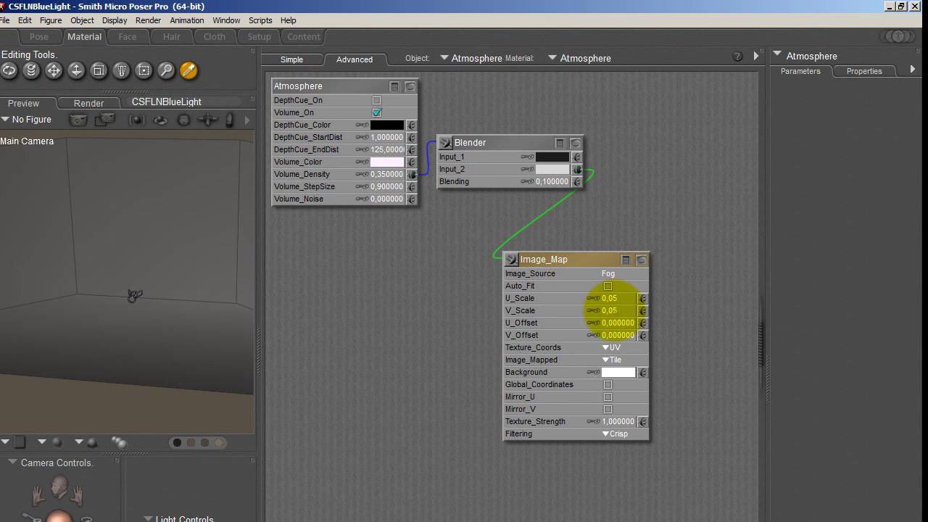
# Area-render the flashlight beam, then scrub the timeline to watch the spotlight move.
pyautogui.click(39, 36)
pyautogui.click(608, 72)
pyautogui.moveTo(543, 422); pyautogui.dragTo(425, 236)
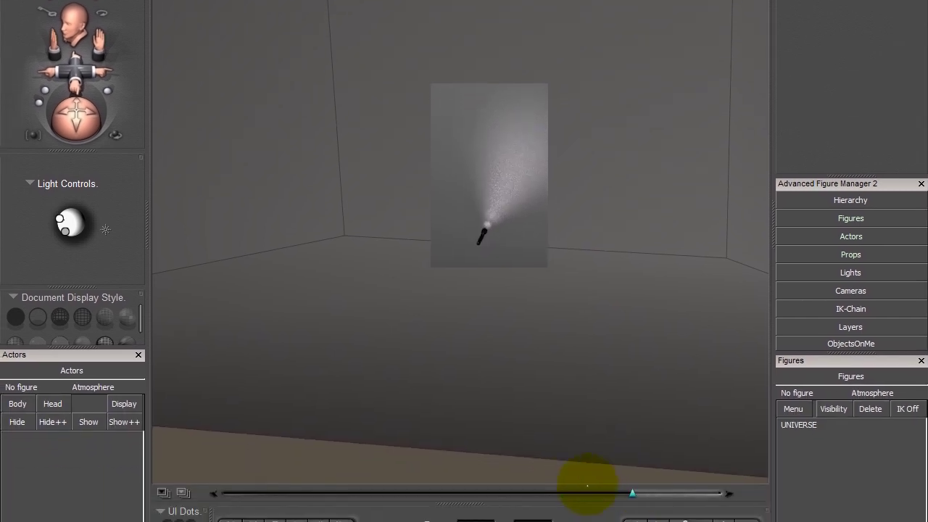
pyautogui.moveTo(590, 484); pyautogui.dragTo(718, 493)
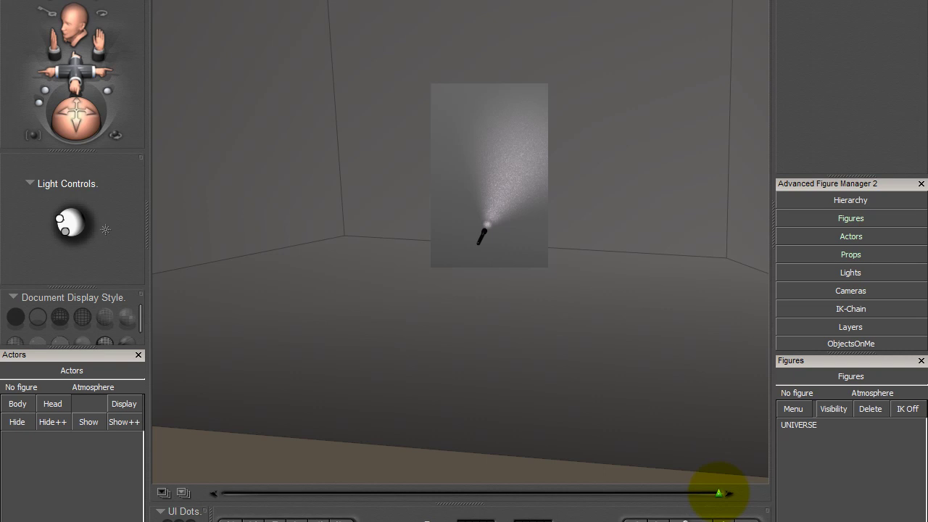
pyautogui.moveTo(719, 493); pyautogui.dragTo(754, 494)
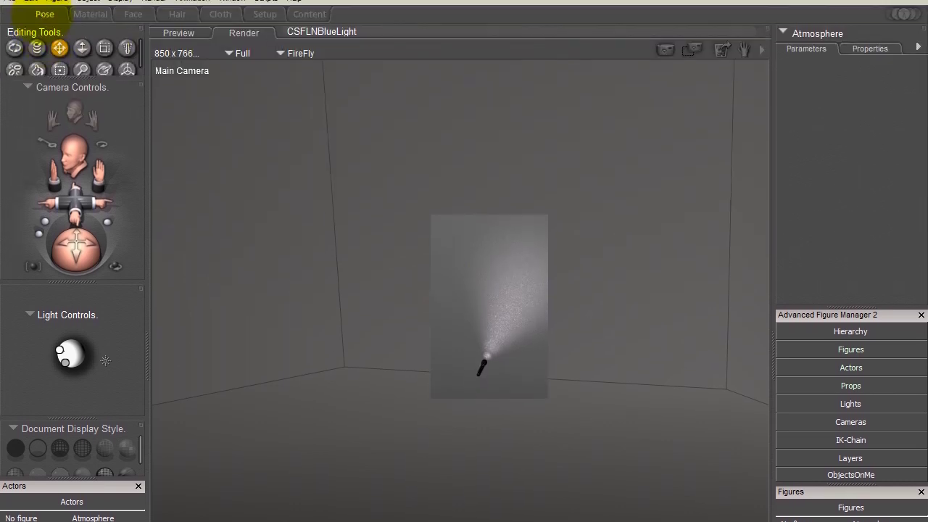
# Set the atmosphere Blender's Blending to 0.01 and area-render the flashlight beam.
pyautogui.click(90, 15)
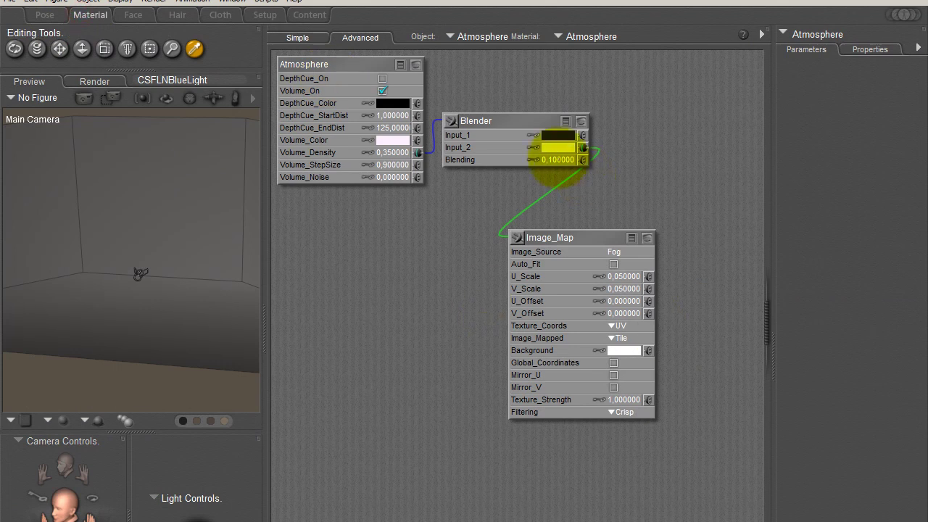
pyautogui.click(558, 159)
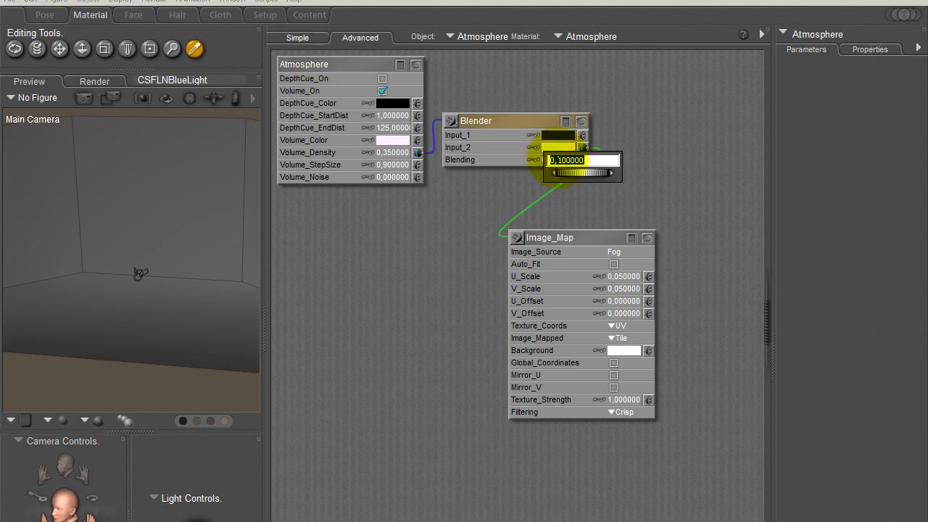
pyautogui.write('0.01')
pyautogui.press('Return')
pyautogui.click(45, 14)
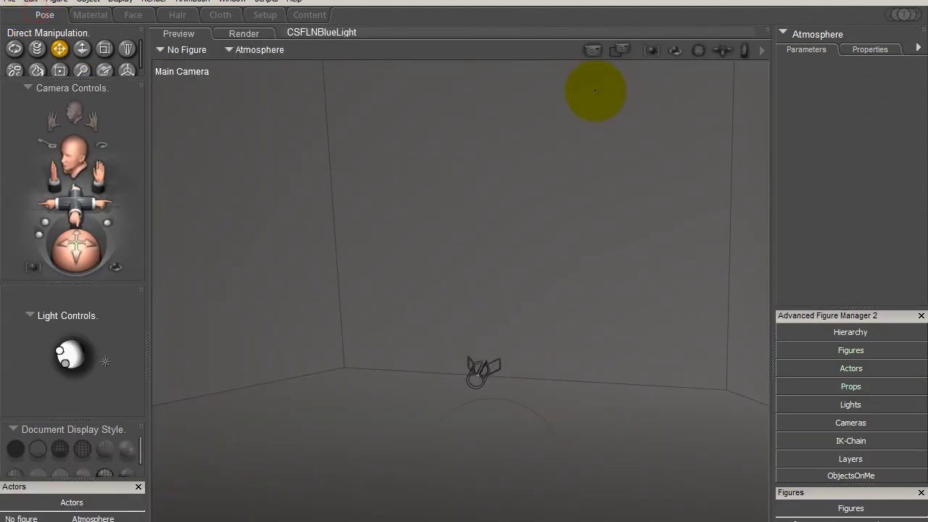
pyautogui.click(618, 49)
pyautogui.moveTo(413, 265); pyautogui.dragTo(580, 425)
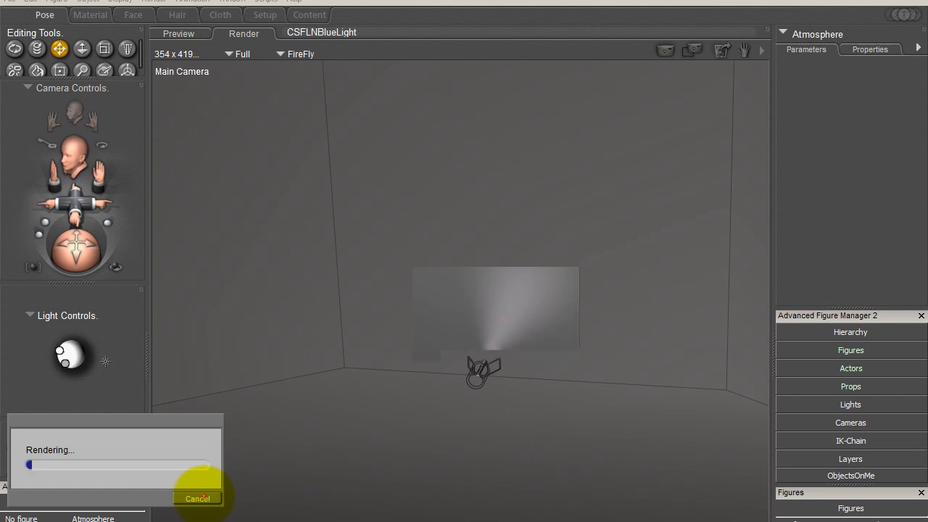
# Raise the Blending to 0.7 and area-render the beam again.
pyautogui.click(89, 14)
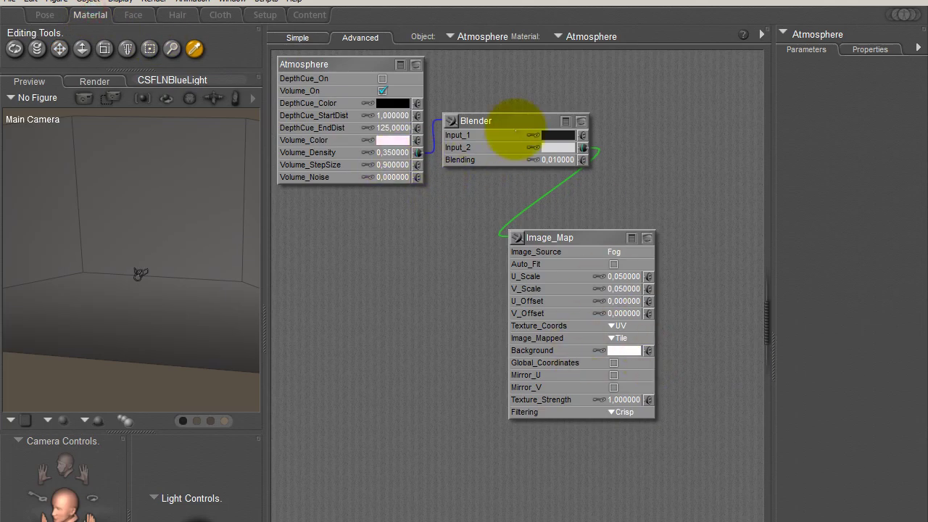
pyautogui.click(557, 160)
pyautogui.write('0.7')
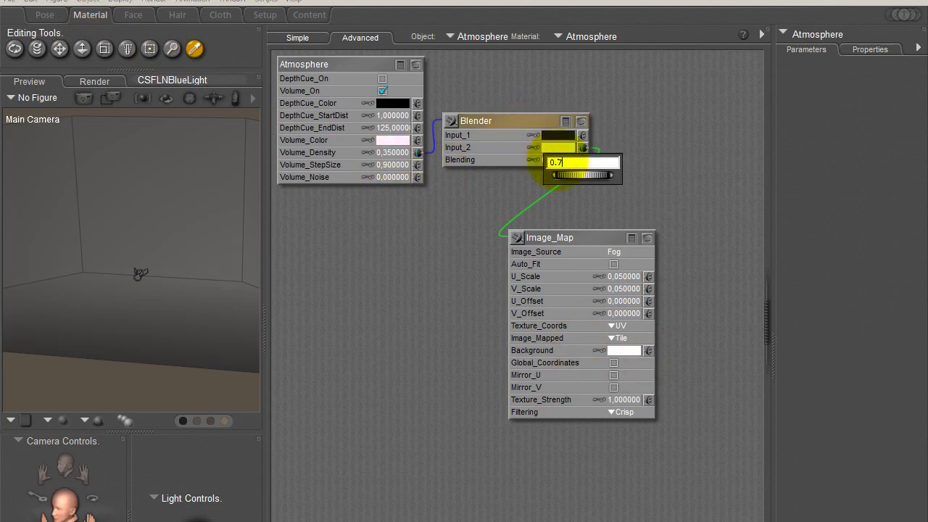
pyautogui.press('Return')
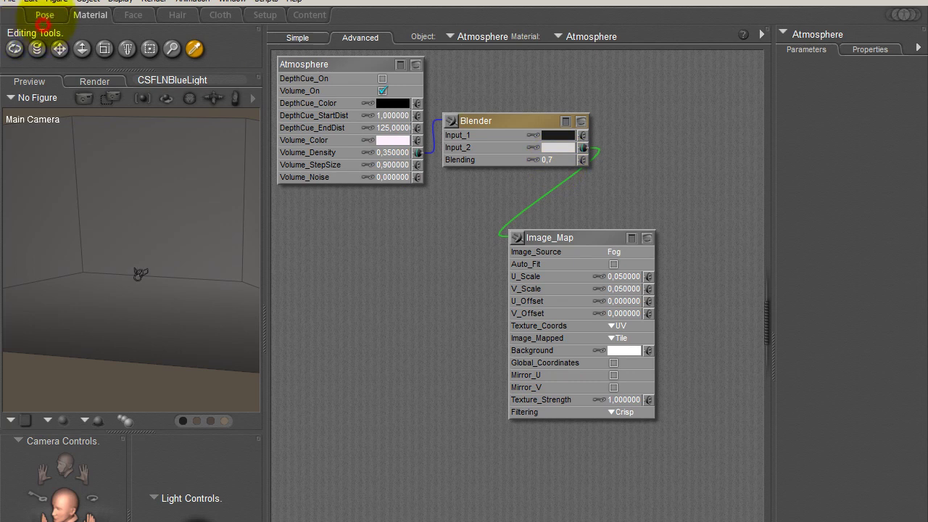
pyautogui.click(44, 14)
pyautogui.click(618, 50)
pyautogui.moveTo(428, 201); pyautogui.dragTo(563, 417)
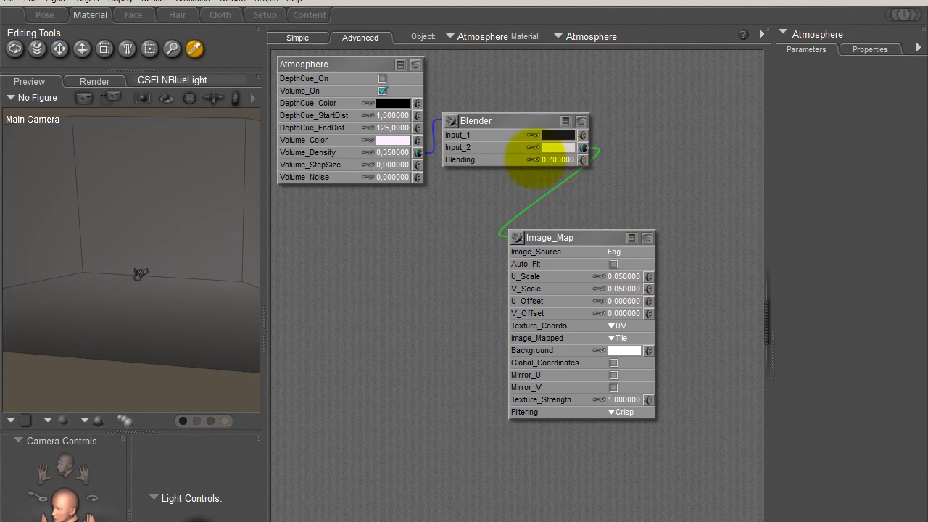
# Set the Blender's Blending to 0.1 and the atmosphere's Volume_StepSize to 3.
pyautogui.click(550, 160)
pyautogui.write('0.1')
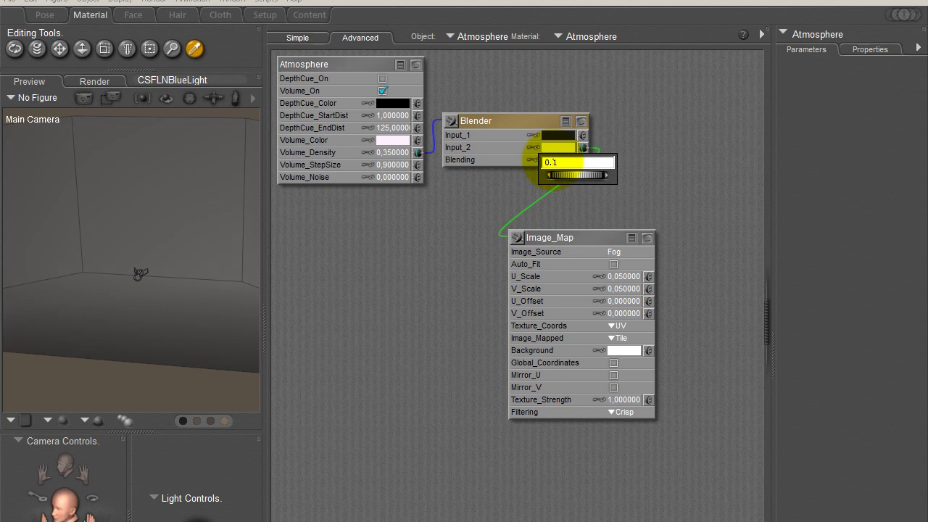
pyautogui.press('Return')
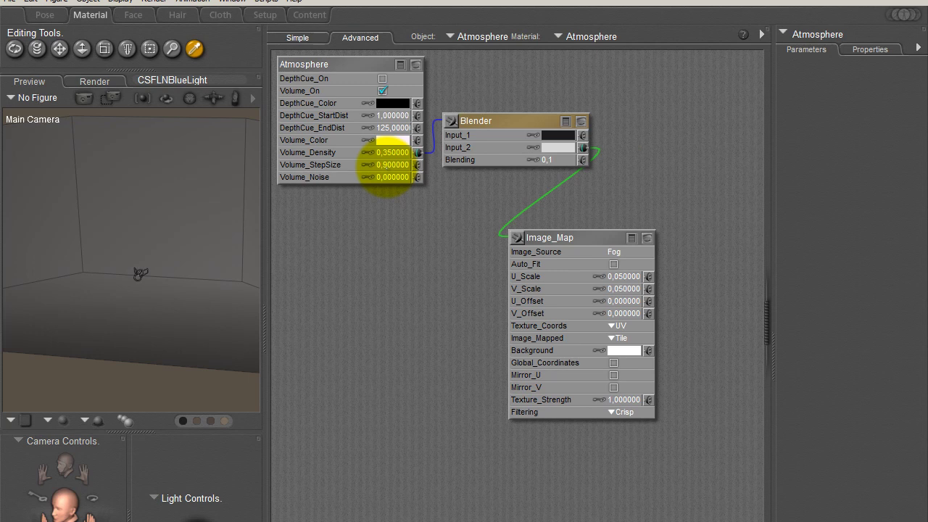
pyautogui.click(386, 165)
pyautogui.write('3')
pyautogui.press('Return')
# Area-render the flashlight beam, then return to the atmosphere node graph.
pyautogui.click(44, 14)
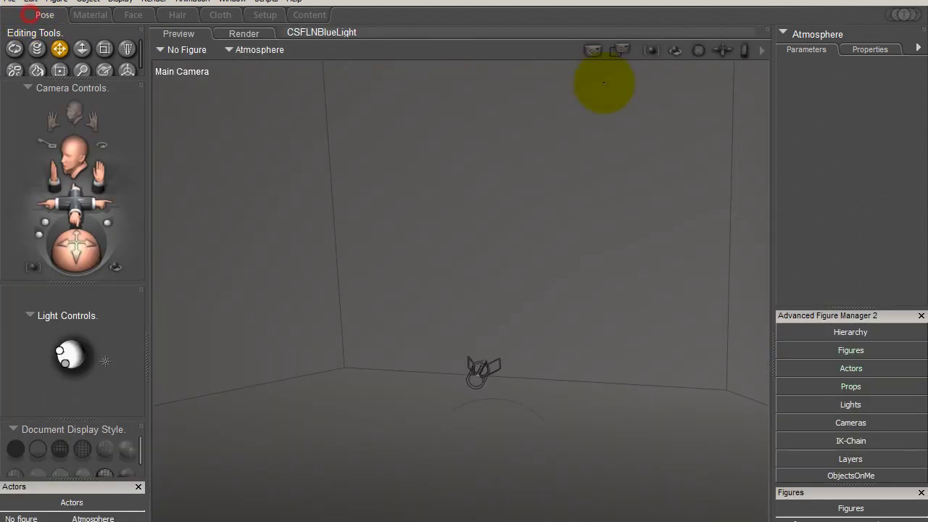
pyautogui.click(621, 50)
pyautogui.moveTo(400, 166); pyautogui.dragTo(608, 427)
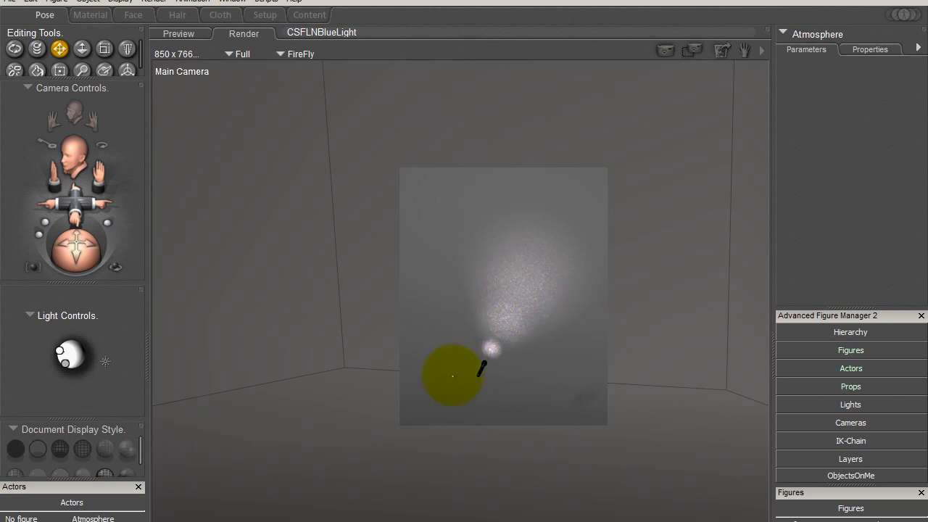
pyautogui.click(90, 14)
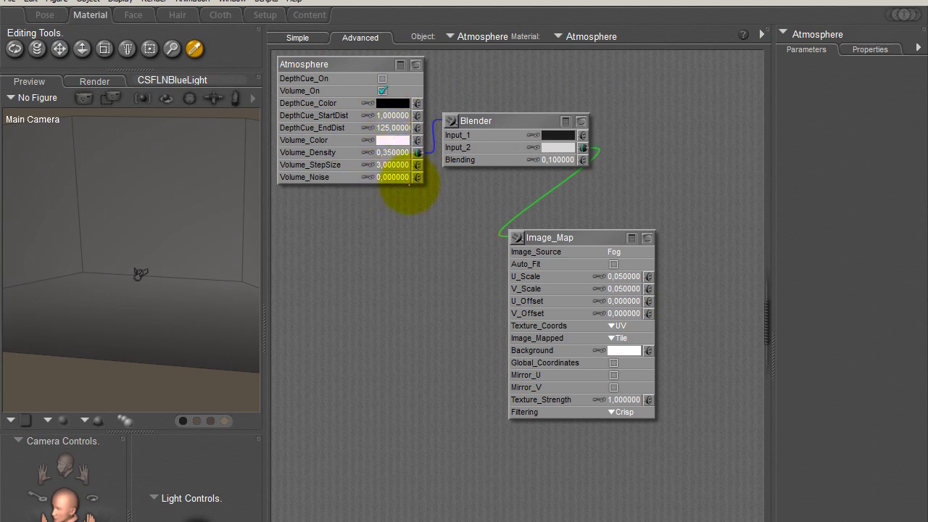
# Add a Turbulence 3D texture node, wire it into Volume_Density, and tidy the nodes.
pyautogui.rightClick(637, 137)
pyautogui.moveTo(681, 145)
pyautogui.moveTo(755, 201)
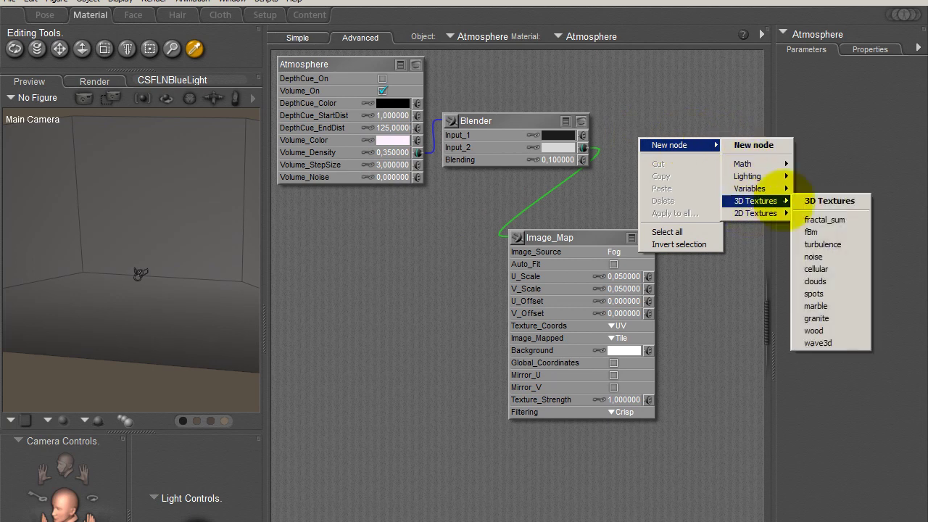
pyautogui.click(822, 244)
pyautogui.moveTo(686, 140); pyautogui.dragTo(418, 153)
pyautogui.moveTo(480, 119); pyautogui.dragTo(613, 116)
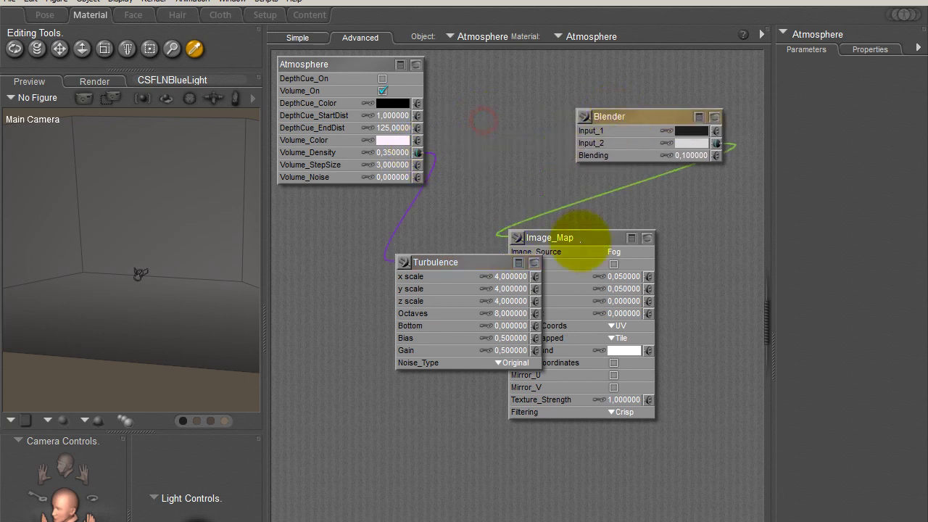
pyautogui.moveTo(580, 241); pyautogui.dragTo(674, 172)
pyautogui.moveTo(466, 263); pyautogui.dragTo(531, 200)
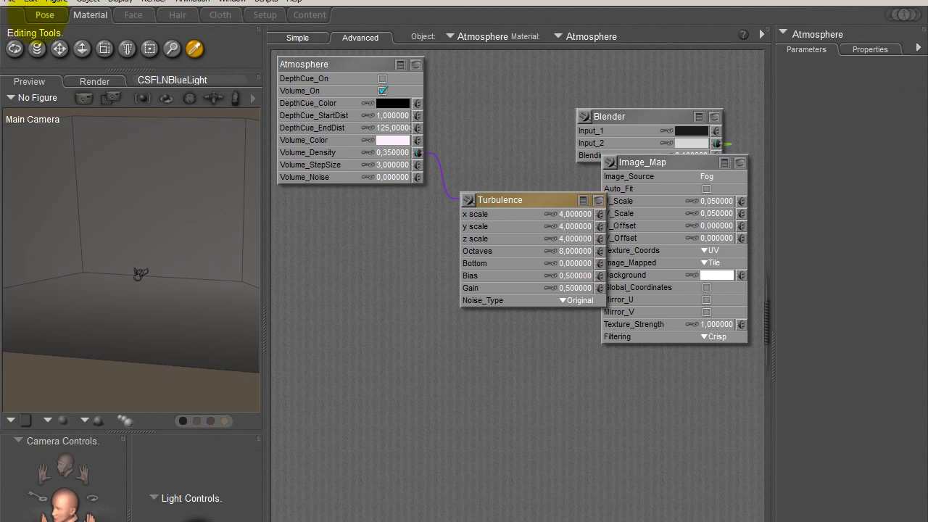
# Set the atmosphere's Volume_StepSize to 0.6.
pyautogui.click(392, 166)
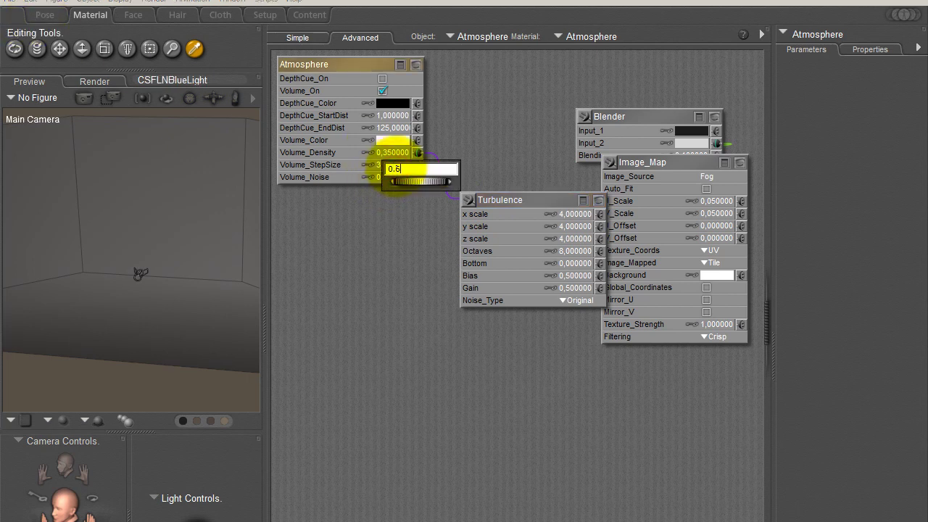
pyautogui.write('0.6')
pyautogui.press('Return')
pyautogui.click(44, 14)
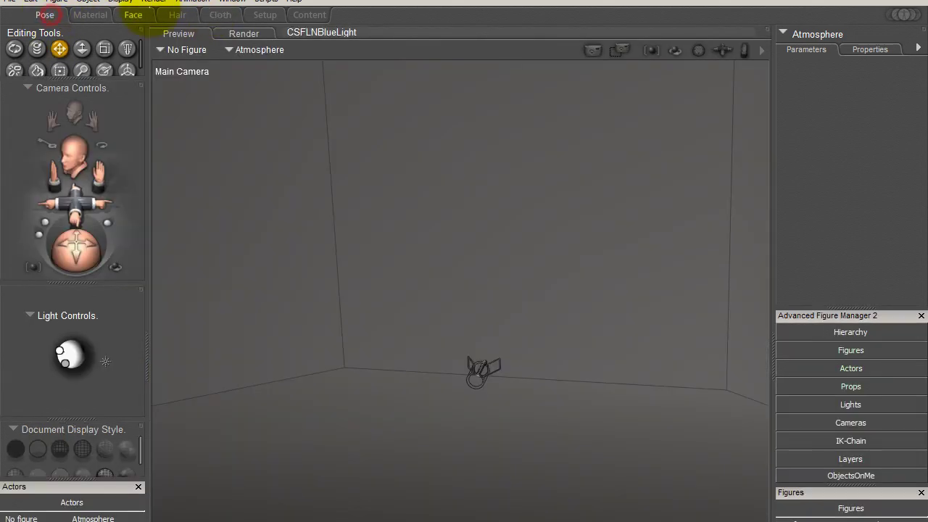
pyautogui.click(620, 49)
pyautogui.moveTo(387, 177); pyautogui.dragTo(568, 428)
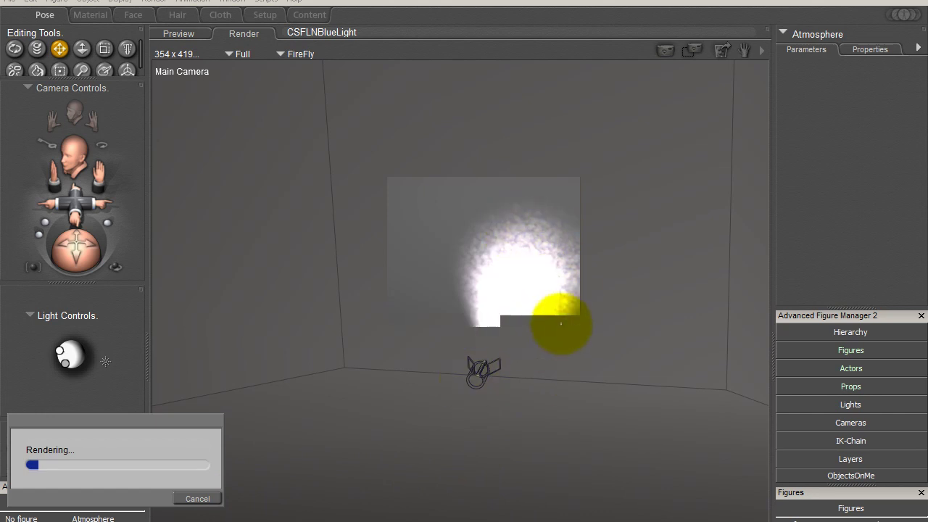
pyautogui.click(205, 498)
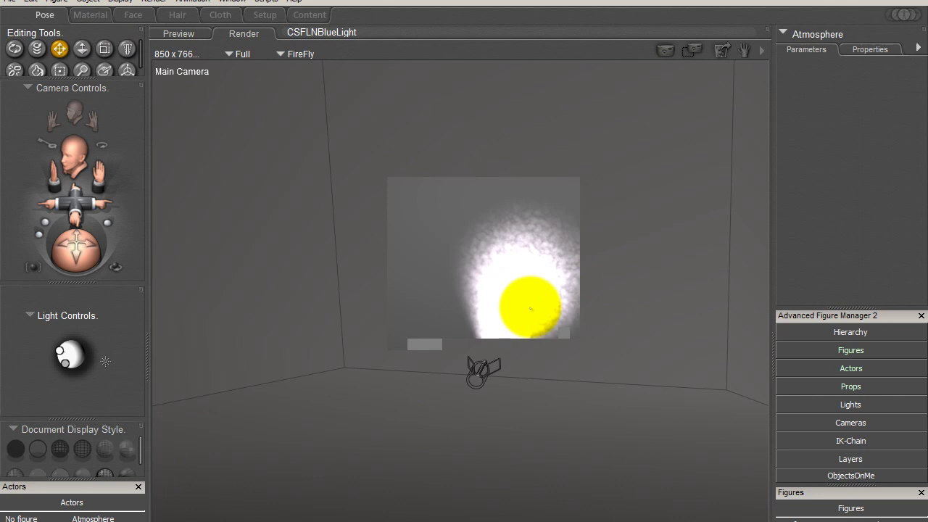
pyautogui.click(530, 307)
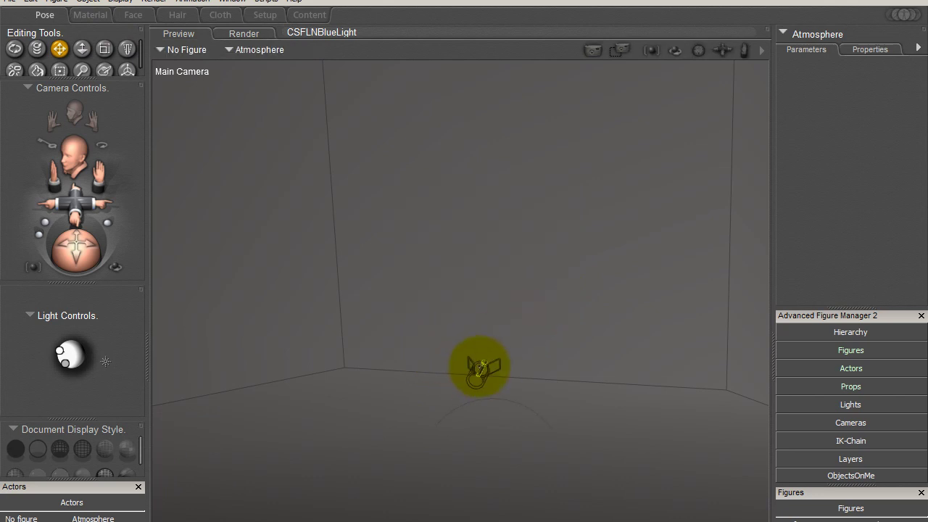
# Set the FlashLightSpot light's Intensity to 30 %.
pyautogui.click(479, 366)
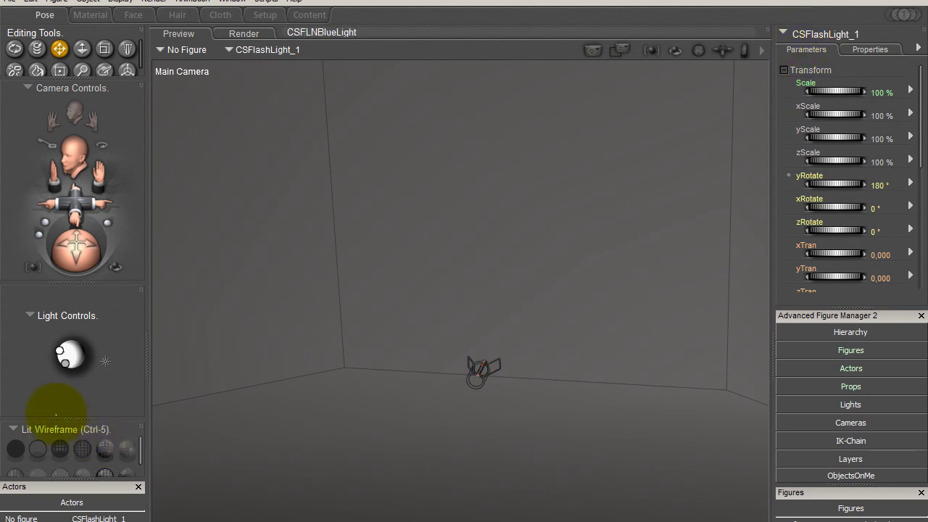
pyautogui.click(64, 355)
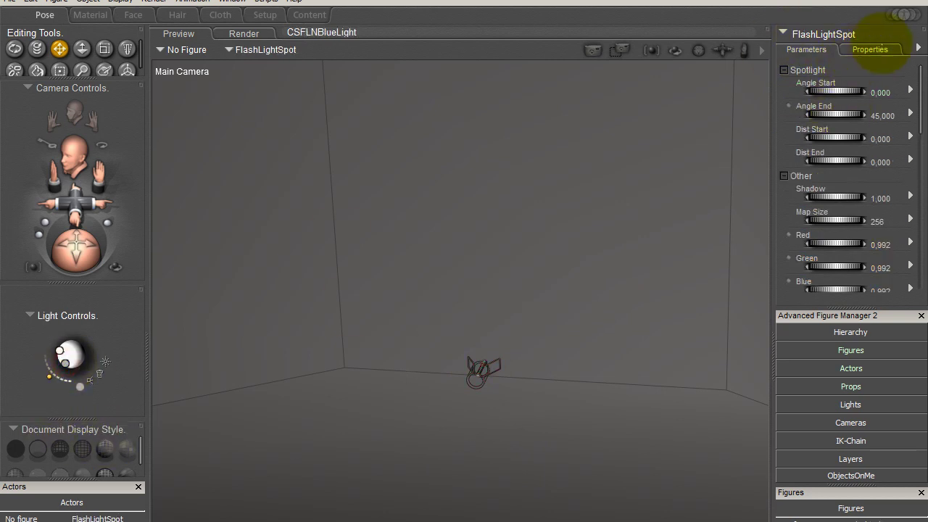
pyautogui.scroll(-5, 906, 119)
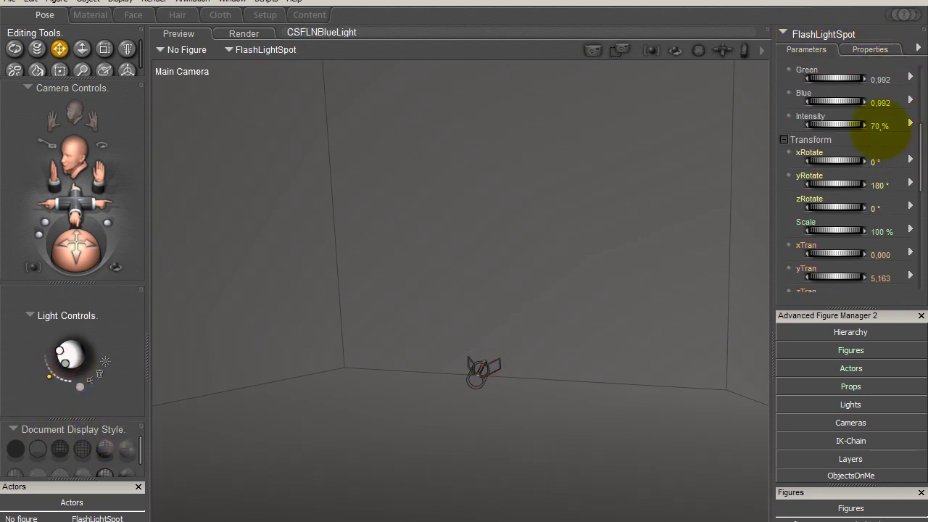
pyautogui.click(879, 126)
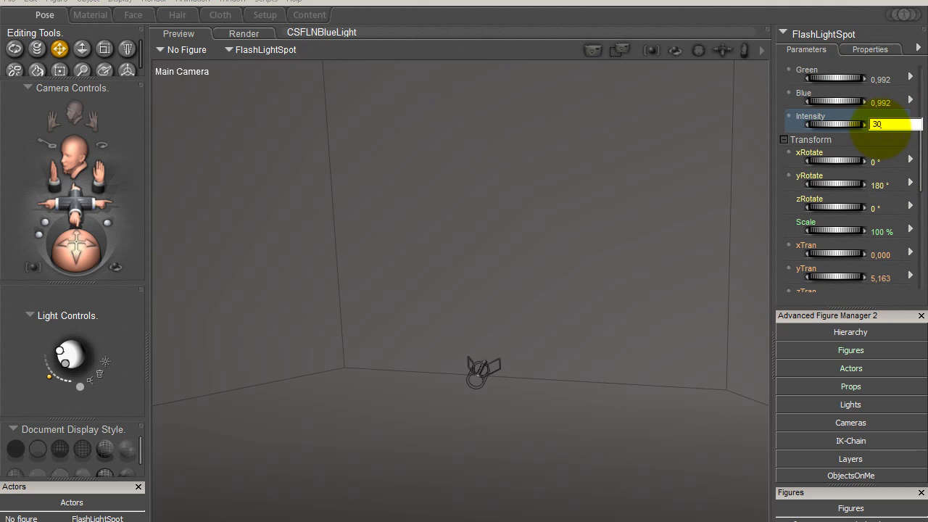
pyautogui.press('Return')
# Area-render the beam, cancel it, and clear the partial render.
pyautogui.click(619, 49)
pyautogui.moveTo(372, 200); pyautogui.dragTo(605, 418)
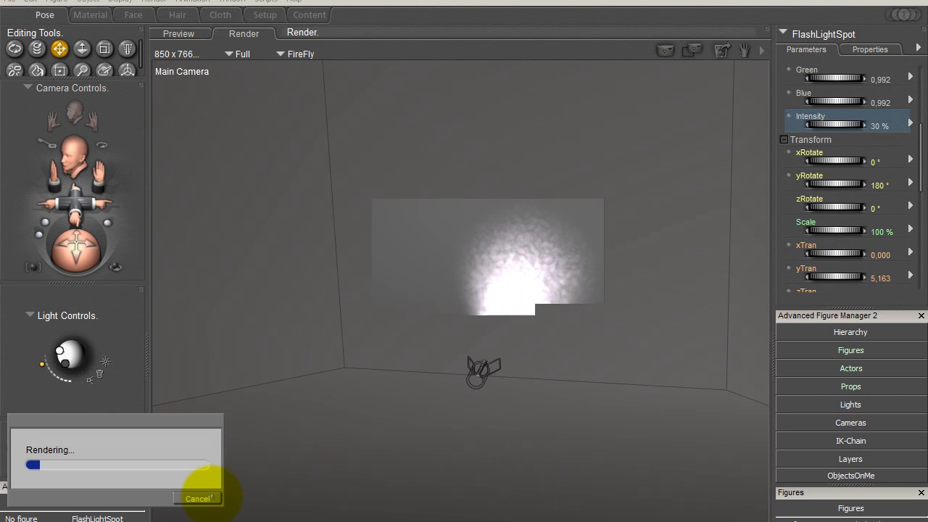
pyautogui.click(207, 497)
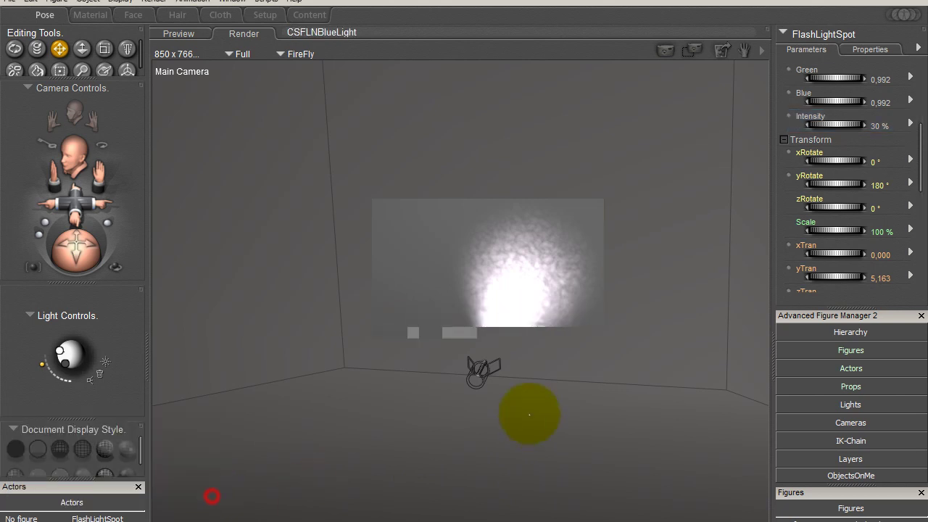
pyautogui.click(528, 410)
# Set the Atmosphere material's Volume_Density to 0.05.
pyautogui.click(91, 15)
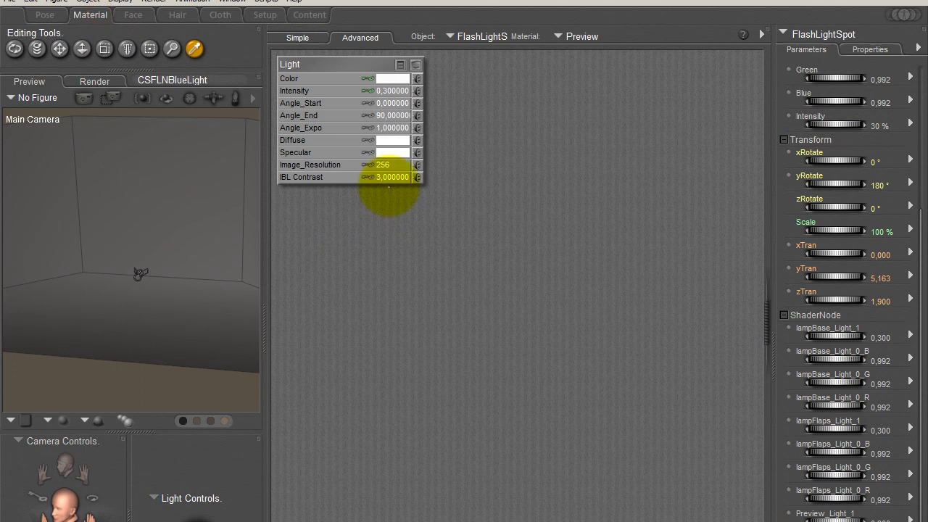
pyautogui.click(470, 36)
pyautogui.click(492, 82)
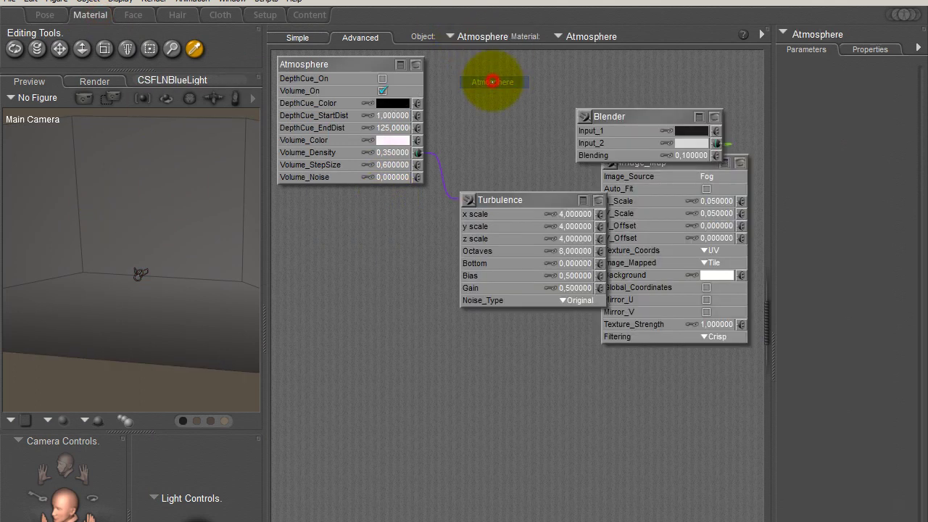
pyautogui.click(387, 152)
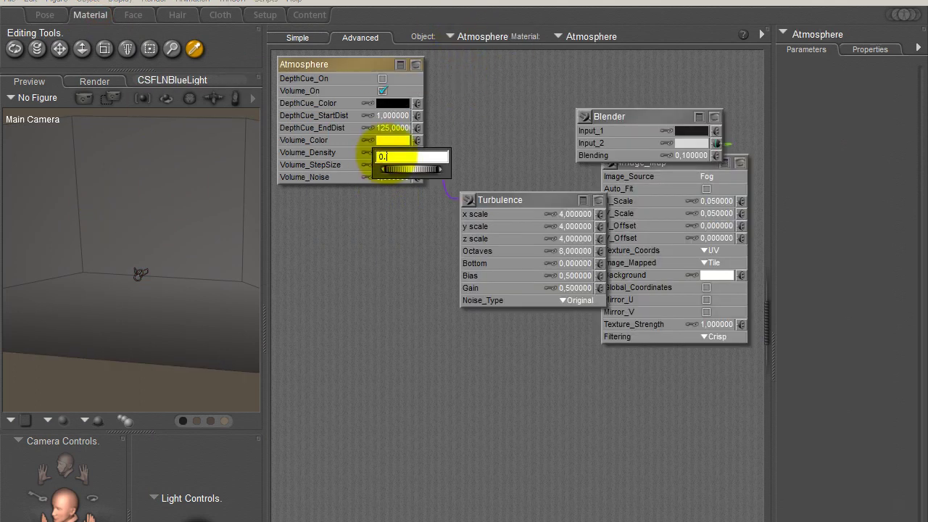
pyautogui.write('0.05')
pyautogui.press('Return')
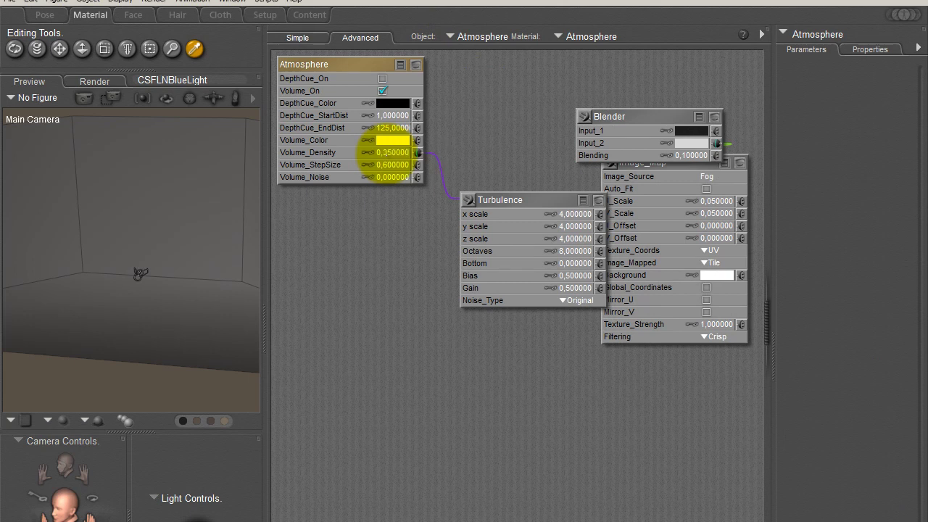
# Area-render the beam region, stop it early, and return to the atmosphere nodes.
pyautogui.click(45, 14)
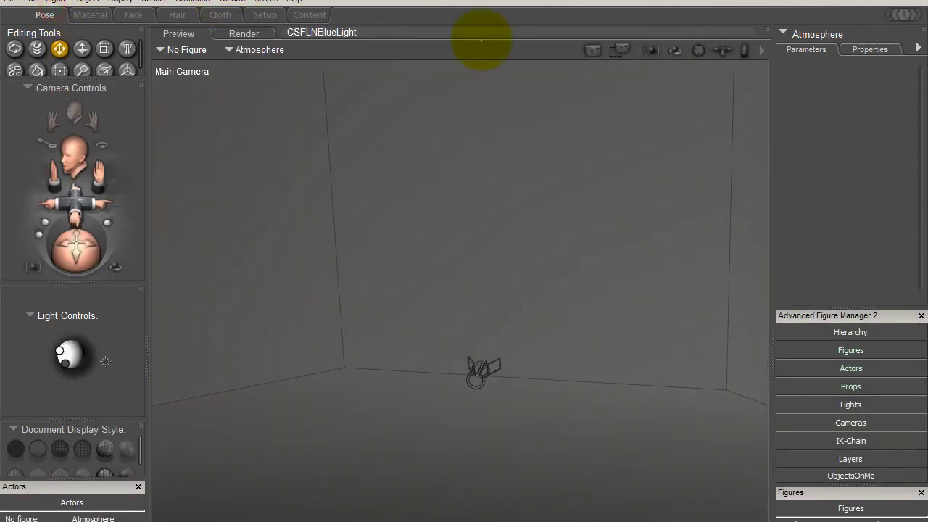
pyautogui.click(621, 49)
pyautogui.moveTo(359, 168); pyautogui.dragTo(602, 417)
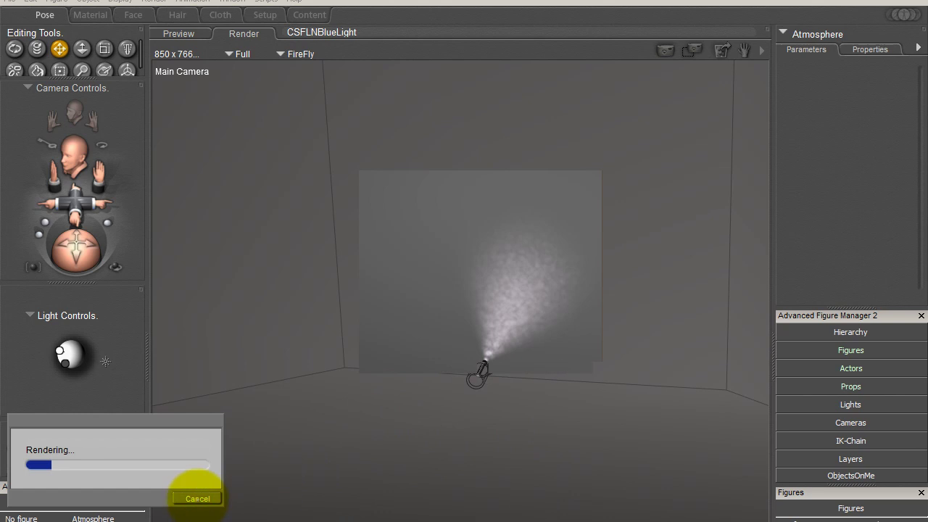
pyautogui.click(197, 499)
pyautogui.click(90, 15)
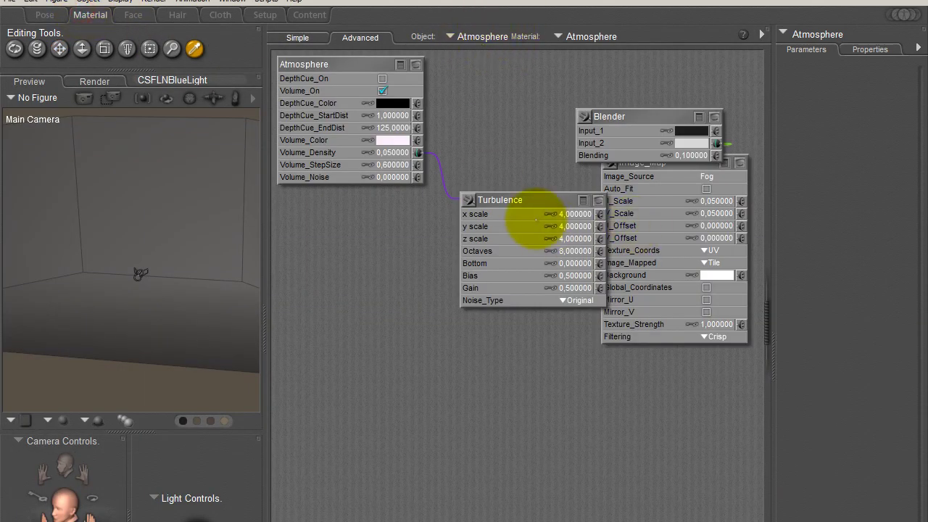
# Nudge the Turbulence node up-left, then dismiss the New node menu without adding anything.
pyautogui.moveTo(528, 203); pyautogui.dragTo(525, 168)
pyautogui.rightClick(459, 365)
pyautogui.moveTo(493, 371)
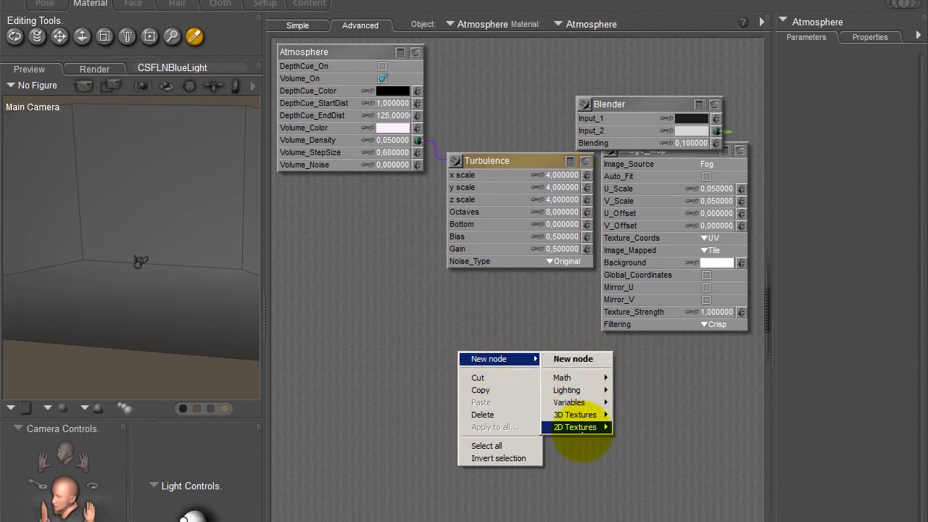
pyautogui.moveTo(579, 415)
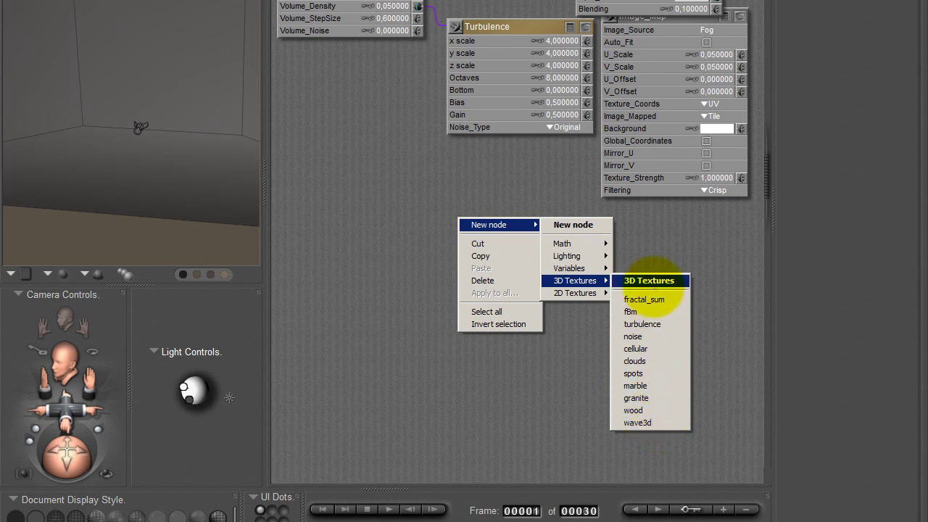
pyautogui.moveTo(591, 267)
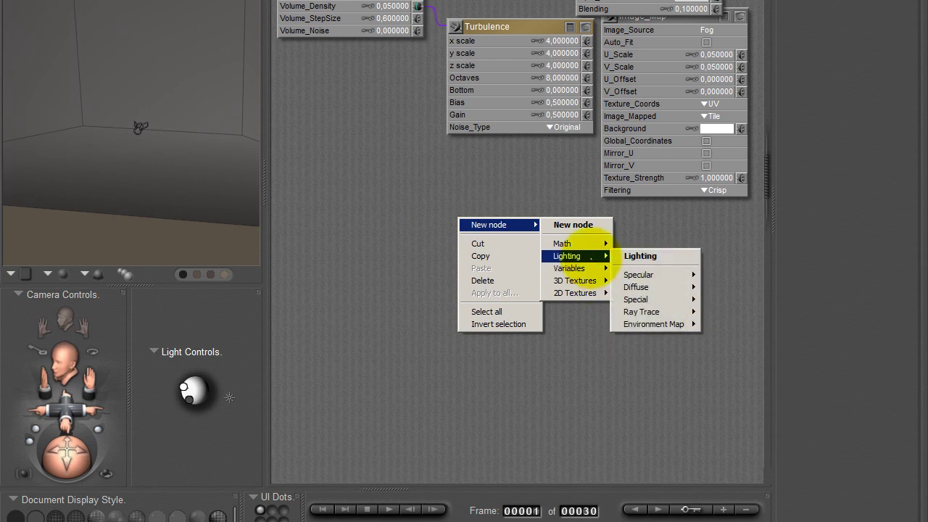
pyautogui.moveTo(590, 294)
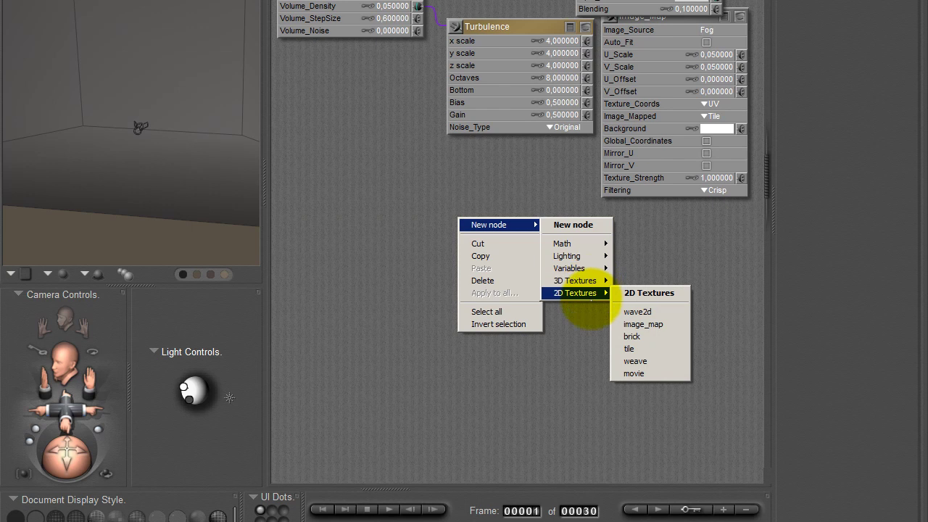
pyautogui.click(769, 294)
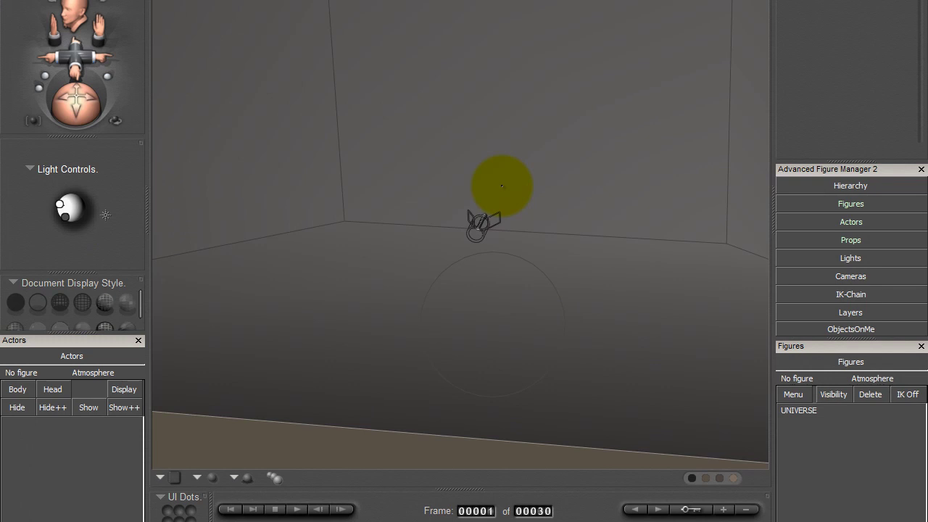
# Orbit the Main Camera to view the flashlight and wall corner from a new angle.
pyautogui.moveTo(76, 93); pyautogui.dragTo(116, 106)
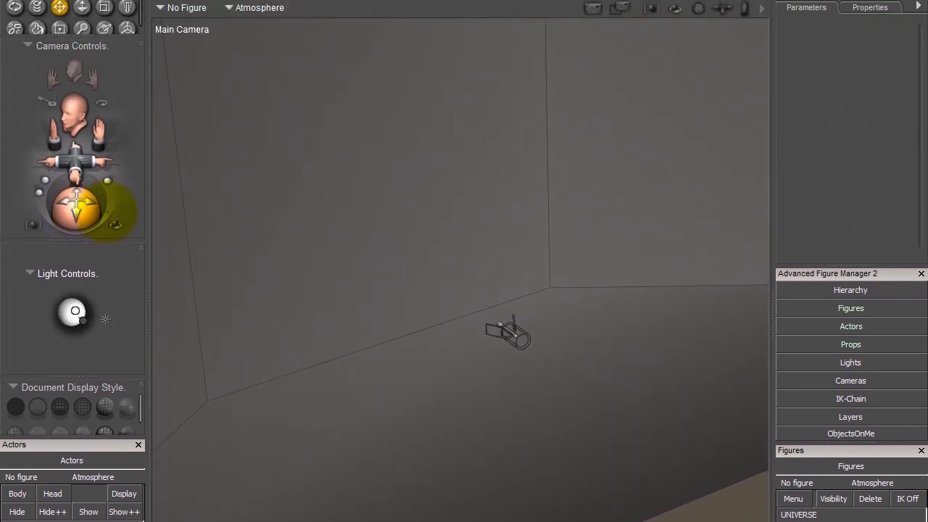
pyautogui.moveTo(114, 226); pyautogui.dragTo(116, 224)
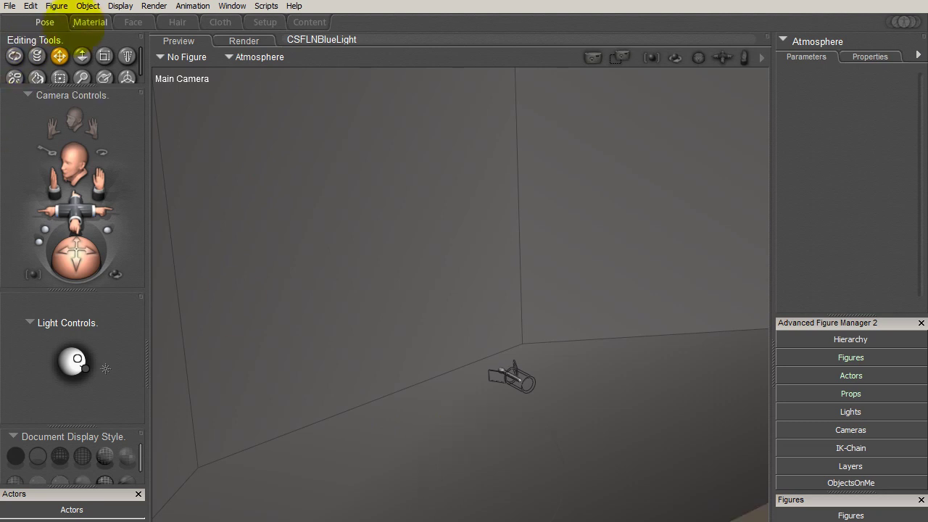
pyautogui.click(90, 21)
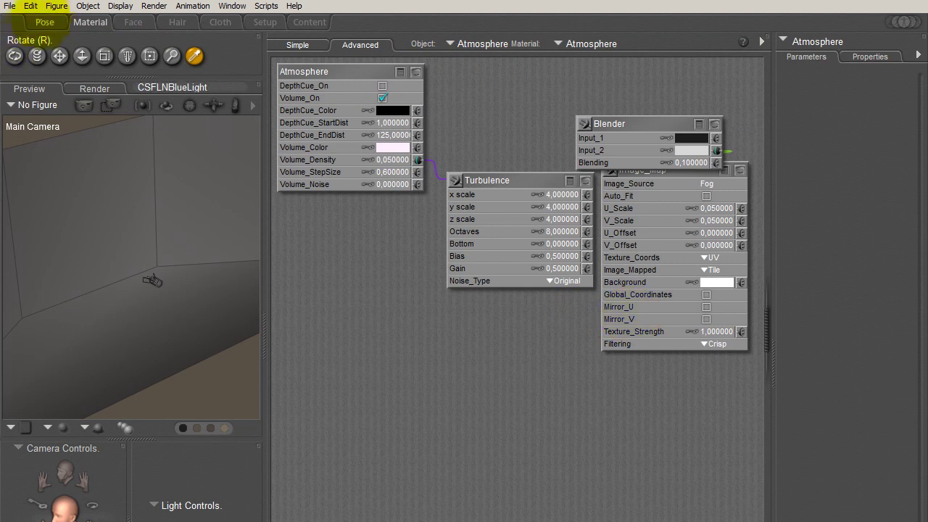
pyautogui.click(44, 21)
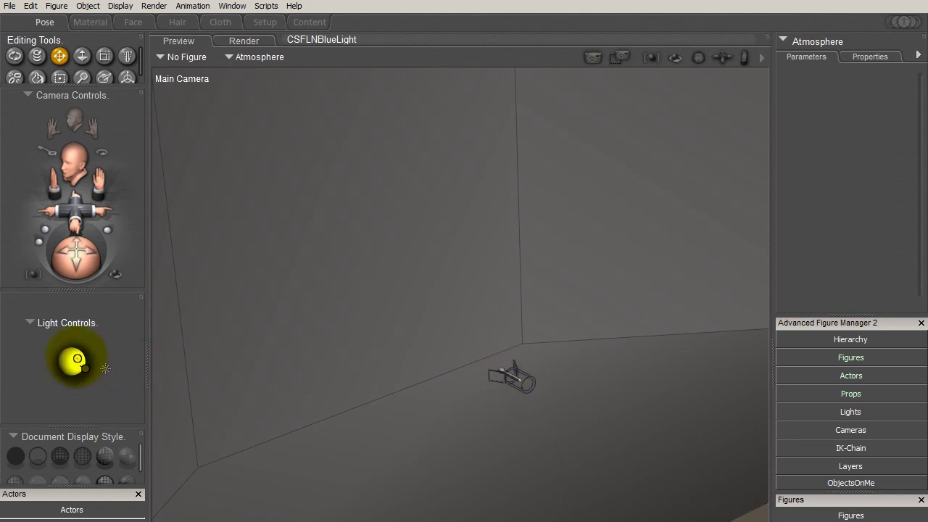
# Inspect Light 1's properties, then select the CSFlashLight_1 prop to show its settings.
pyautogui.click(77, 358)
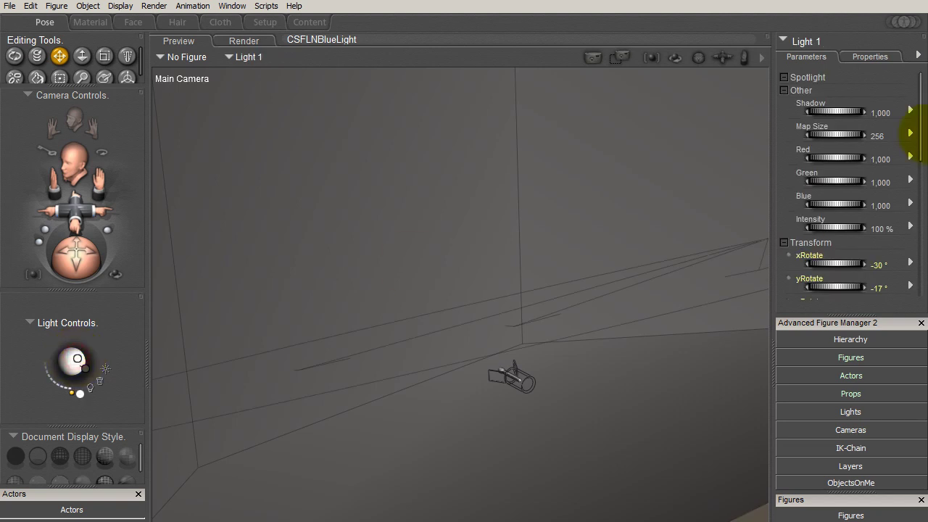
pyautogui.click(873, 56)
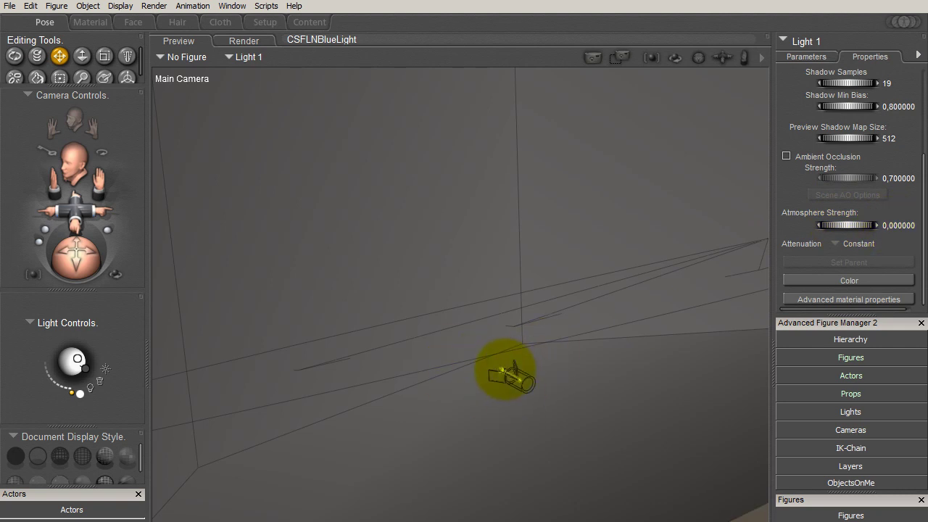
pyautogui.moveTo(504, 371); pyautogui.dragTo(514, 320)
pyautogui.click(514, 319)
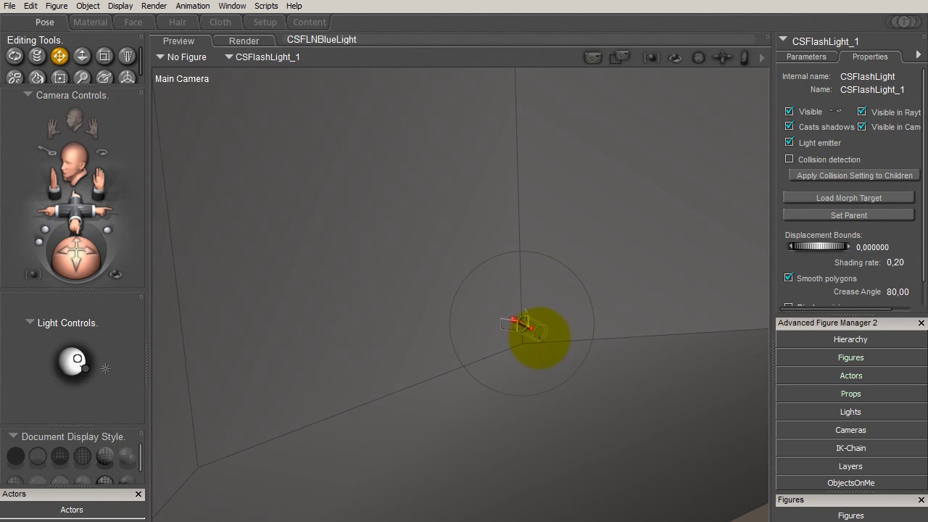
# Hide the FlashLightSpot in the preview and shift the flashlight prop slightly.
pyautogui.click(539, 336)
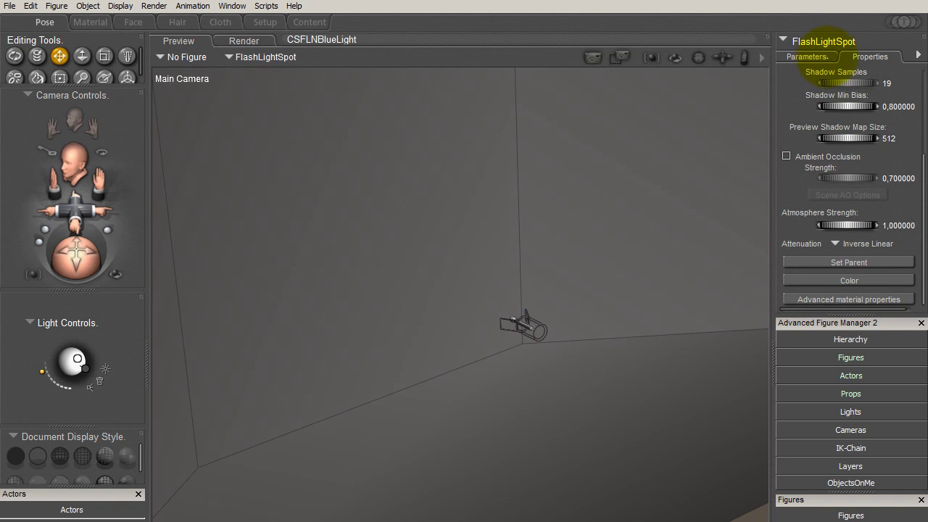
pyautogui.moveTo(920, 171); pyautogui.dragTo(916, 59)
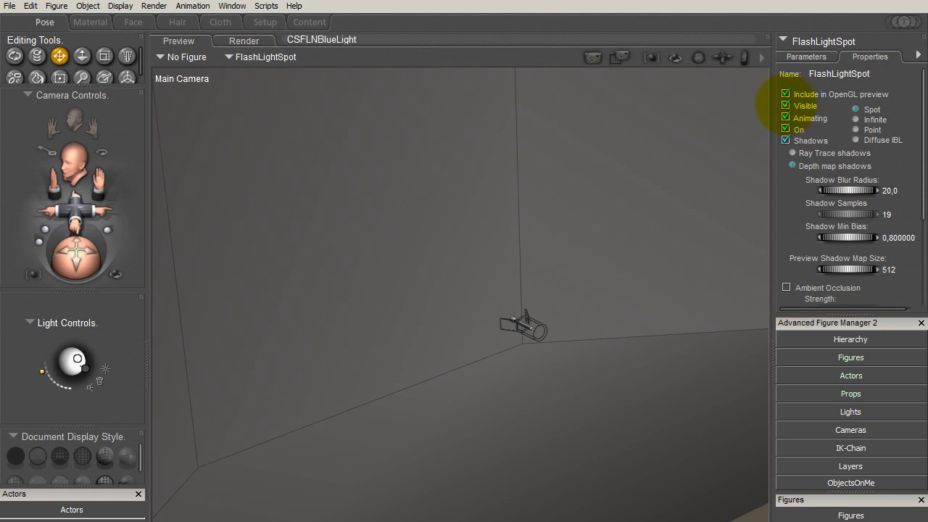
pyautogui.click(785, 105)
pyautogui.click(522, 324)
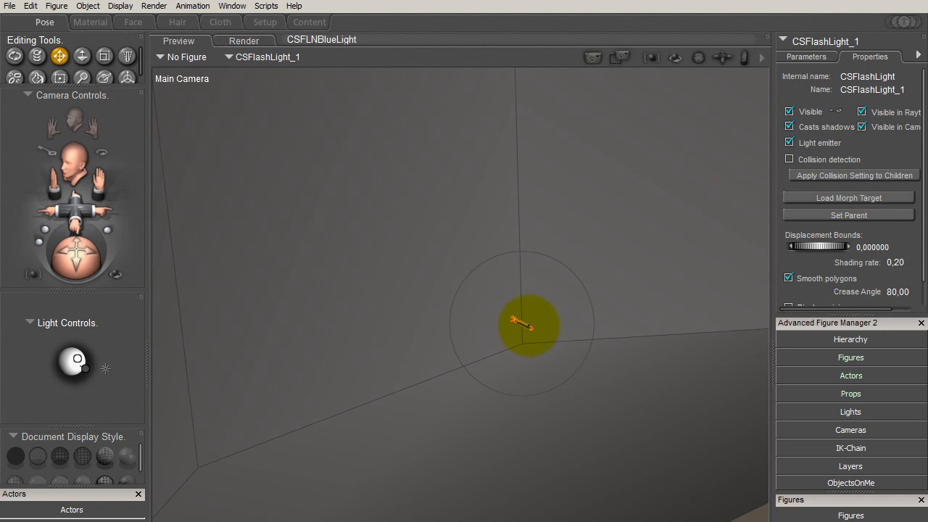
pyautogui.moveTo(528, 326); pyautogui.dragTo(506, 317)
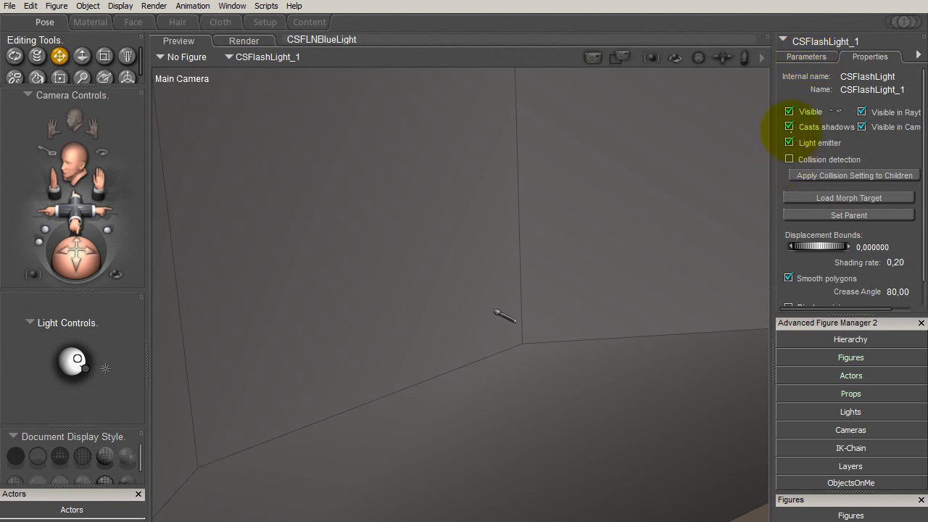
# Select FlashLightSpot from the lights list and toggle its Visible setting off and on.
pyautogui.click(803, 37)
pyautogui.moveTo(803, 68)
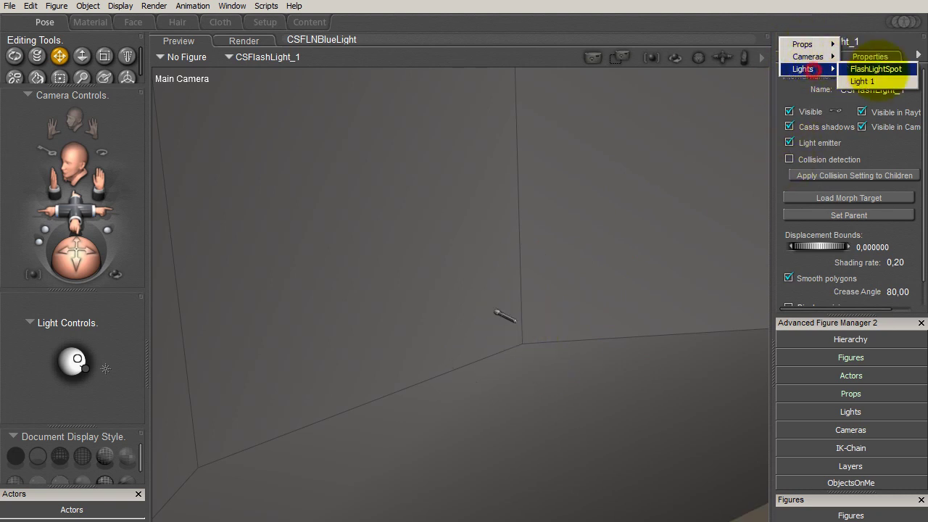
pyautogui.click(870, 65)
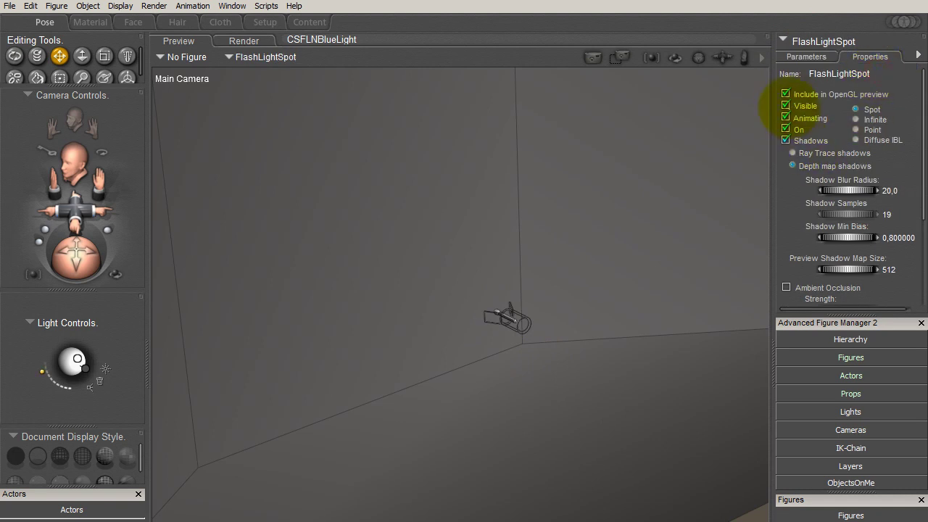
pyautogui.click(785, 106)
pyautogui.click(785, 106)
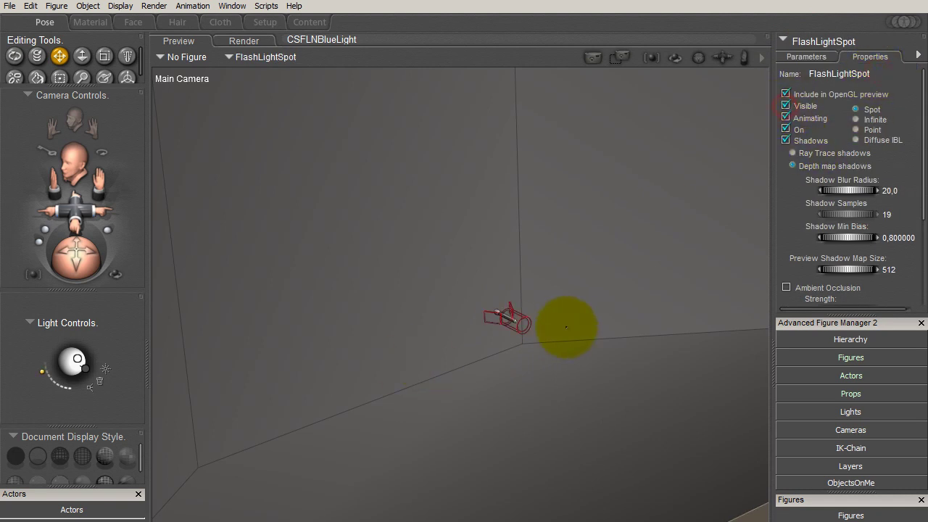
pyautogui.click(510, 318)
# Orbit the camera to a side view and area-render the flashlight.
pyautogui.moveTo(86, 250)
pyautogui.mouseDown()
pyautogui.moveTo(94, 248)
pyautogui.moveTo(76, 243)
pyautogui.mouseUp()
pyautogui.click(618, 56)
pyautogui.moveTo(549, 352); pyautogui.dragTo(321, 211)
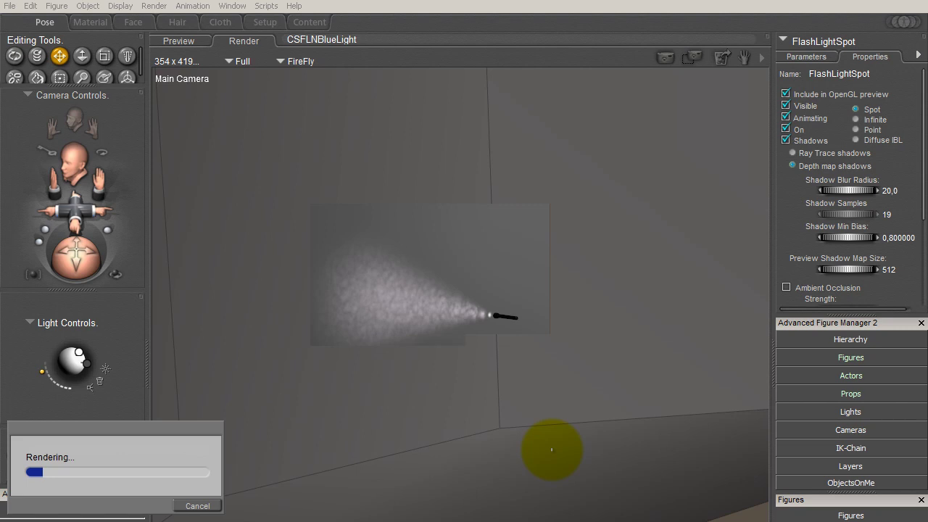
# After the dusty beam renders, switch back to the scene preview.
pyautogui.click(551, 450)
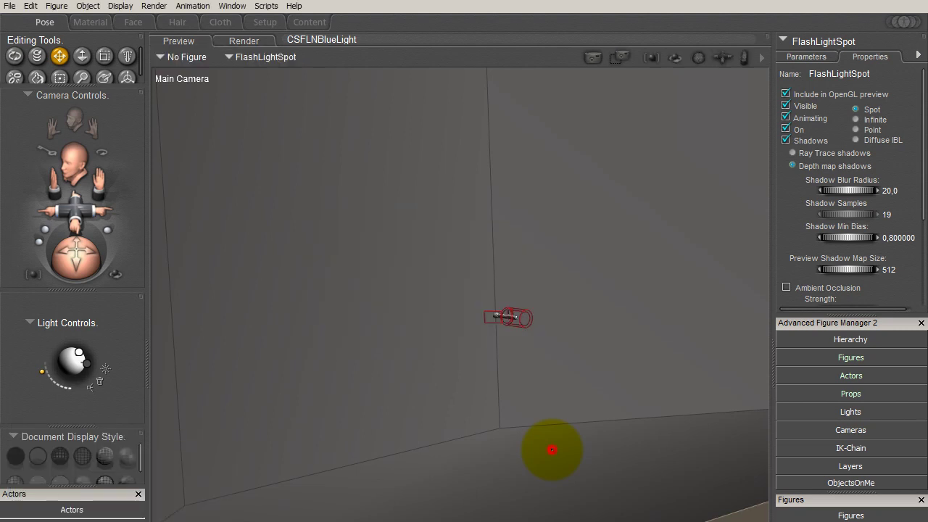